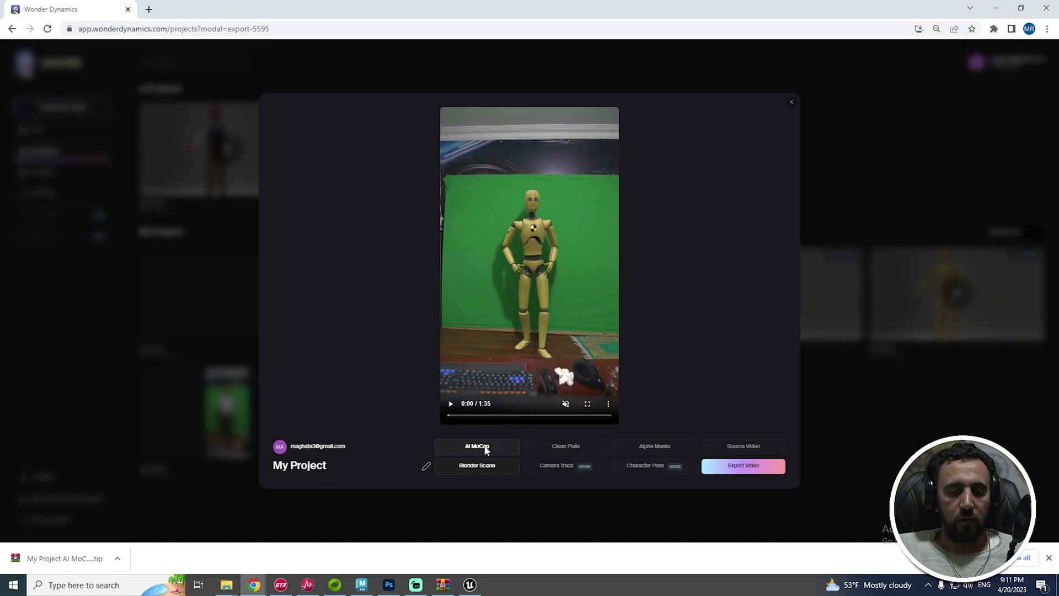
- Download the project's AI MoCap data from Wonder Studio, locate it on disk and extract the My Project AI MoCap (10) archive
click(485, 449)
click(117, 558)
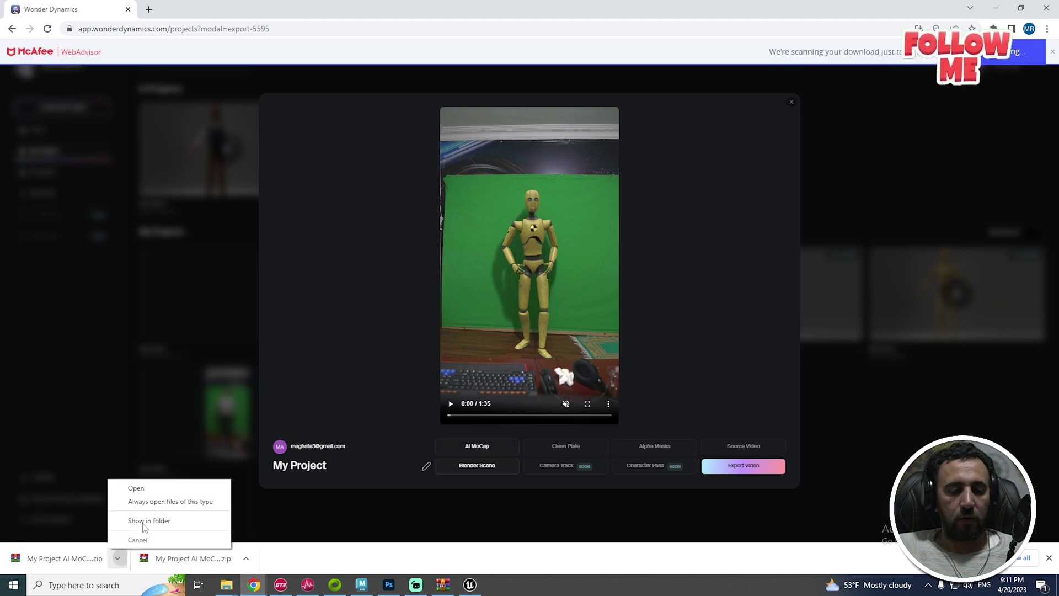
right_click(223, 86)
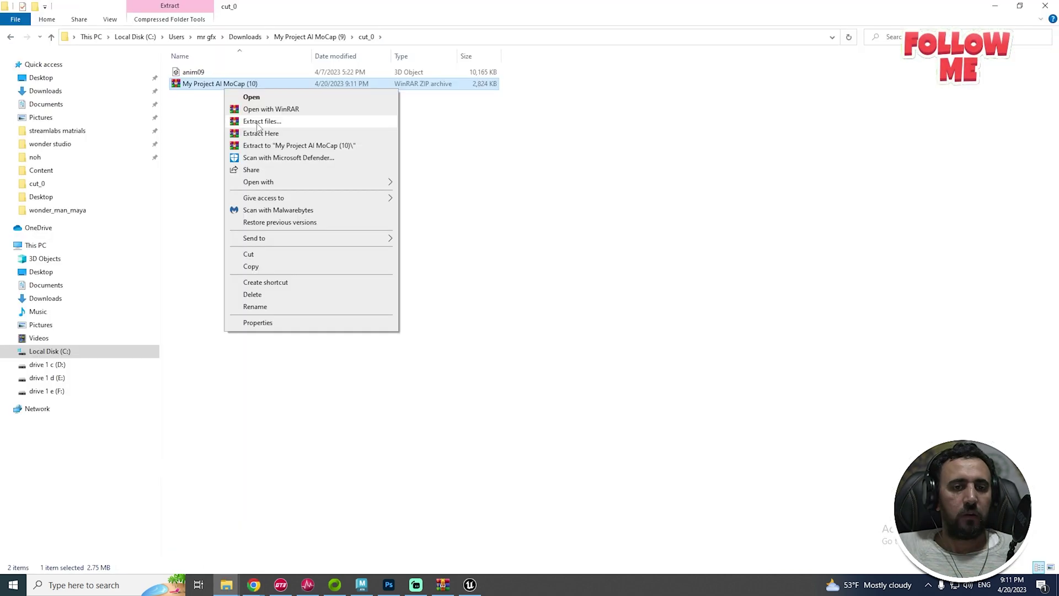
click(272, 121)
key(Return)
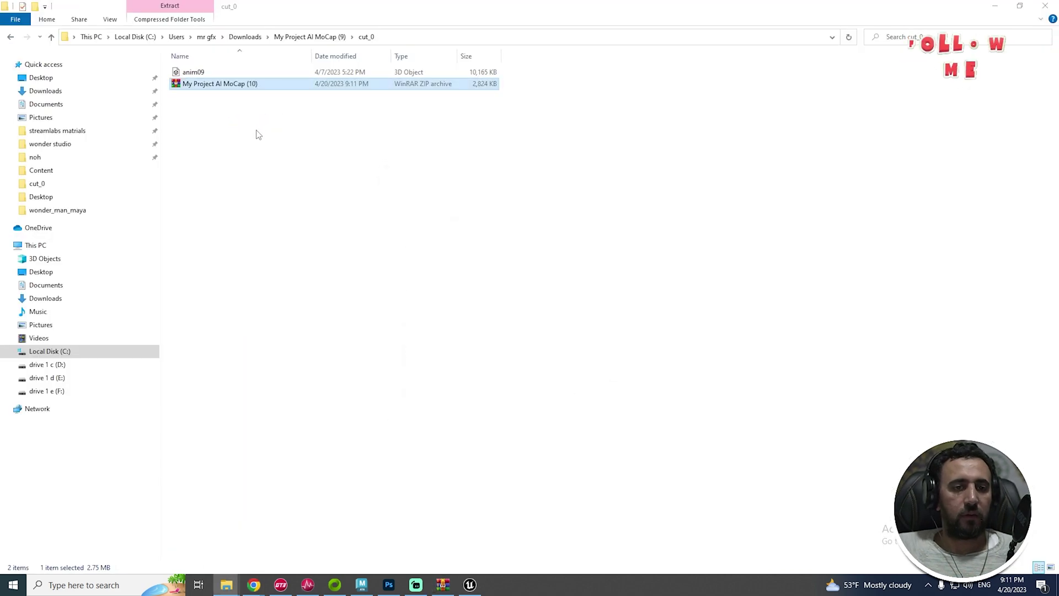
- Import the extracted anim999 animation from the cut_0 folder into Unreal's NewFolder, using wonder_meta_Skeleton as its skeleton
double_click(193, 72)
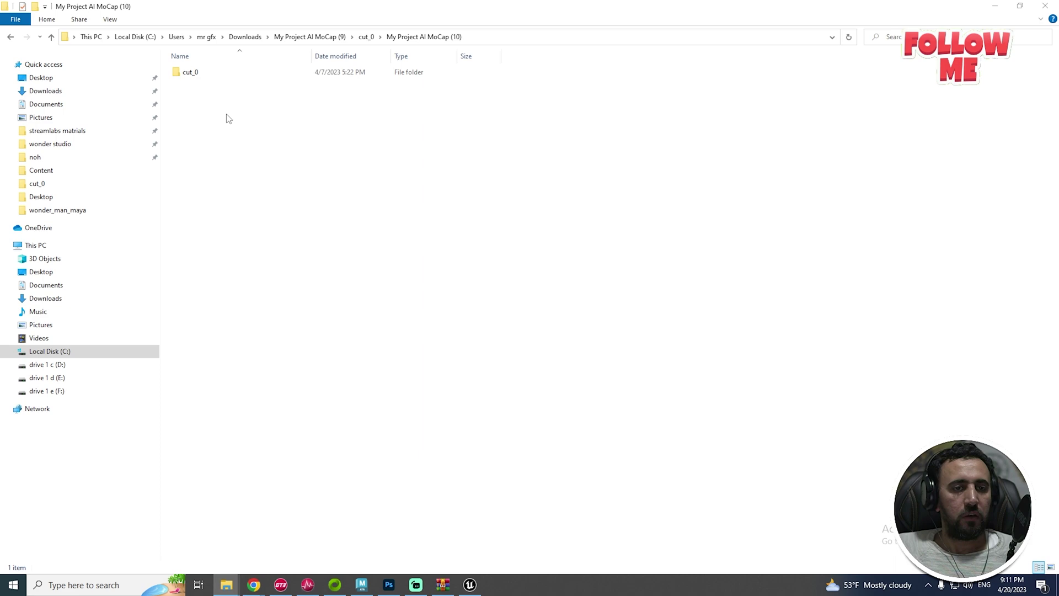
double_click(182, 77)
click(189, 76)
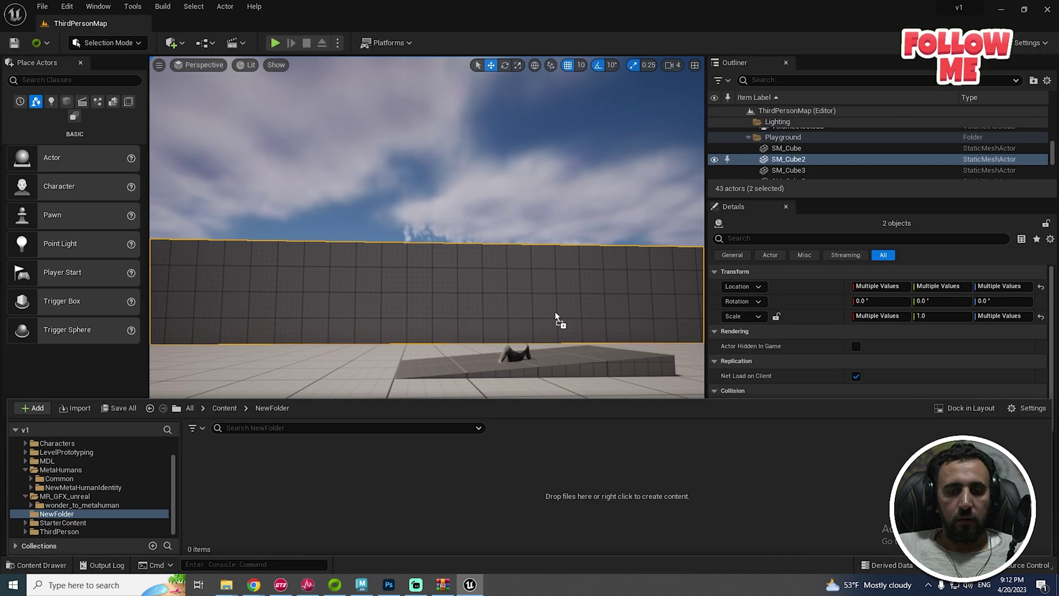
drag(441, 456, 441, 456)
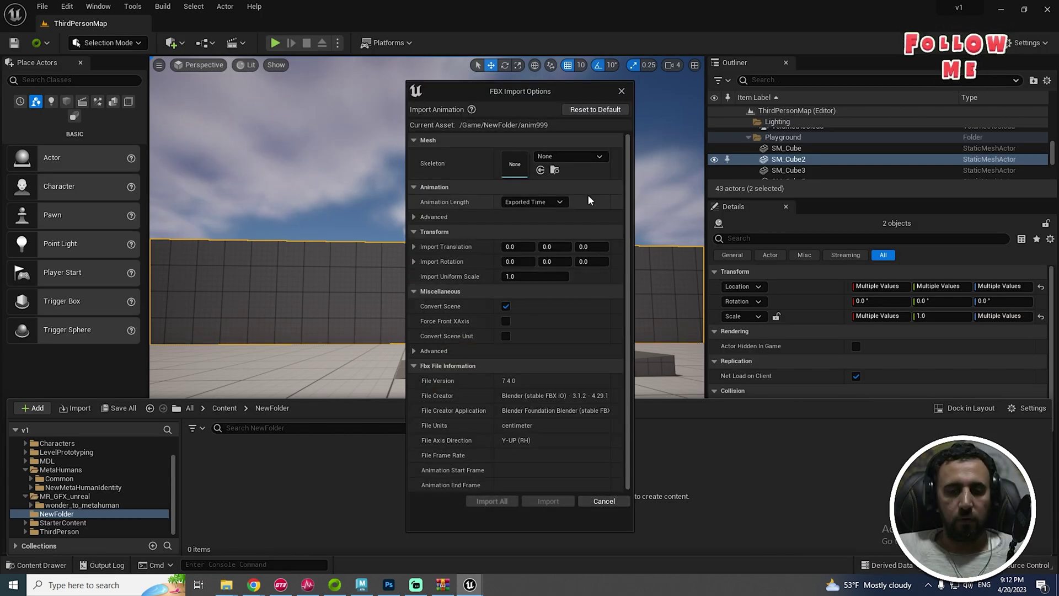
click(579, 159)
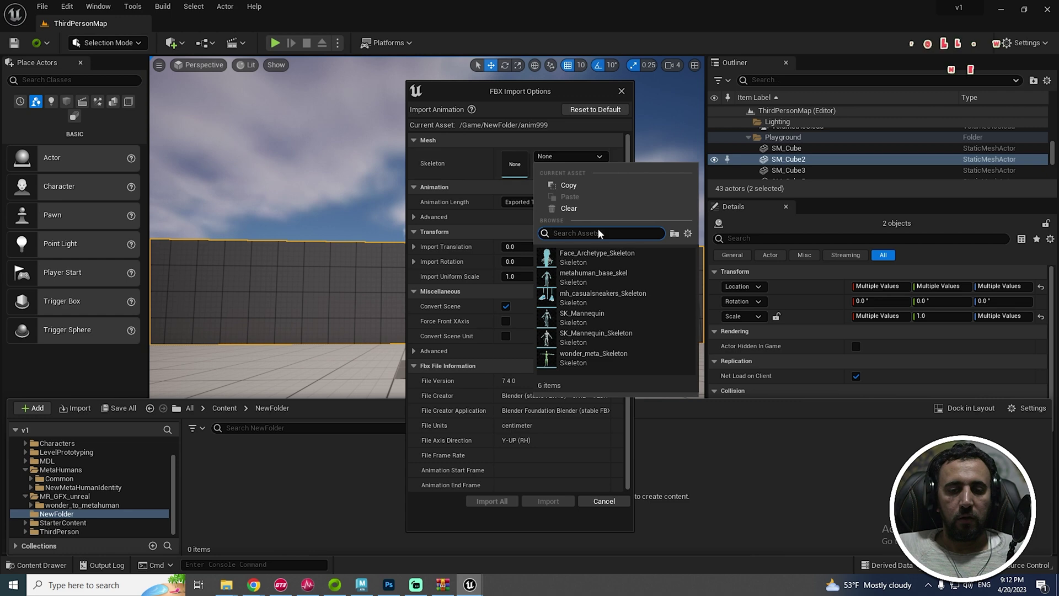
click(601, 359)
click(494, 501)
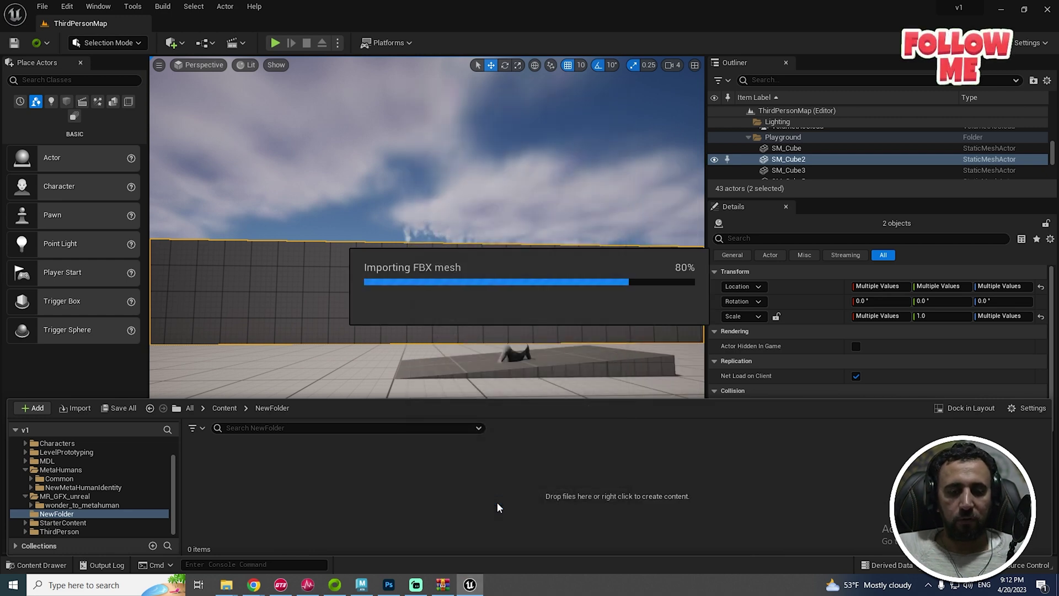
- Set up Duplicate and Retarget Animation Assets for anim999 with rtg_wonder_to_metahuman as the IK retargeter
right_click(213, 466)
mouse_move(312, 144)
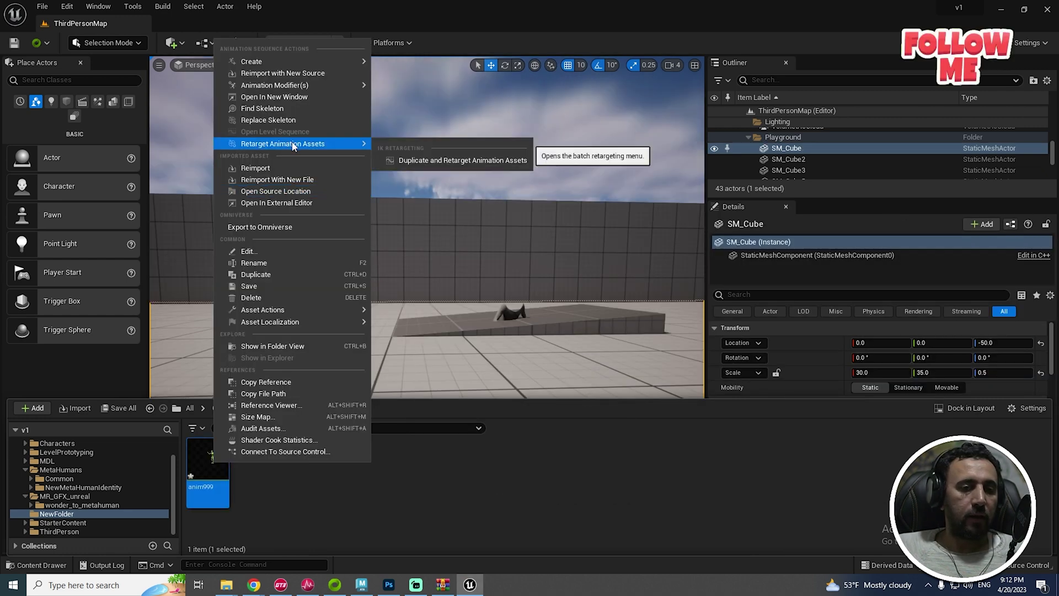
click(441, 160)
click(733, 214)
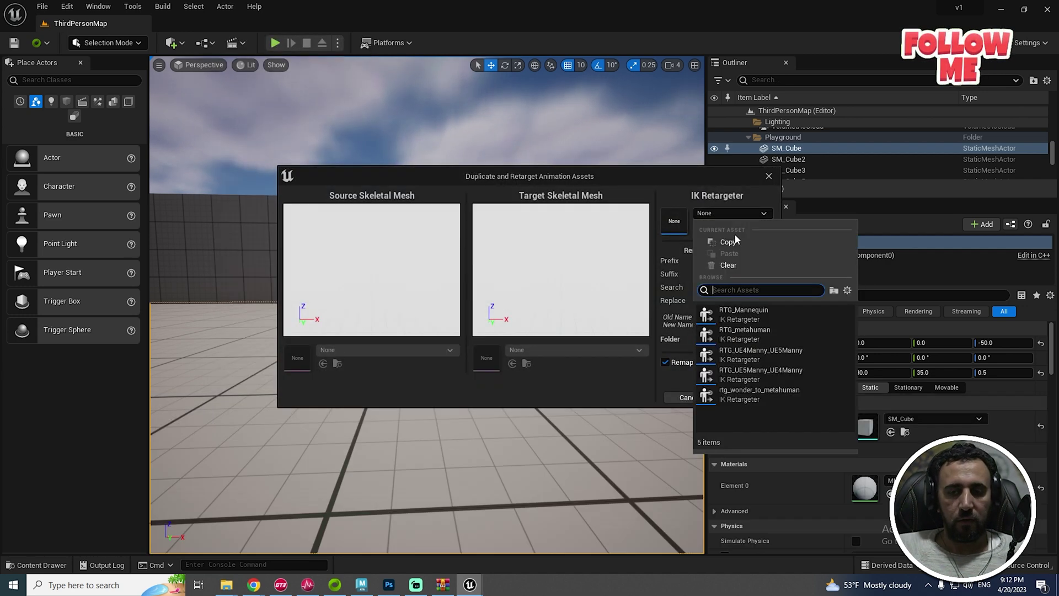
click(772, 392)
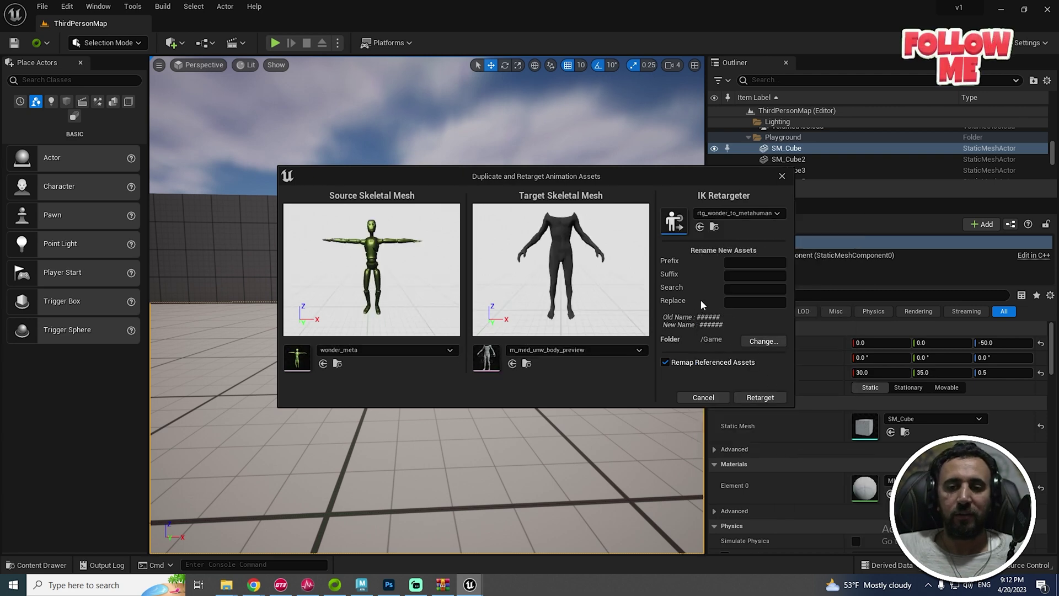
- Retarget the animation with the name prefix "tesssssssst" and open the new animation asset
click(741, 263)
text(tesssssssst)
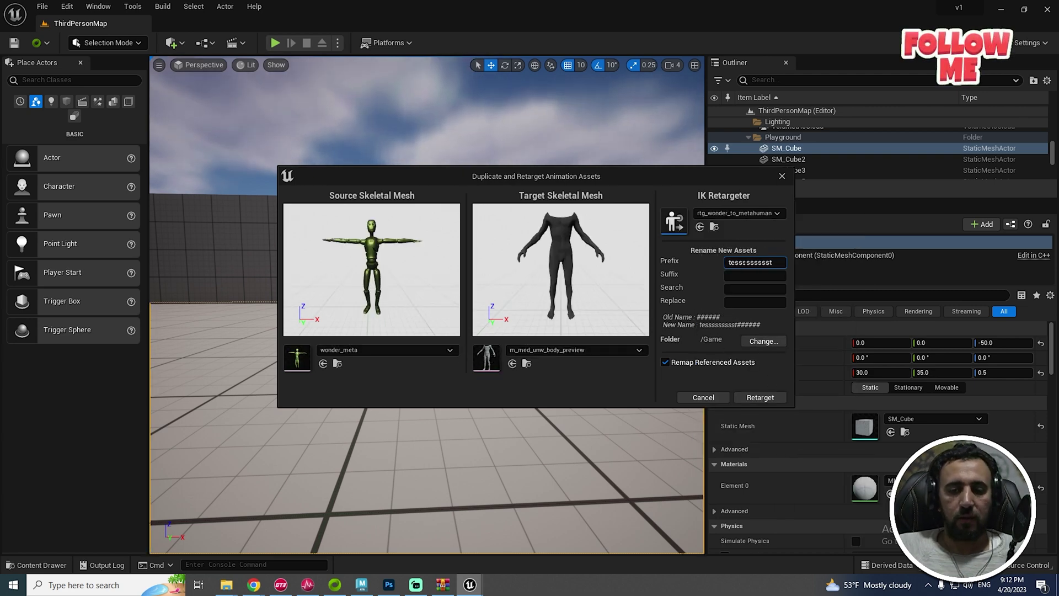
click(760, 397)
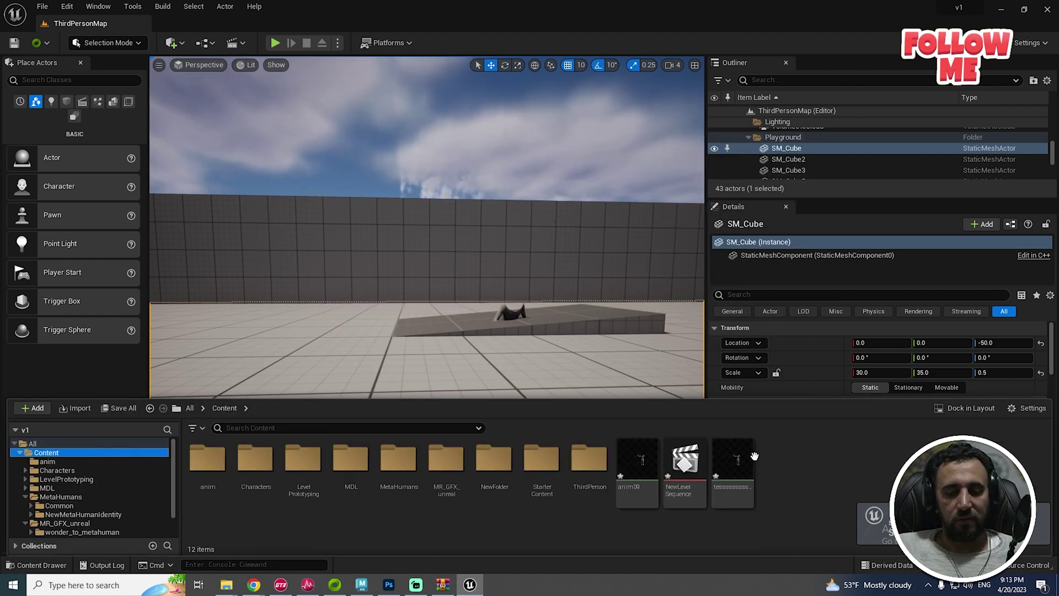
double_click(739, 461)
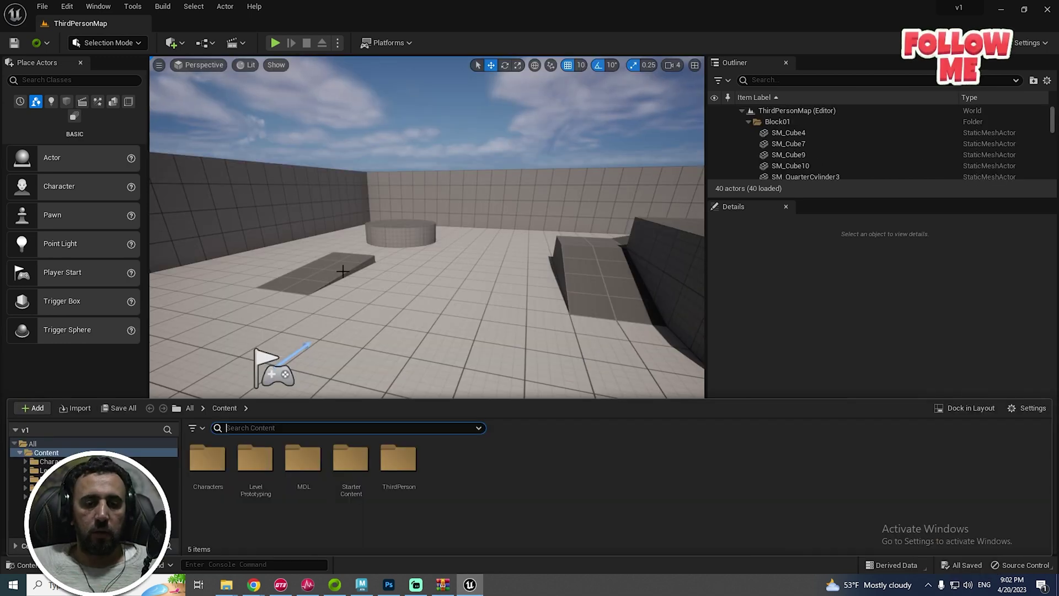
- Switch to Chrome and view the ArtStation store page for "wonder studio to unreal engine Metahuman v 1.0"
mouse_move(253, 588)
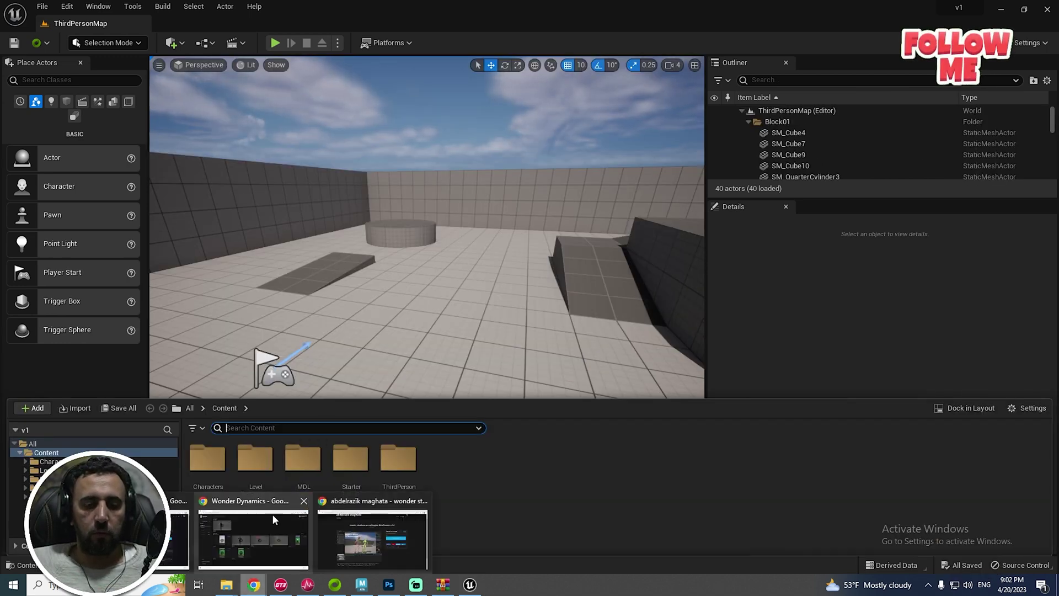
click(359, 541)
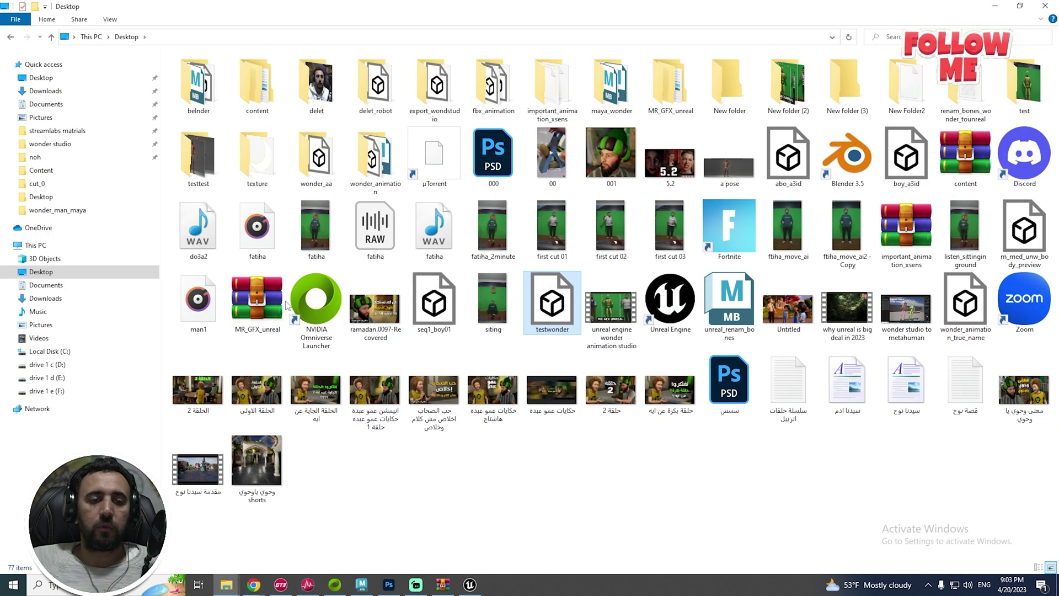
- Extract the MR_GFX_unreal archive in the desktop's New folder (4) and permanently delete the archive file
click(276, 305)
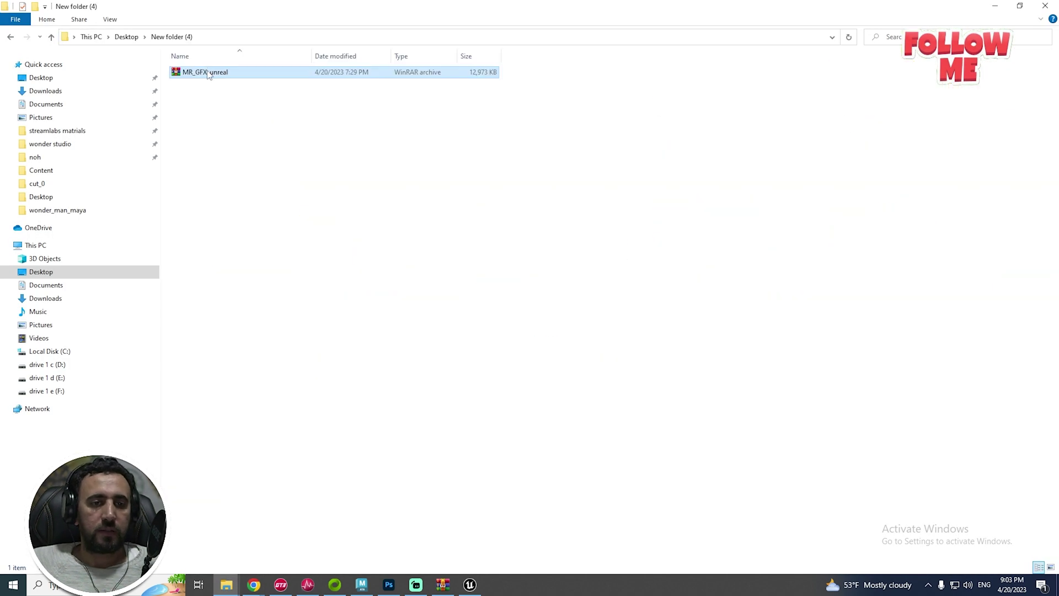
right_click(208, 72)
click(246, 114)
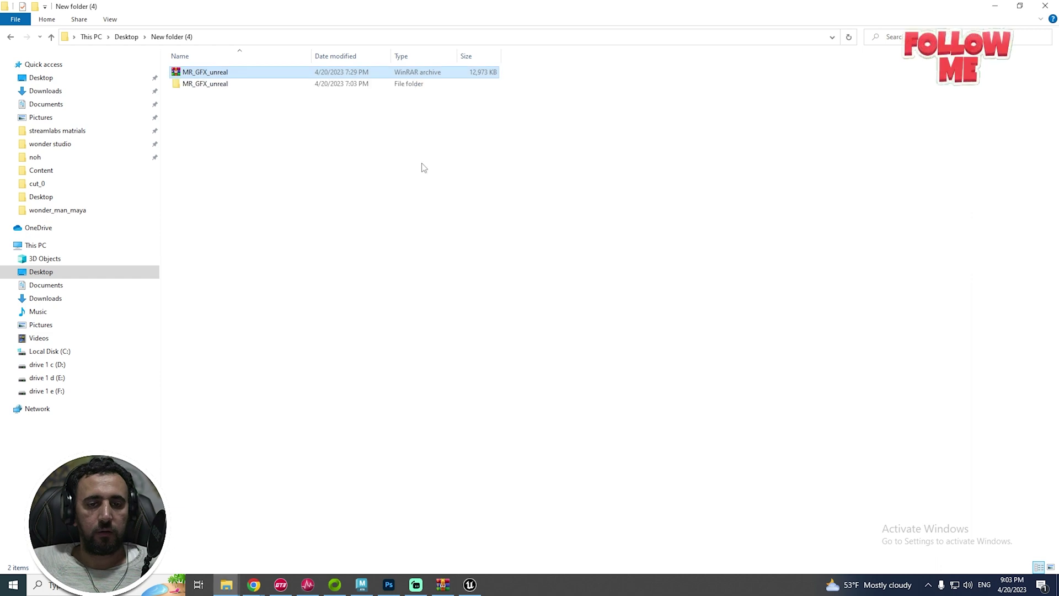
key(shift+Delete)
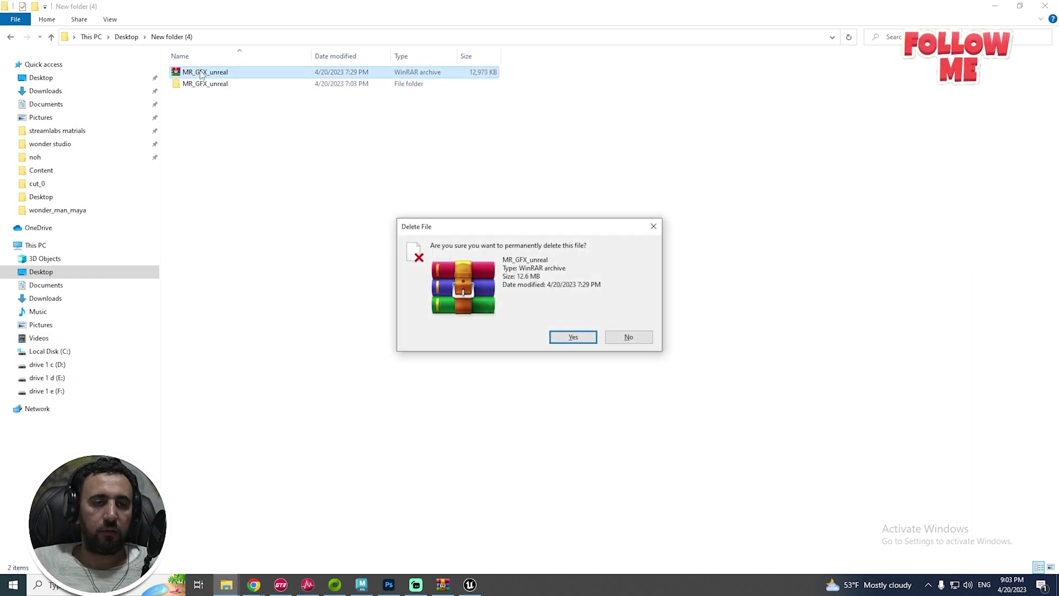
key(Return)
- Check the extracted MR_GFX_unreal folder and copy it into the v1 Unreal project's Content folder on disk
double_click(202, 72)
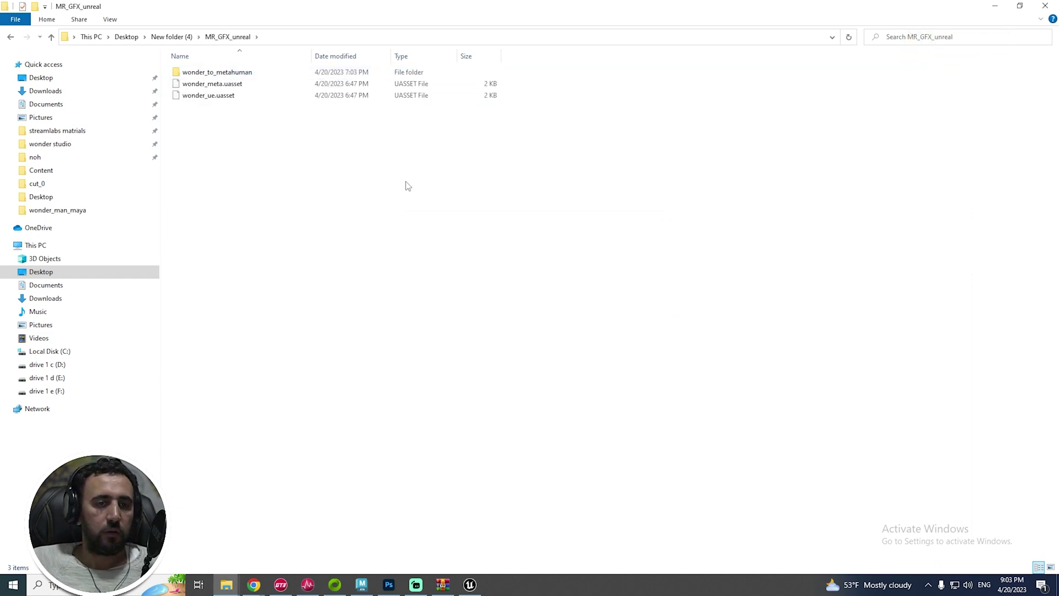
click(172, 36)
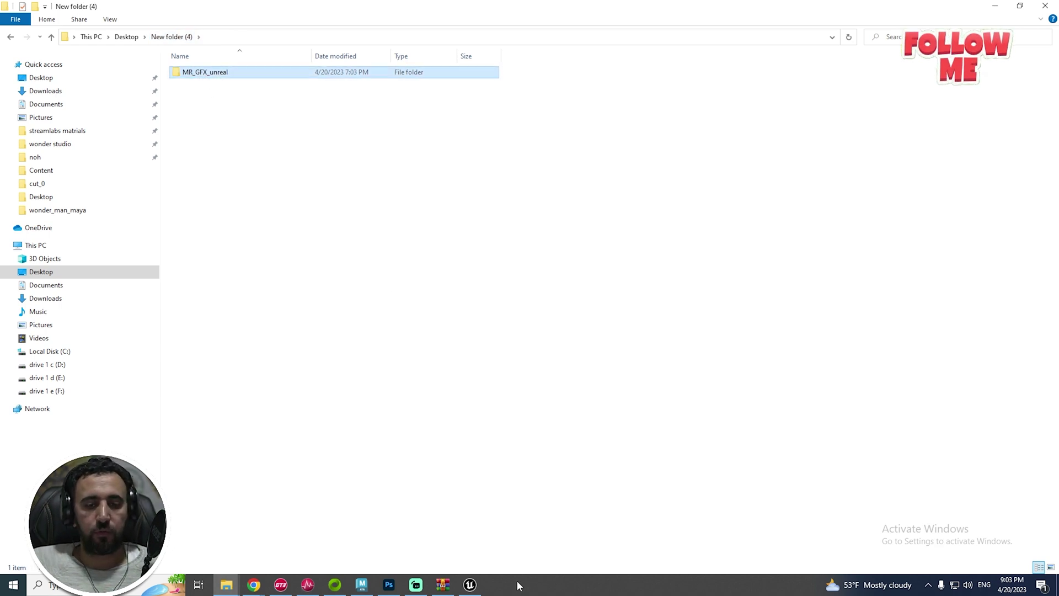
click(477, 588)
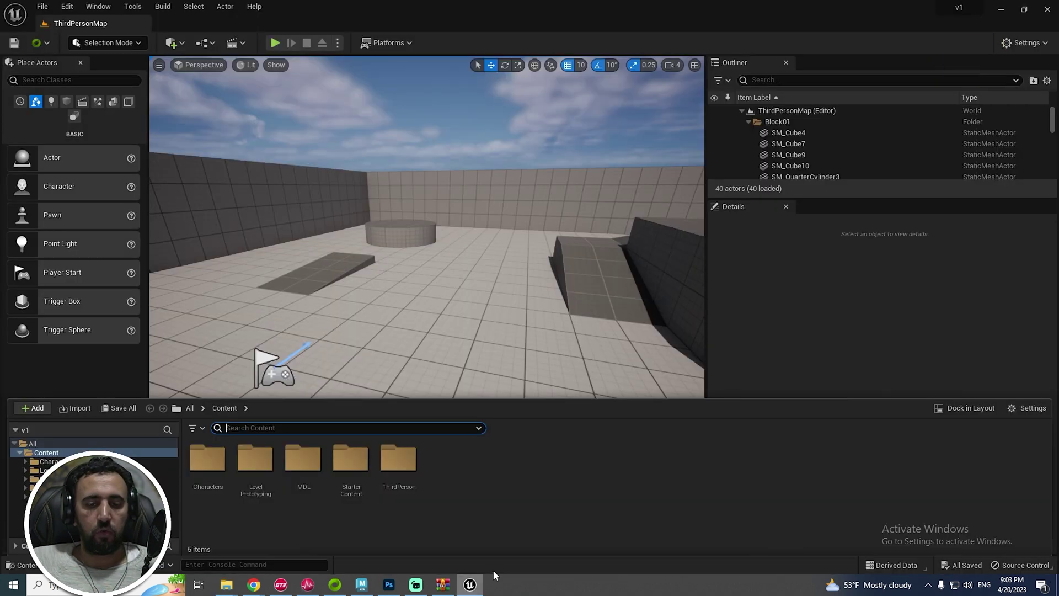
right_click(44, 452)
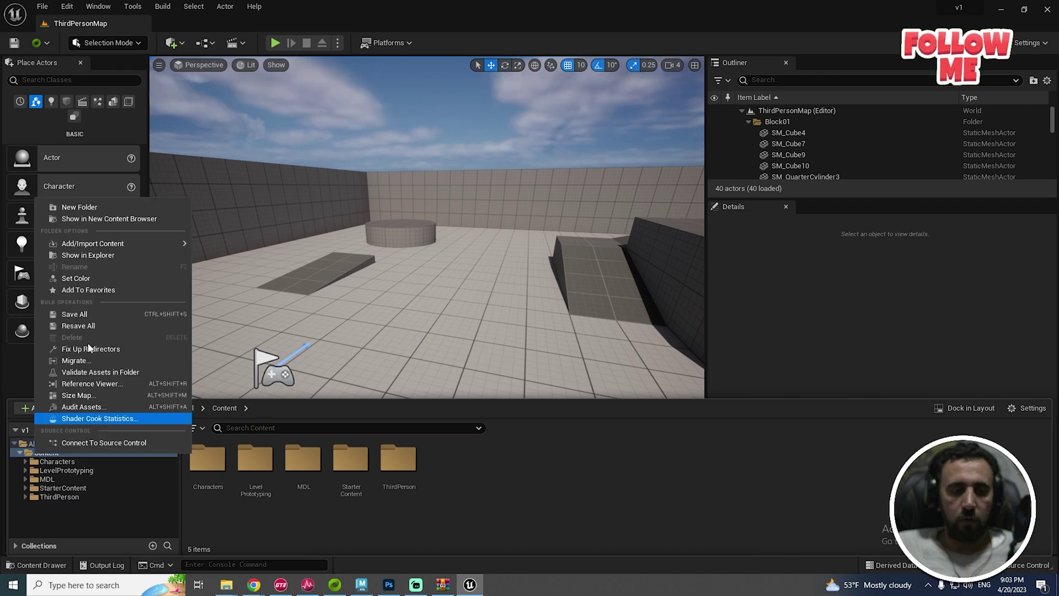
click(100, 257)
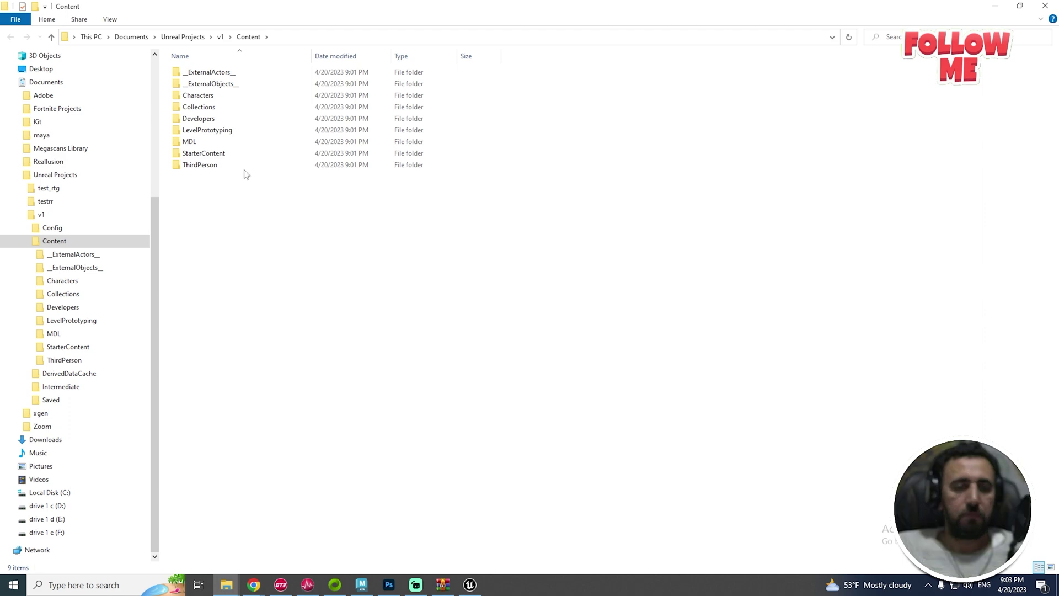
key(ctrl+v)
click(249, 214)
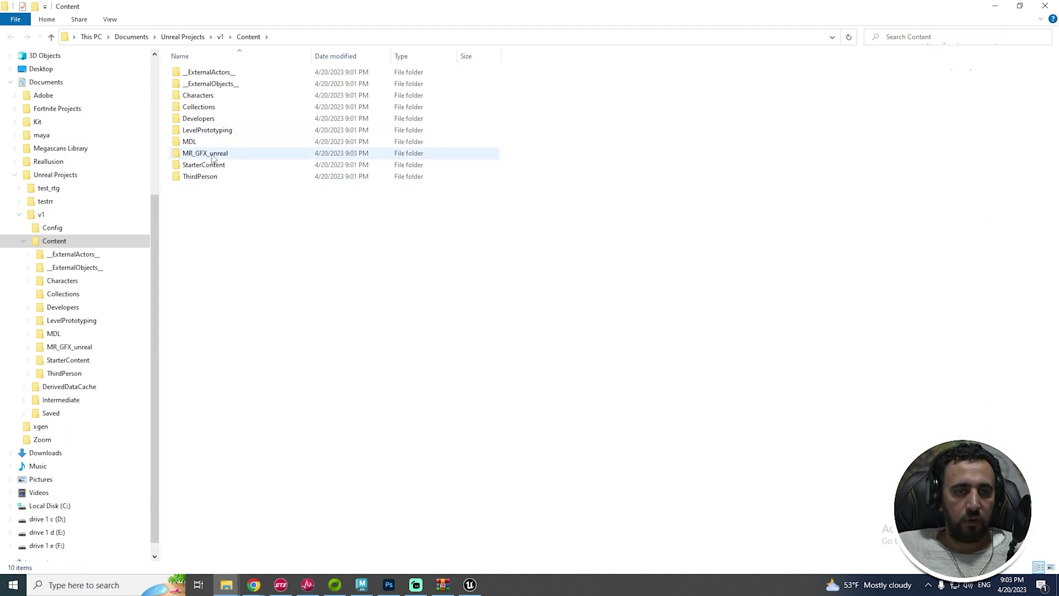
- Switch back to Unreal Editor and open the wonder_meta skeletal mesh from MR_GFX_unreal/wonder_to_metahuman
key(super+Tab)
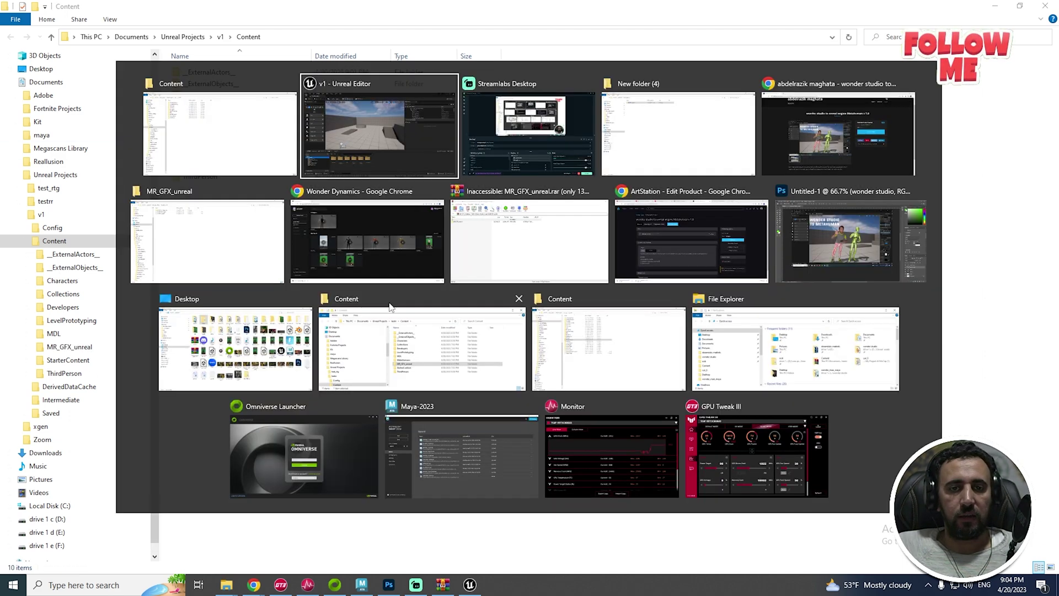
click(376, 113)
click(64, 488)
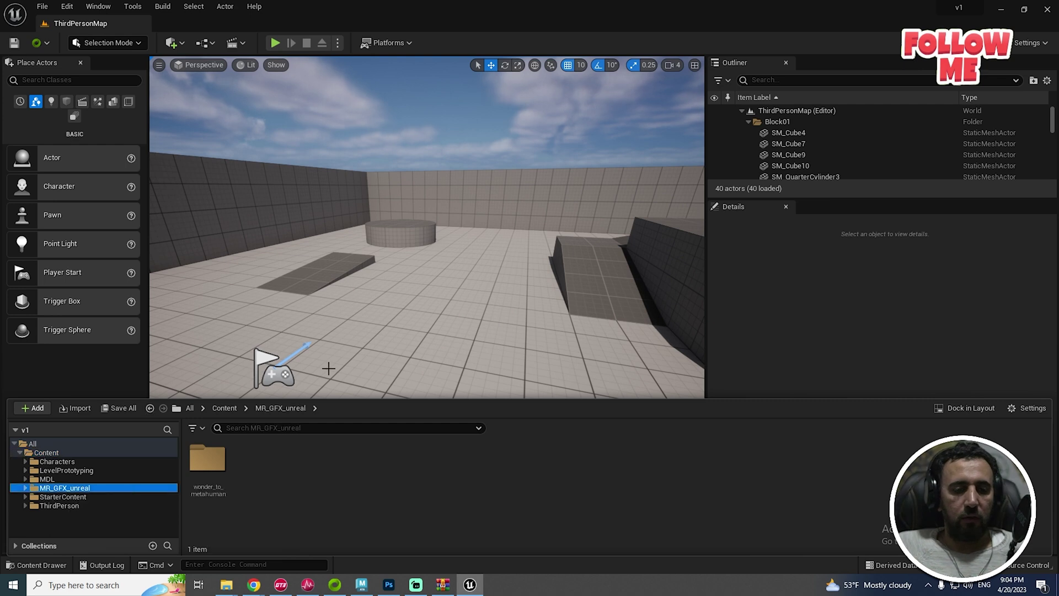
double_click(208, 458)
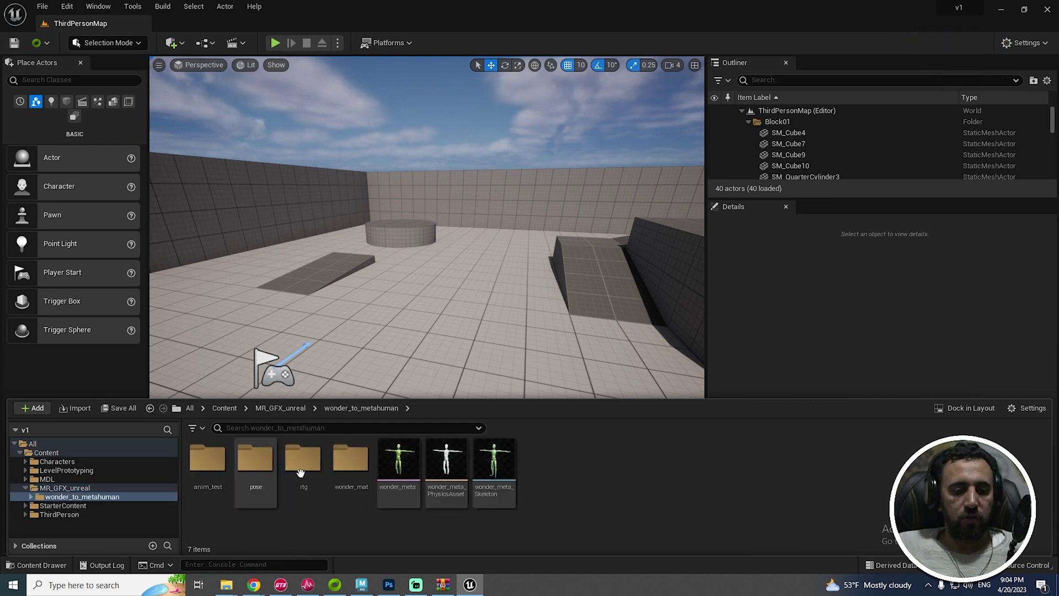
double_click(390, 454)
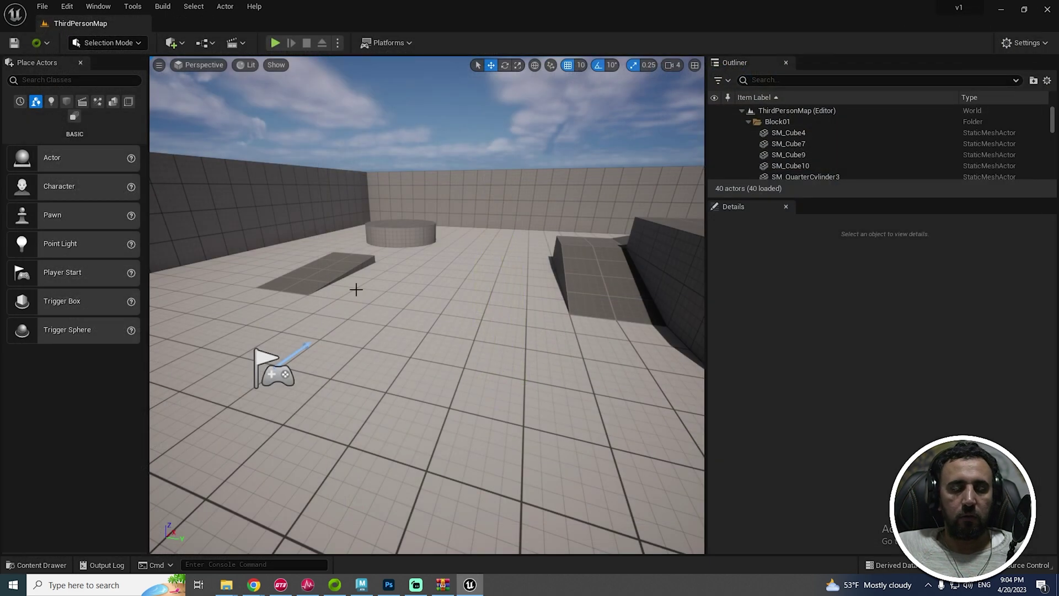
click(436, 192)
key(ctrl+space)
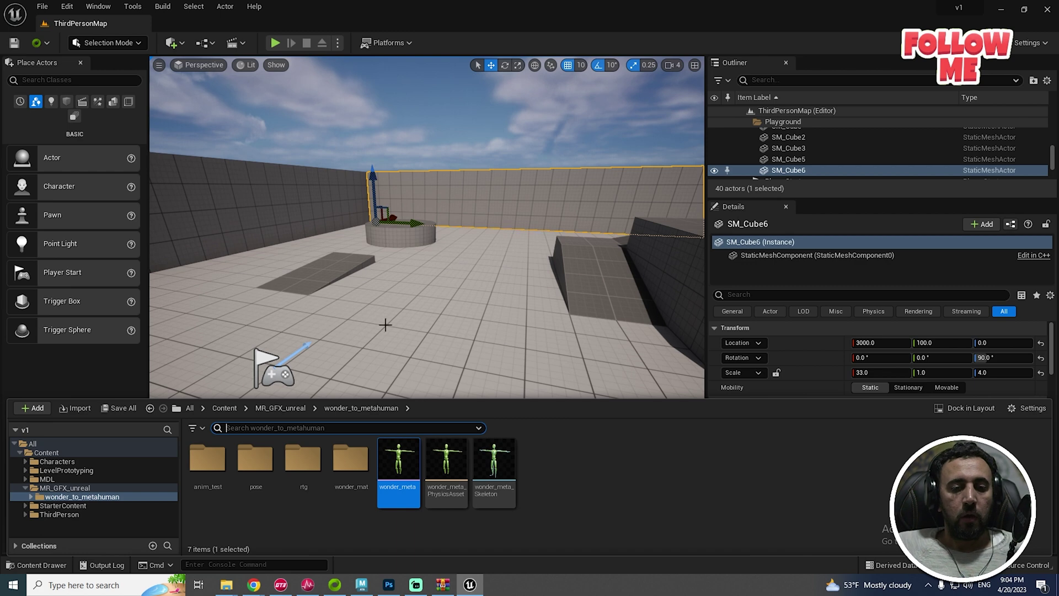
click(445, 281)
- Open Quixel Bridge and browse the characters in the My MetaHumans collection
click(98, 6)
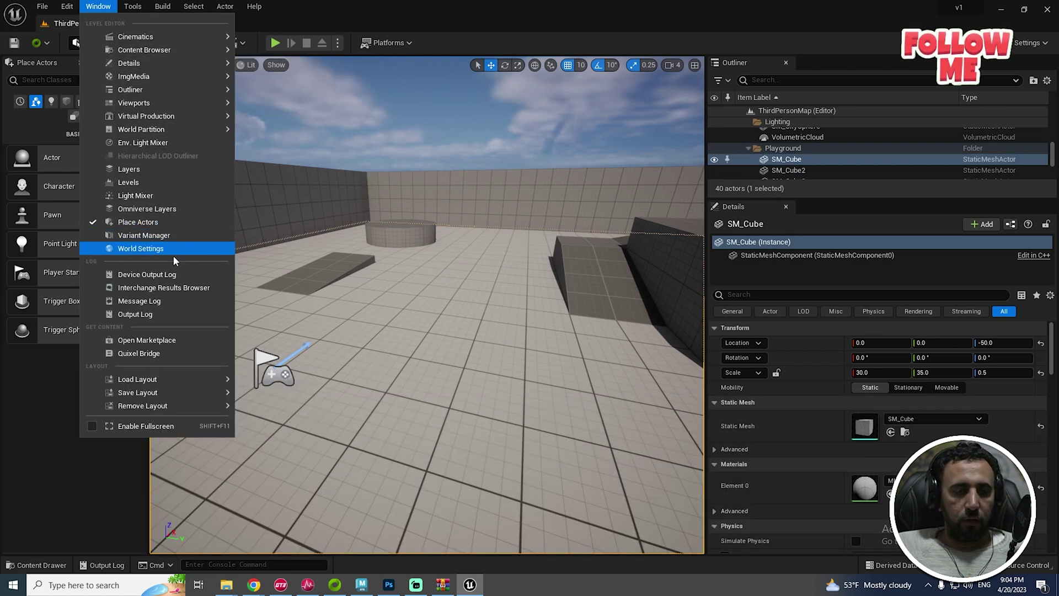
click(138, 353)
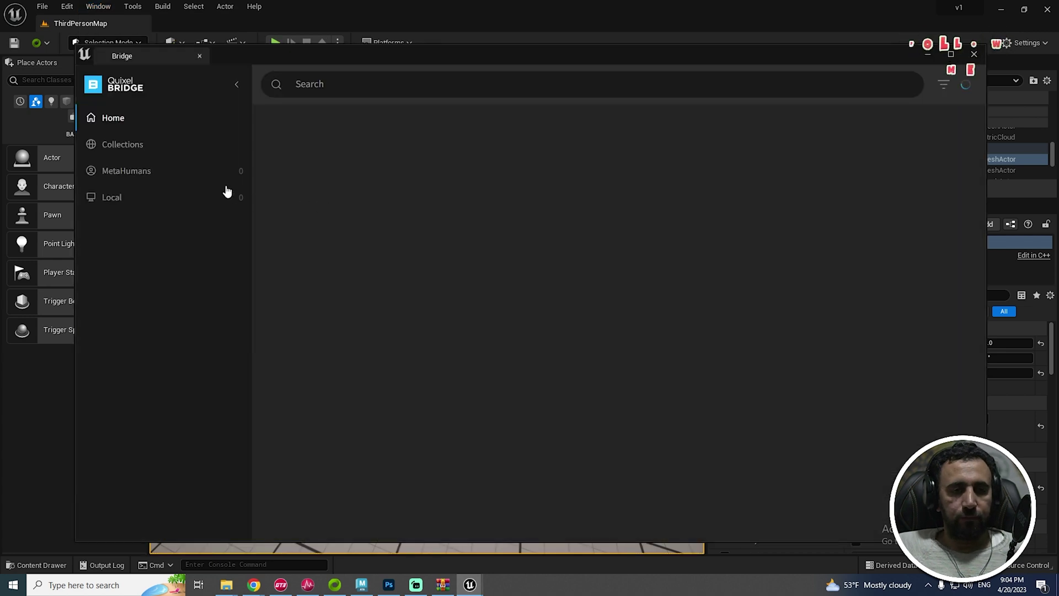
click(137, 172)
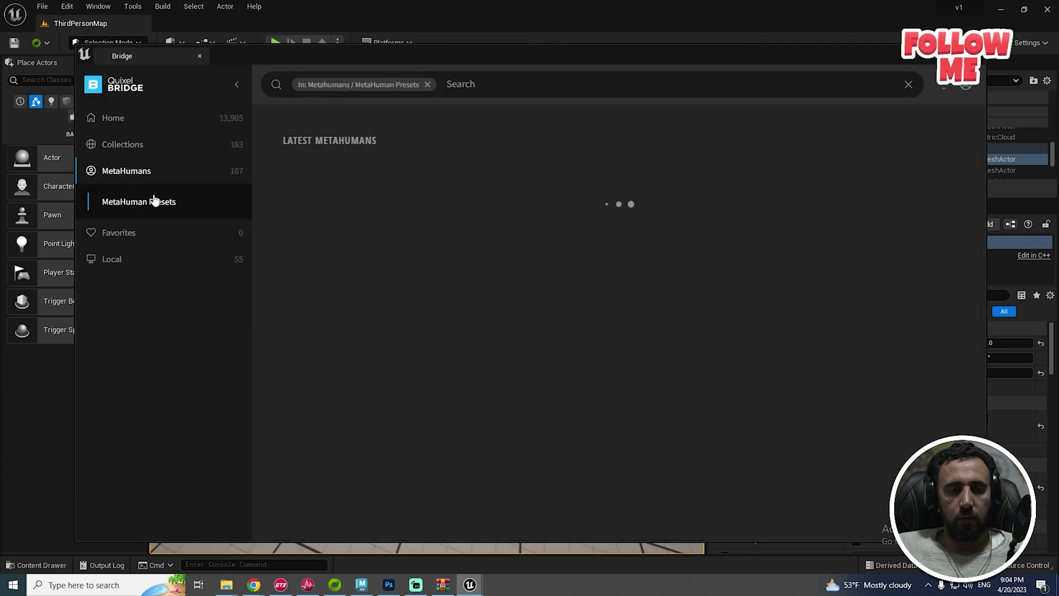
click(132, 220)
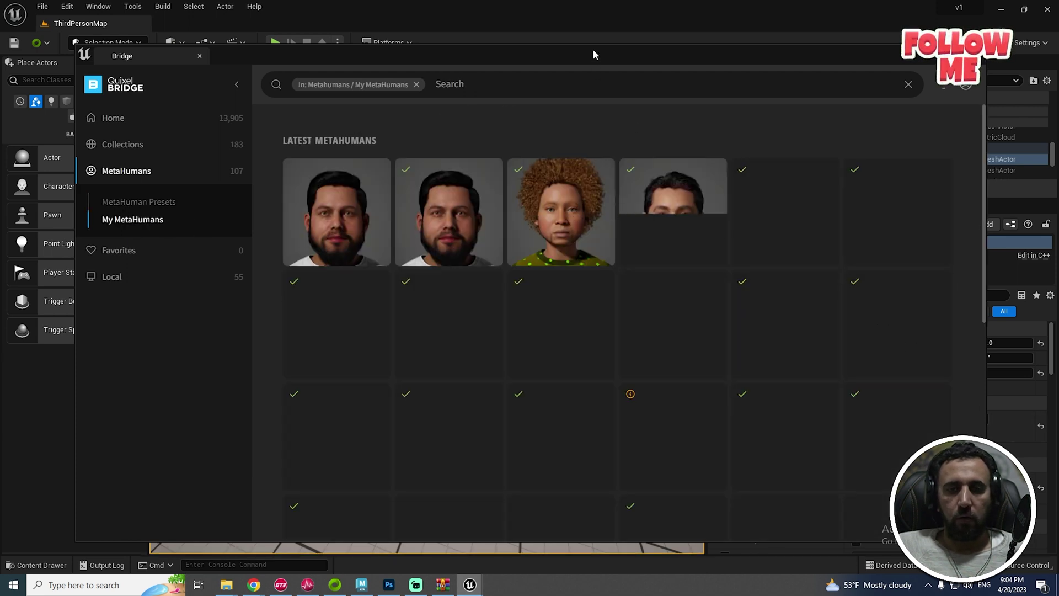
drag(593, 51, 551, 43)
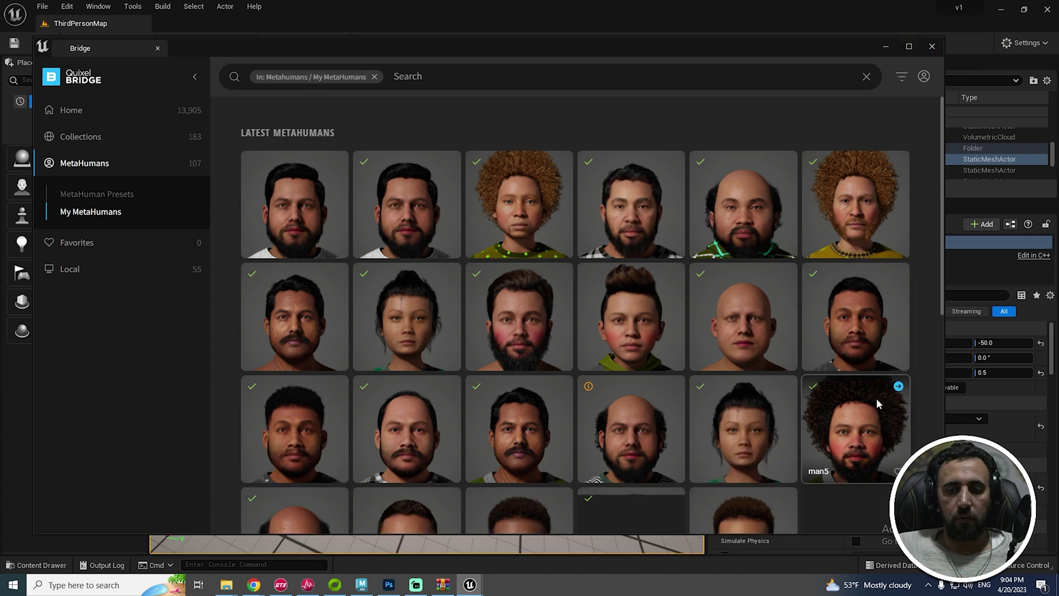
scroll(882, 400, down, 5)
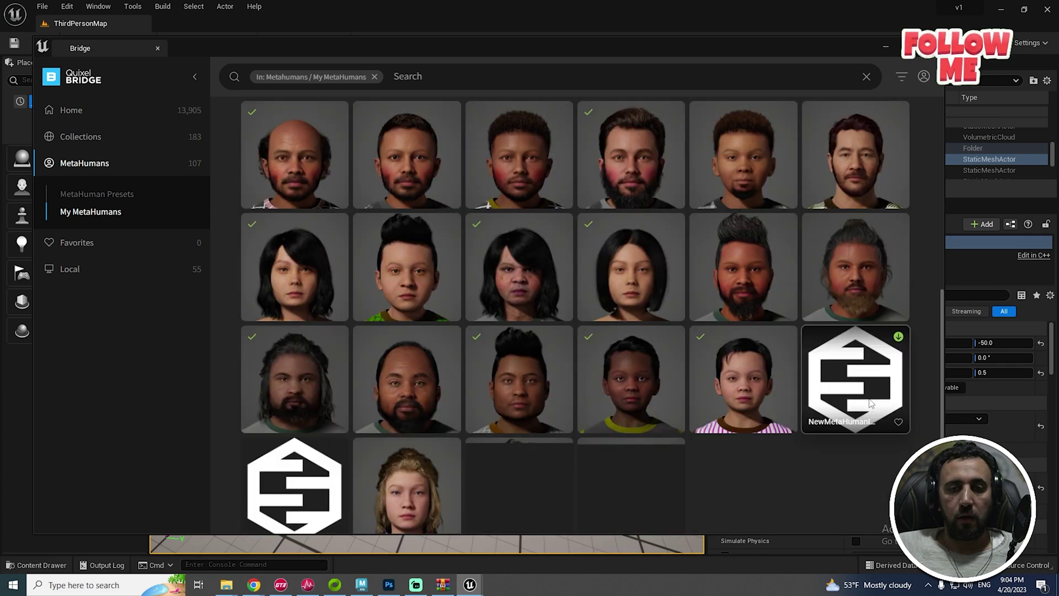
- Add the downloaded NewMetaHumanIdentity character, the boy with the yellow collar, from My MetaHumans to the project
scroll(870, 404, down, 2)
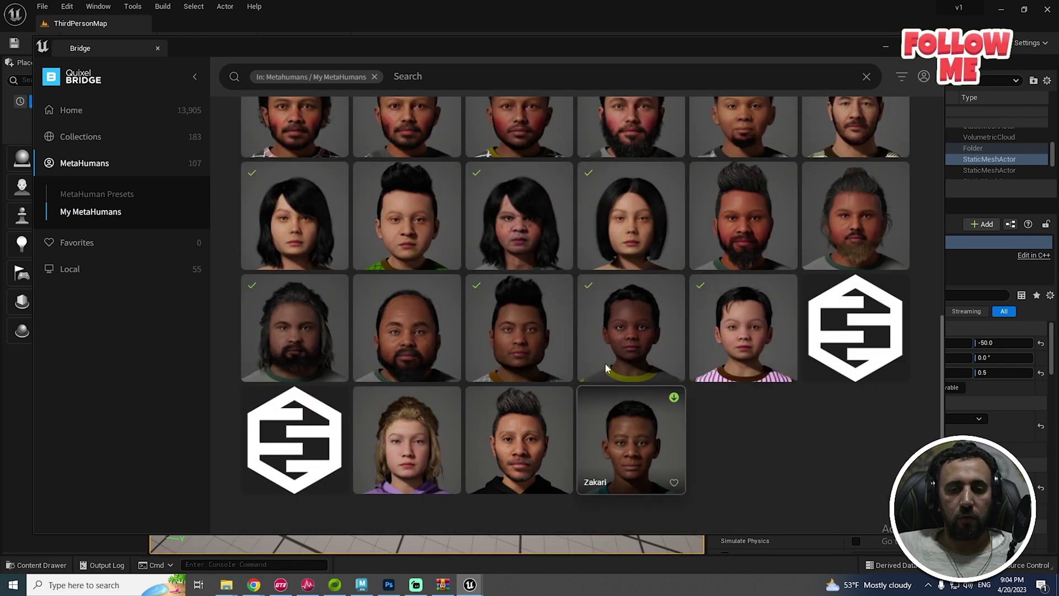
click(650, 339)
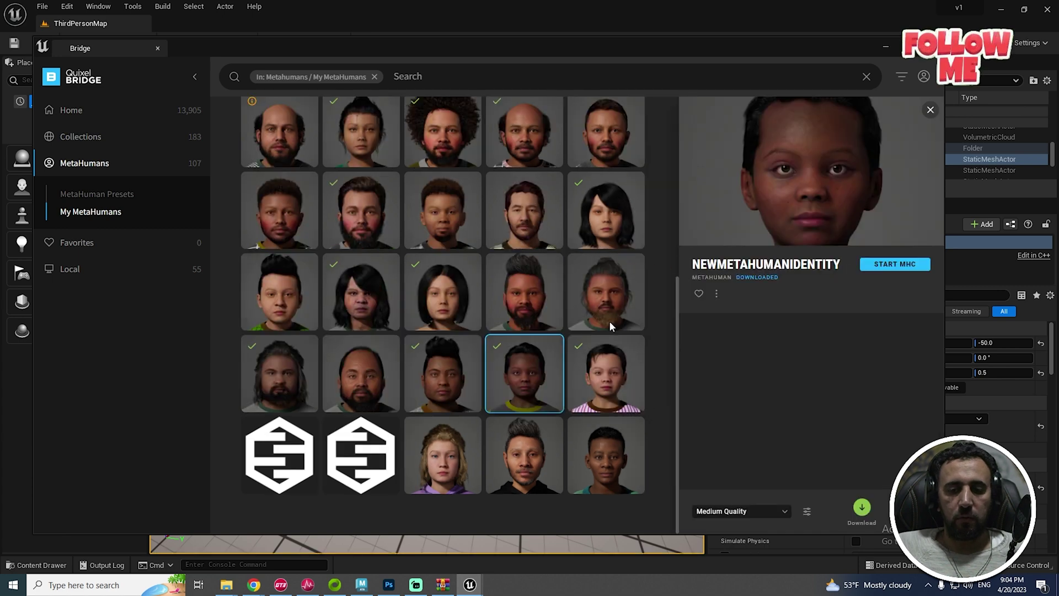
click(720, 514)
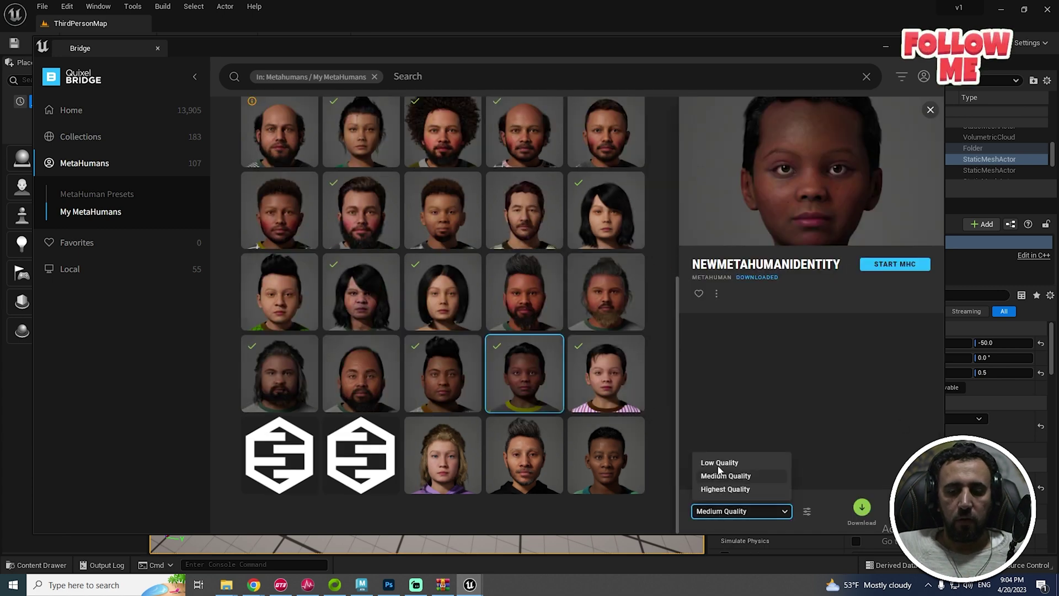
click(912, 508)
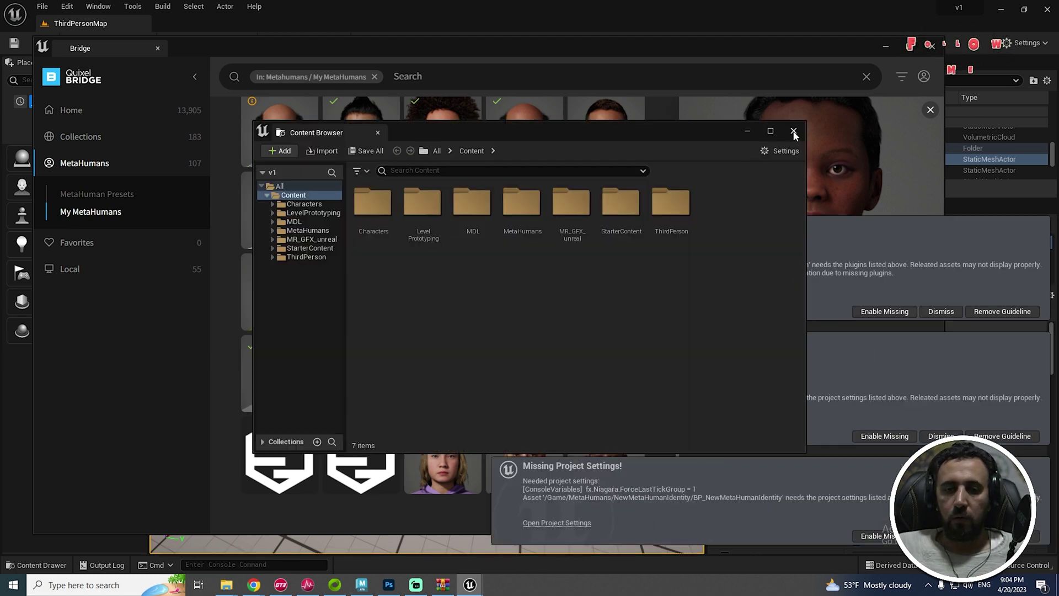
- Close the separate Content Browser window and enable all missing plugins and project settings requested for the MetaHuman
click(794, 133)
click(872, 313)
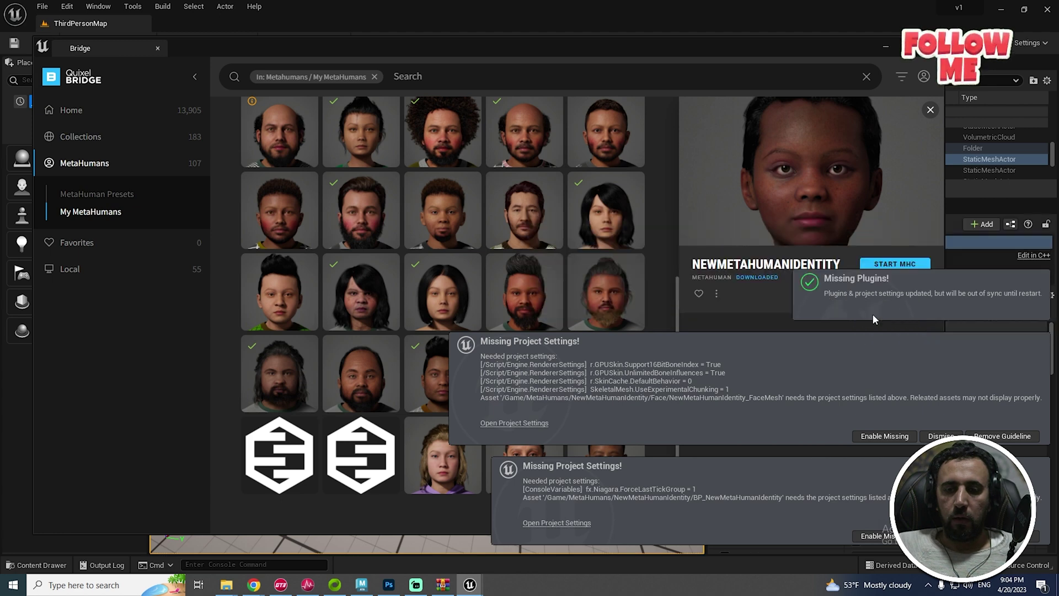
click(886, 436)
click(878, 537)
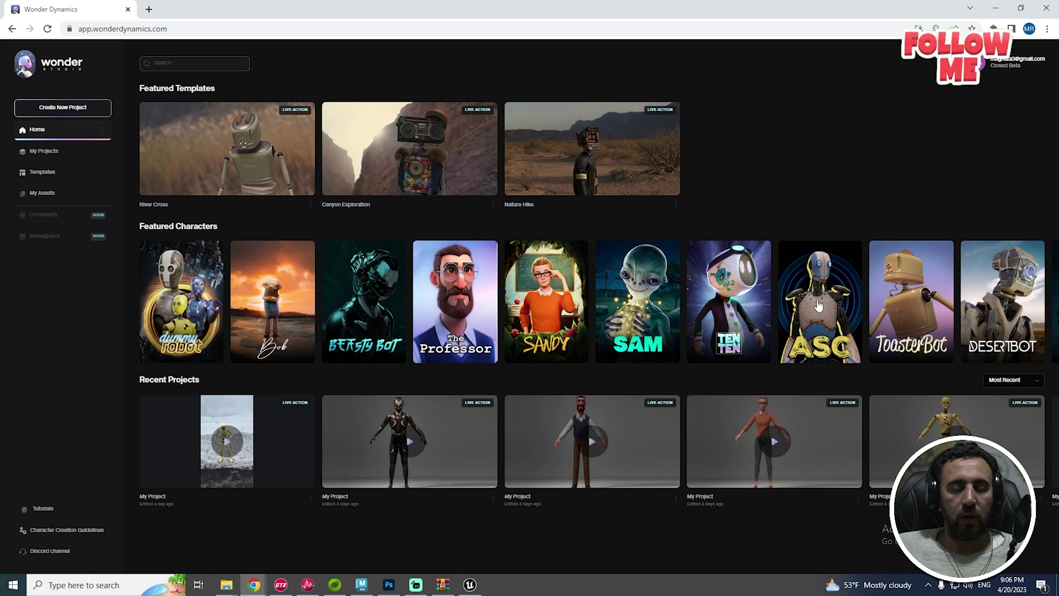
- Look through My Projects in Wonder Studio and check the export view of the green-screen robot project
click(56, 150)
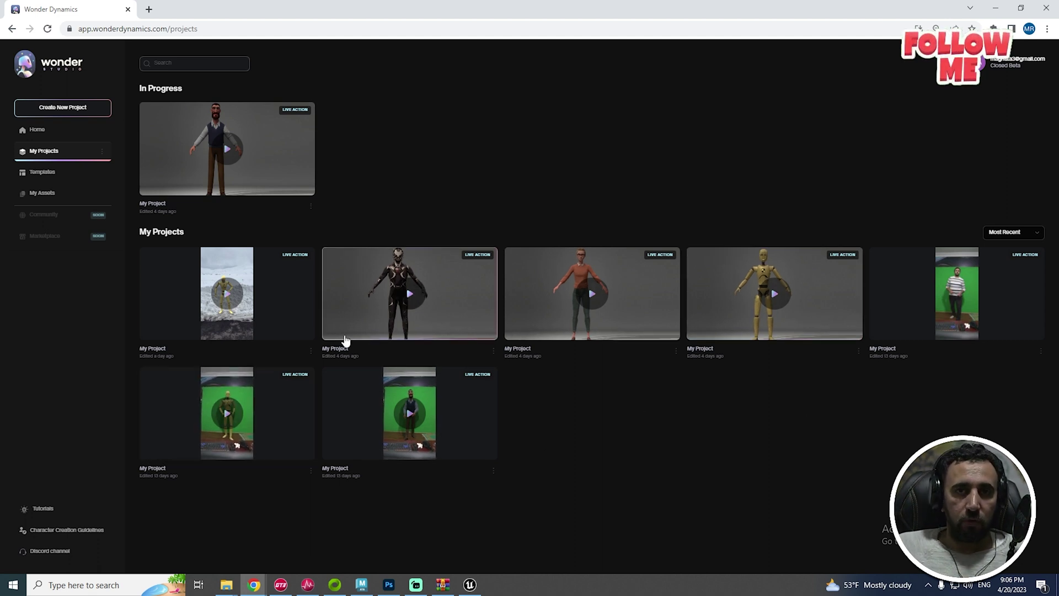
click(234, 431)
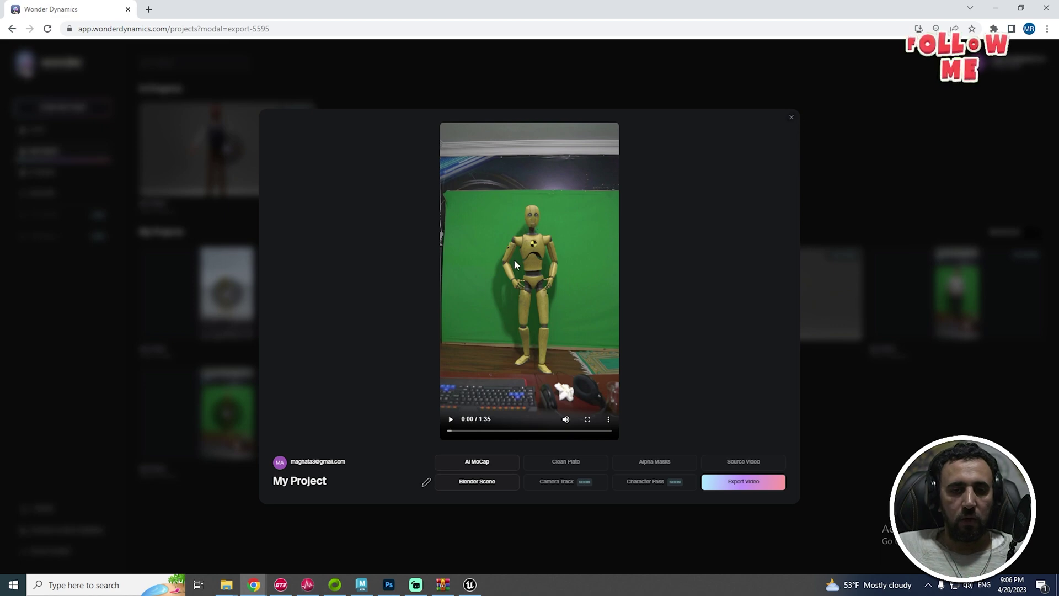
click(791, 119)
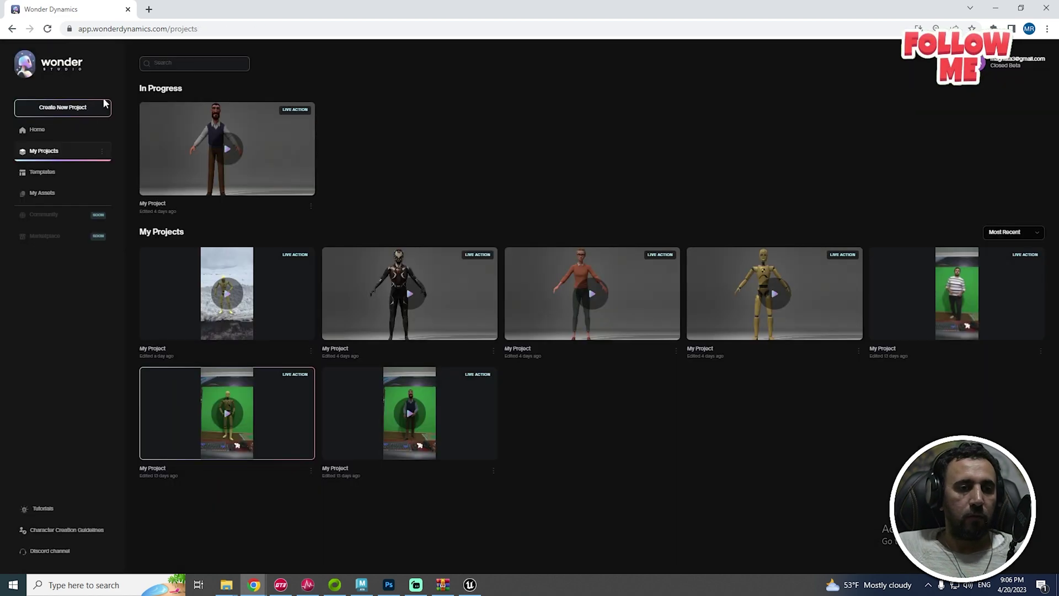
- Start a new Live Action project to view the upload area and available characters, and return to My Projects
click(61, 114)
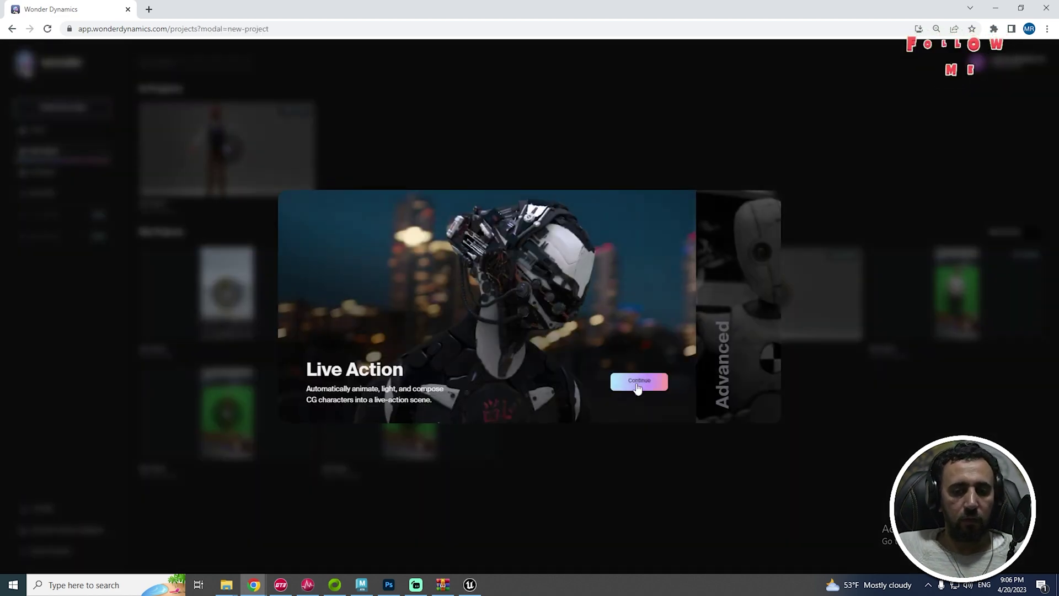
click(569, 253)
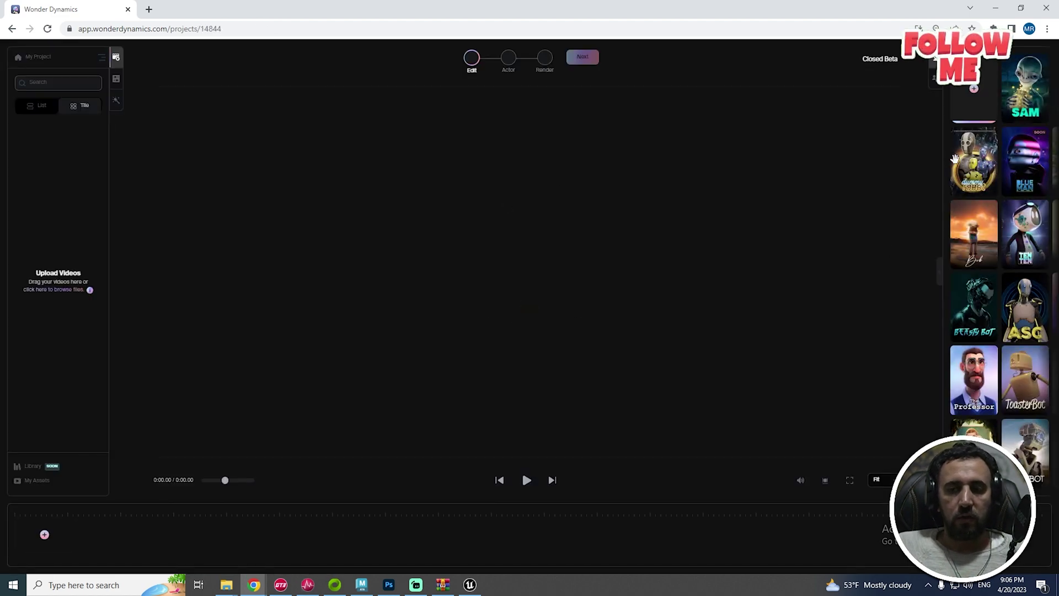
mouse_move(973, 158)
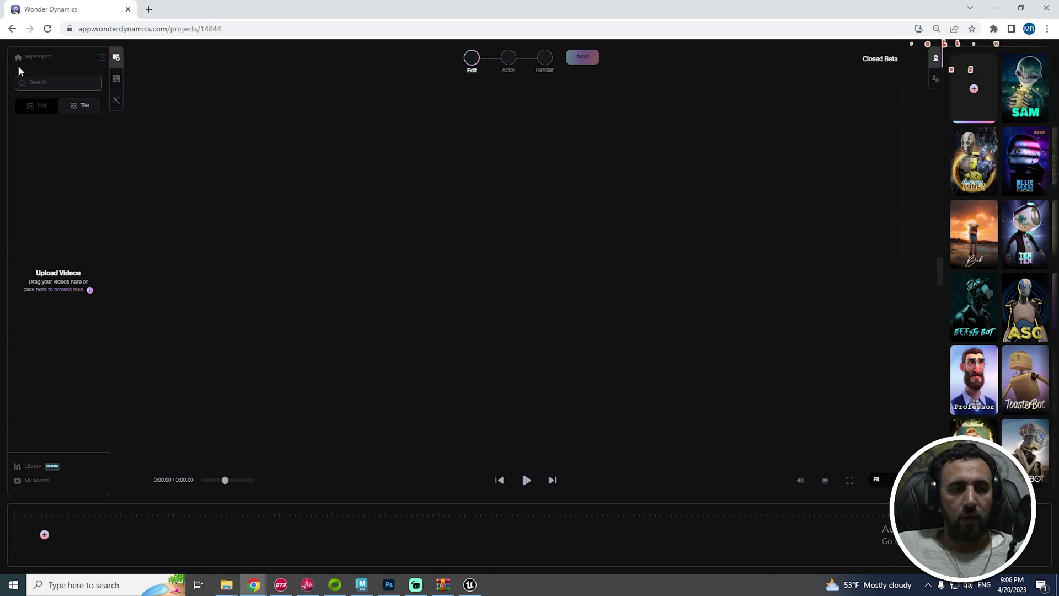
click(11, 29)
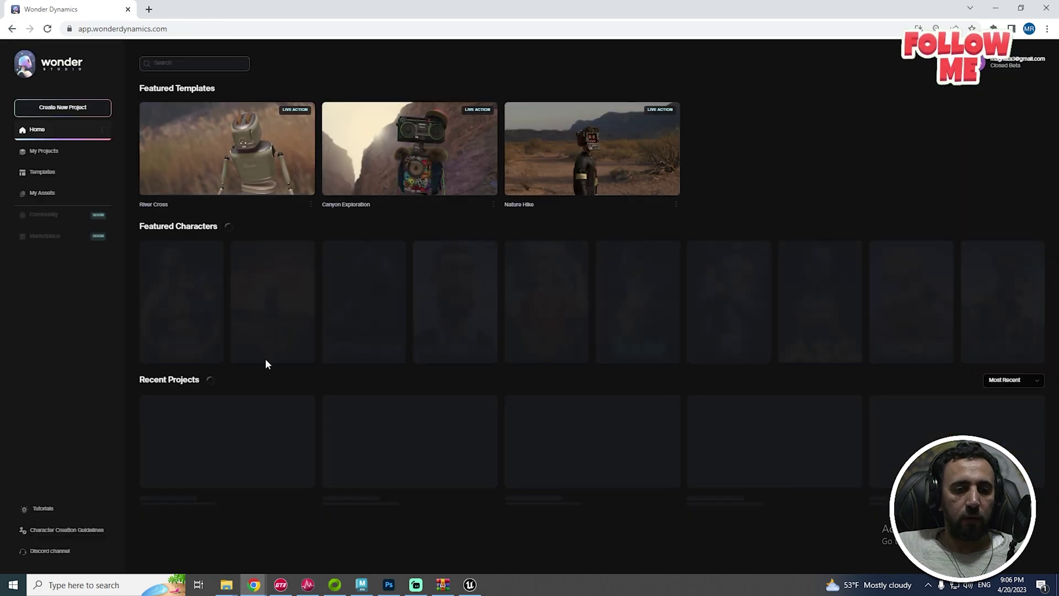
click(53, 156)
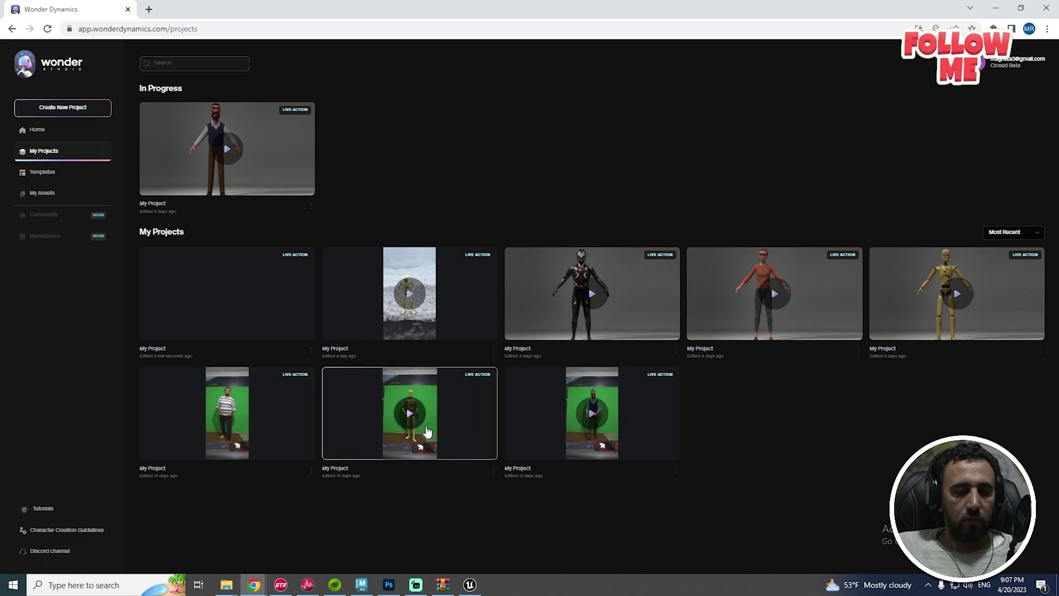
- Preview the green-screen robot project, download its AI MoCap export and show the archive in its folder
click(428, 428)
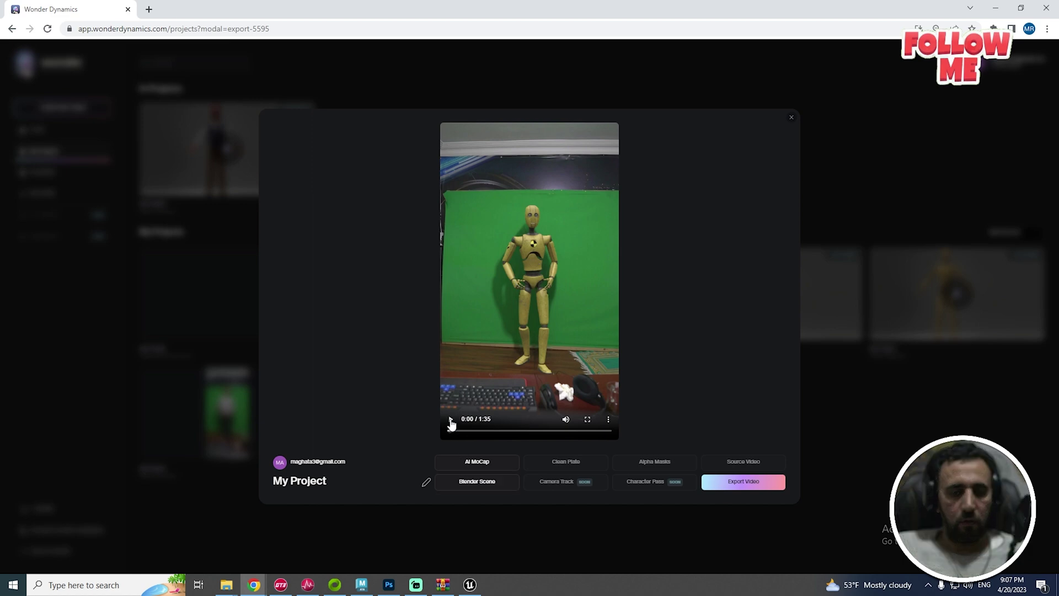
click(451, 421)
click(476, 430)
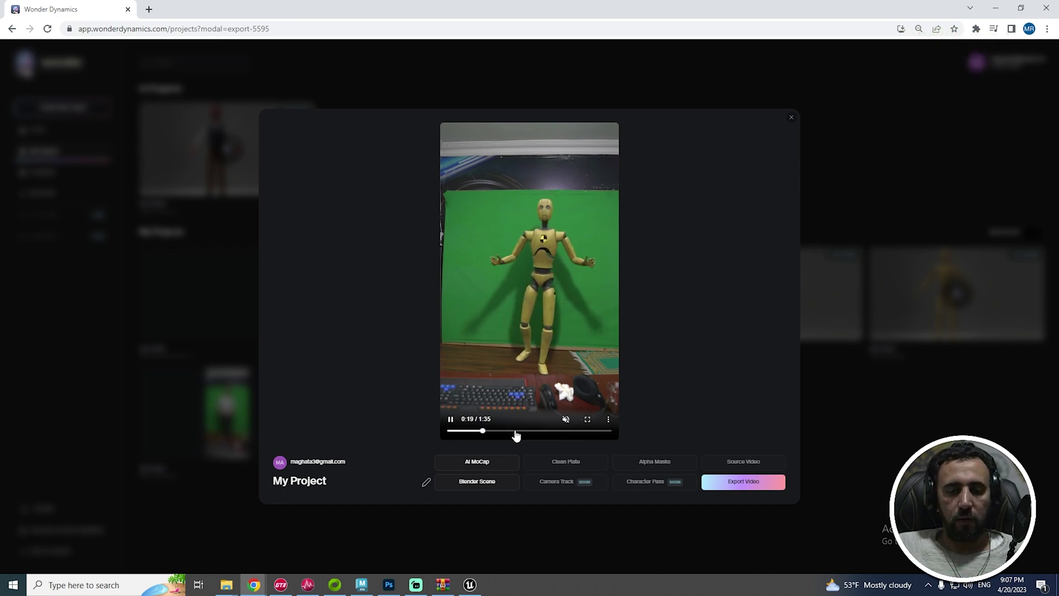
click(515, 430)
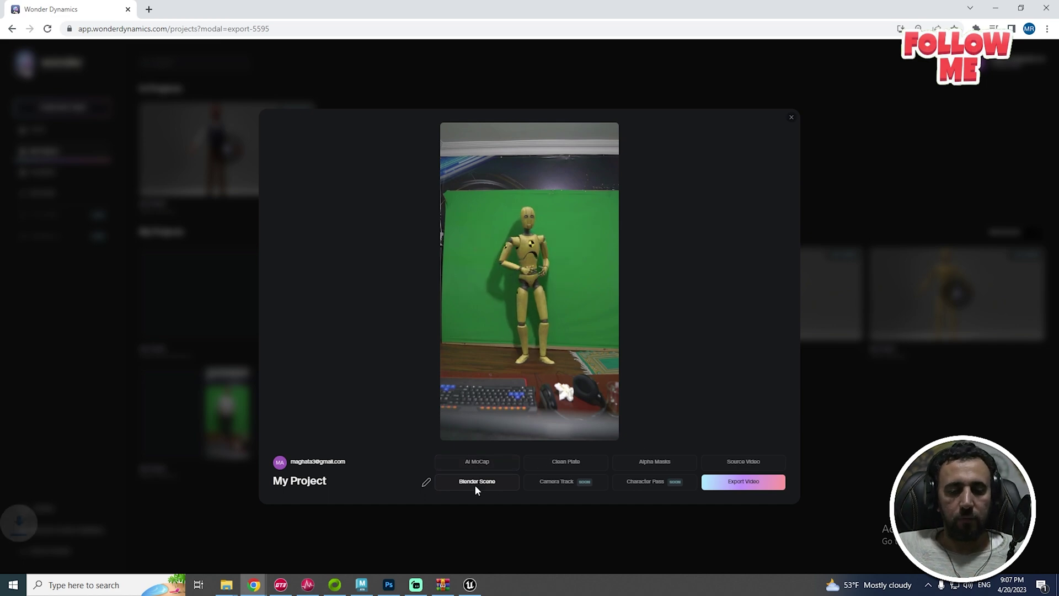
click(117, 558)
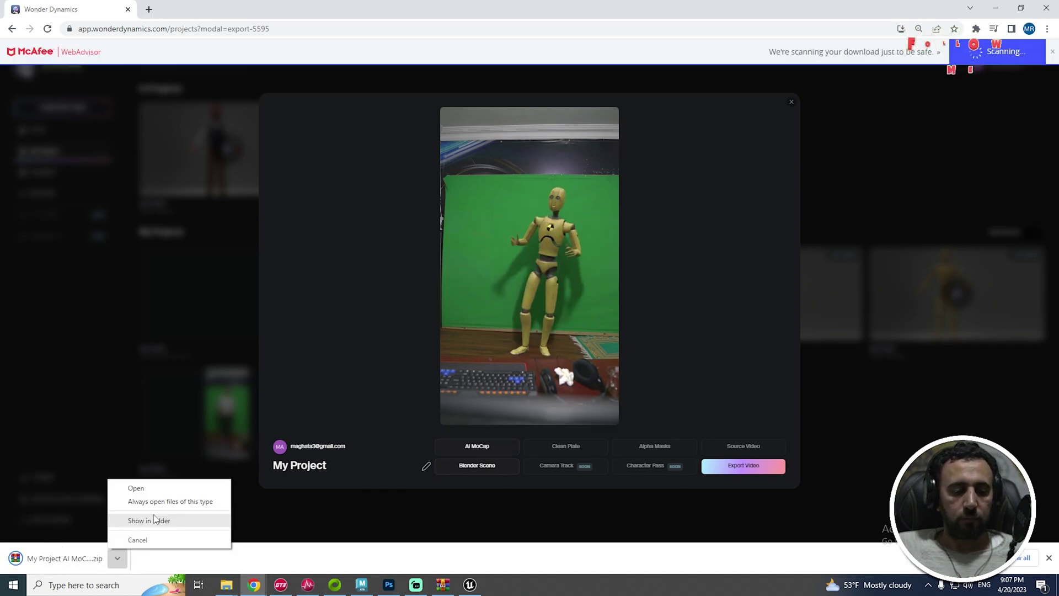
click(154, 520)
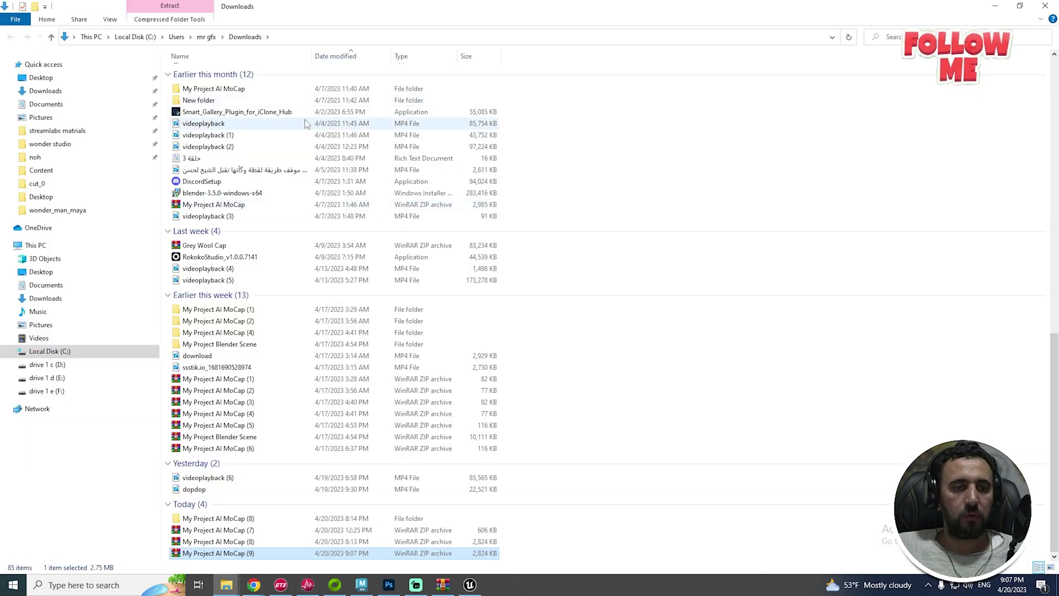
- Extract the My Project AI MoCap (9) archive and locate the anim09 file in its cut_0 folder
right_click(246, 556)
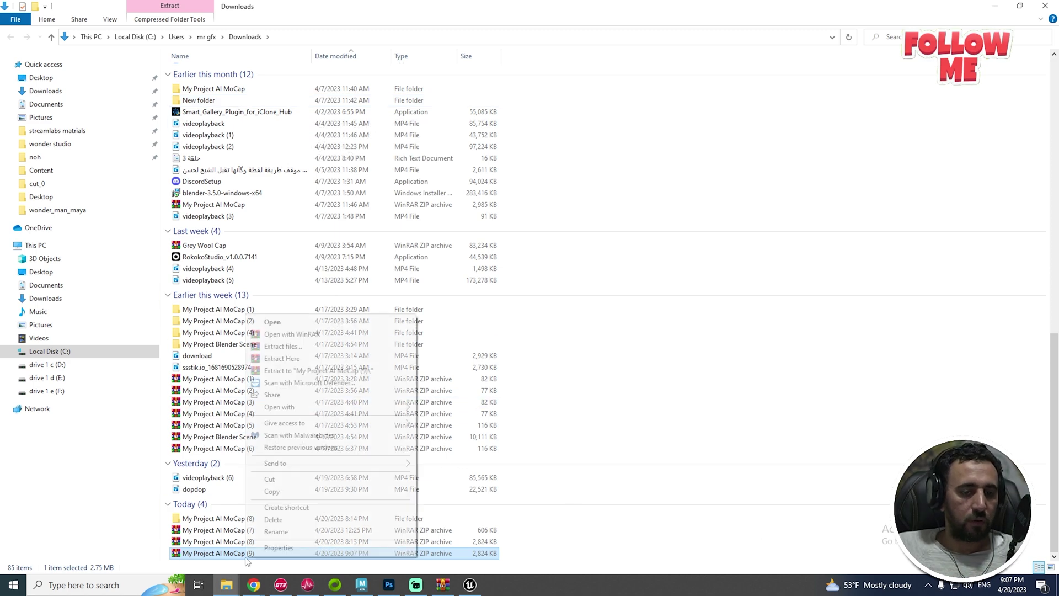
click(315, 346)
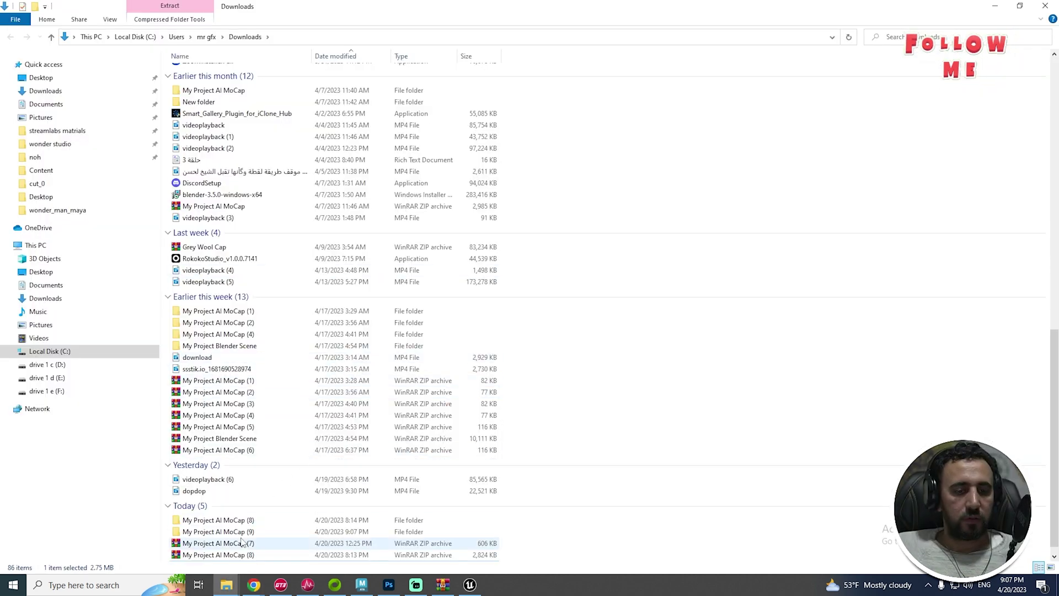
double_click(243, 532)
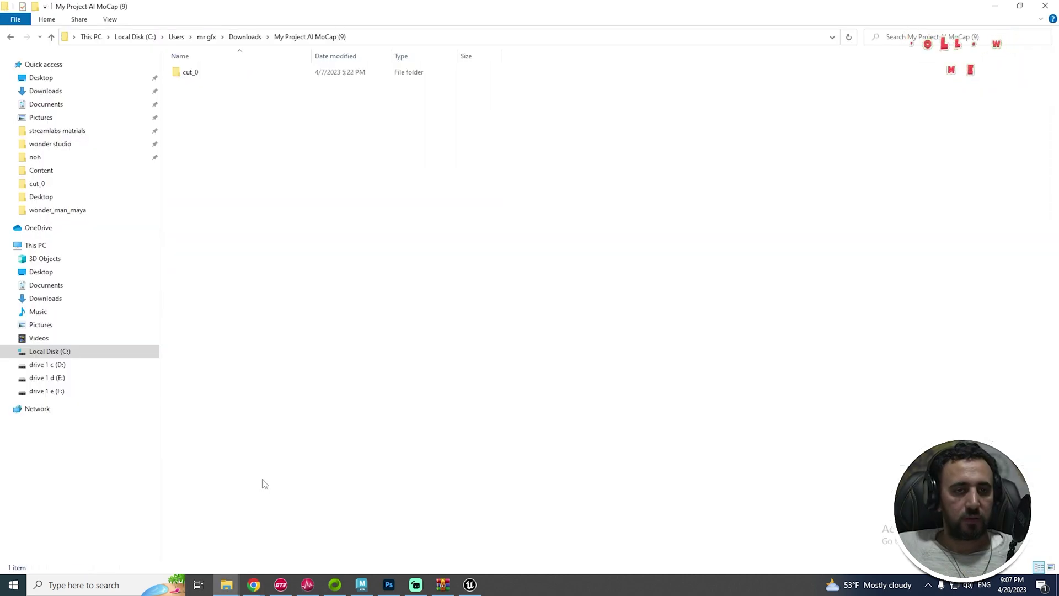
double_click(199, 73)
click(198, 77)
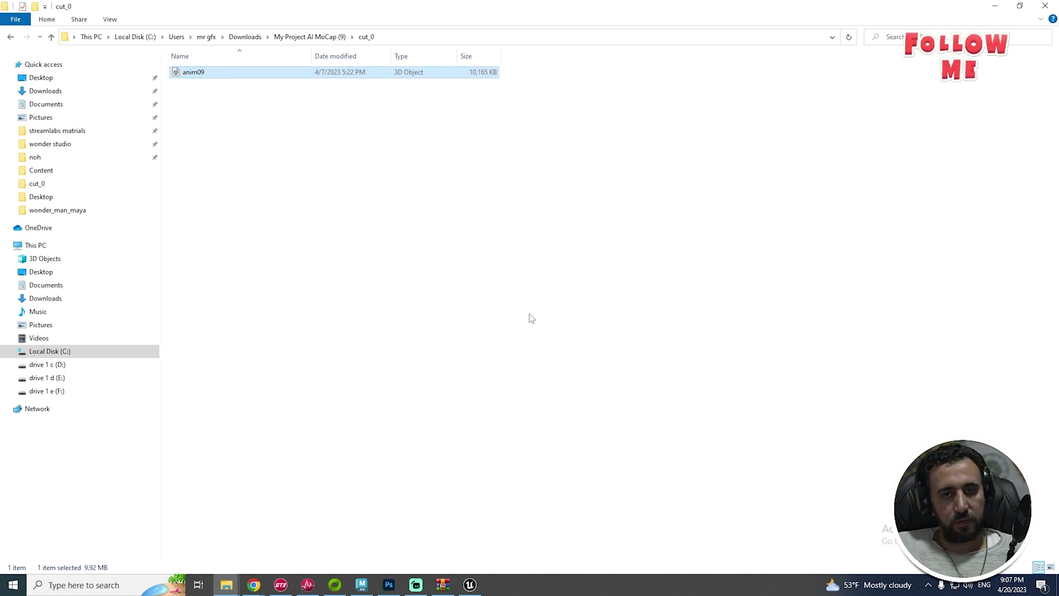
click(168, 75)
- Switch to Unreal Editor and create a folder named anim inside the project's Content folder
drag(184, 75, 277, 91)
key(alt+Tab)
key(alt+Tab)
key(alt+Tab)
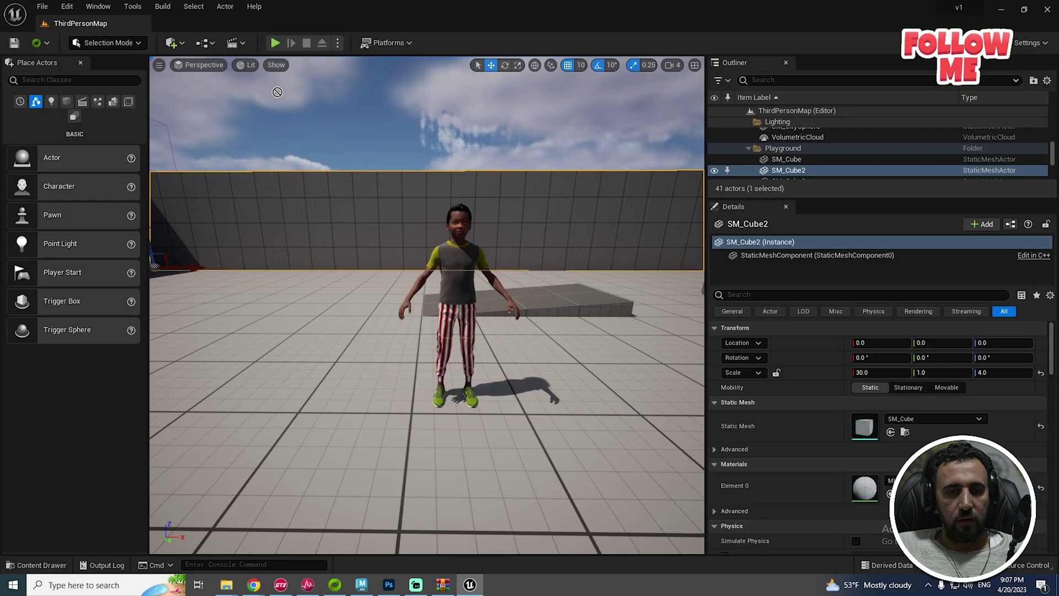
key(ctrl+space)
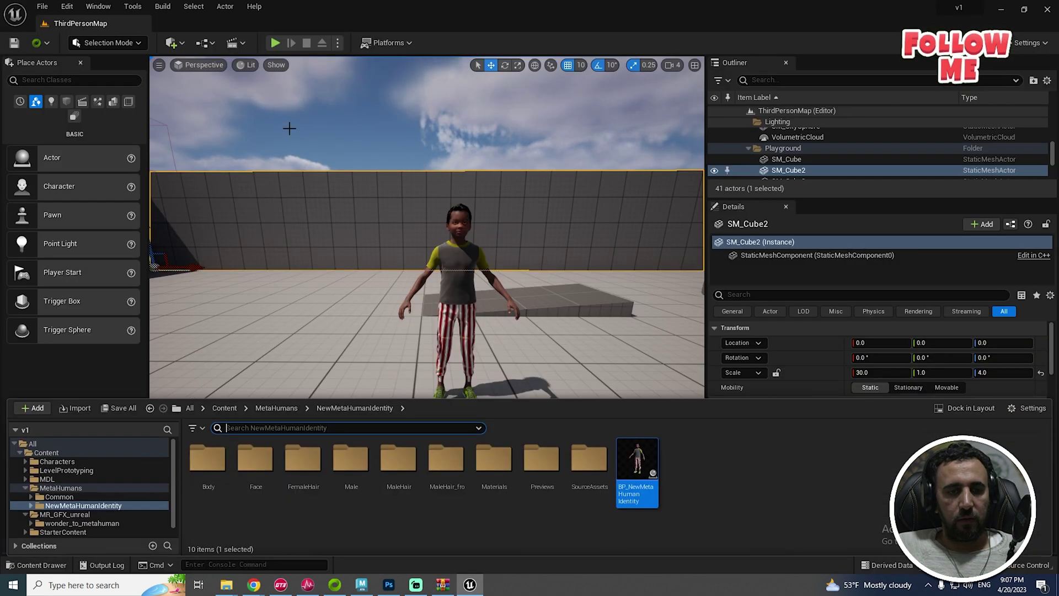
click(55, 453)
right_click(55, 453)
click(97, 205)
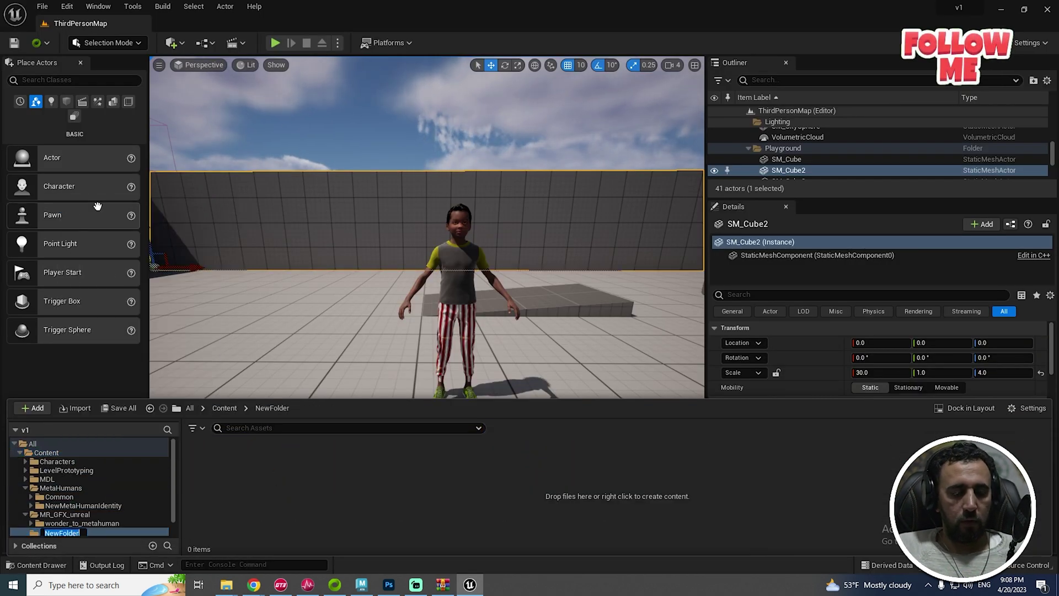
text(anim)
key(Return)
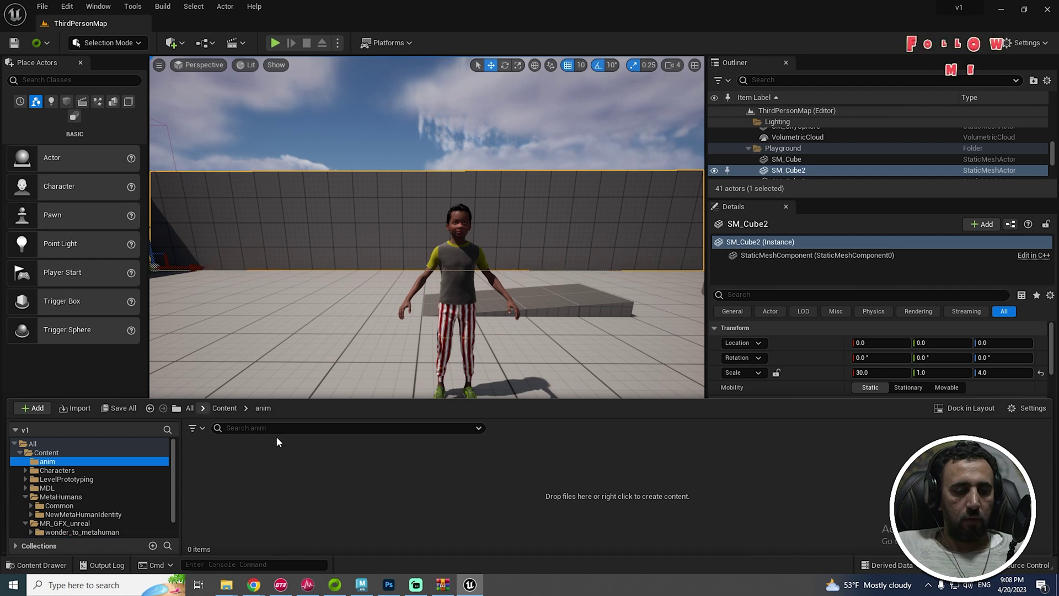
- Import anim09 from the cut_0 folder into the anim folder, using wonder_meta_Skeleton as its skeleton
key(alt+Tab)
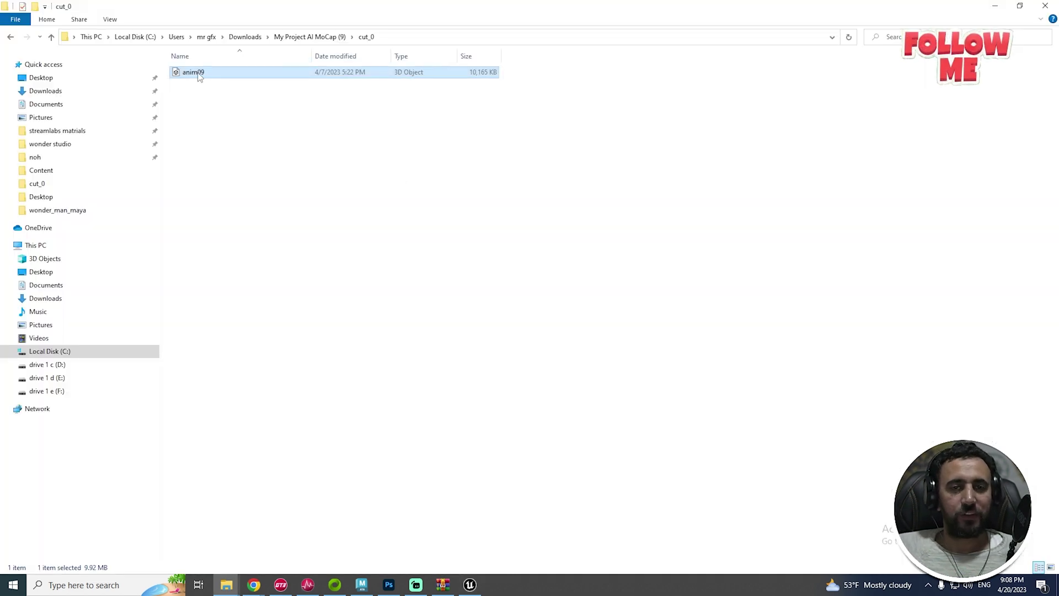
drag(238, 83, 394, 471)
key(alt+Tab)
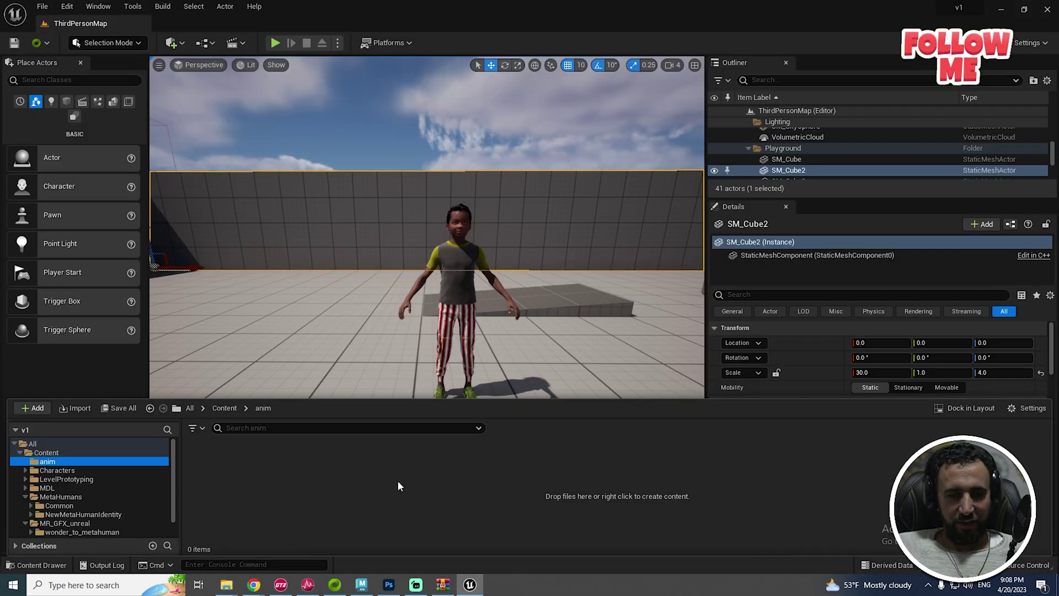
click(561, 156)
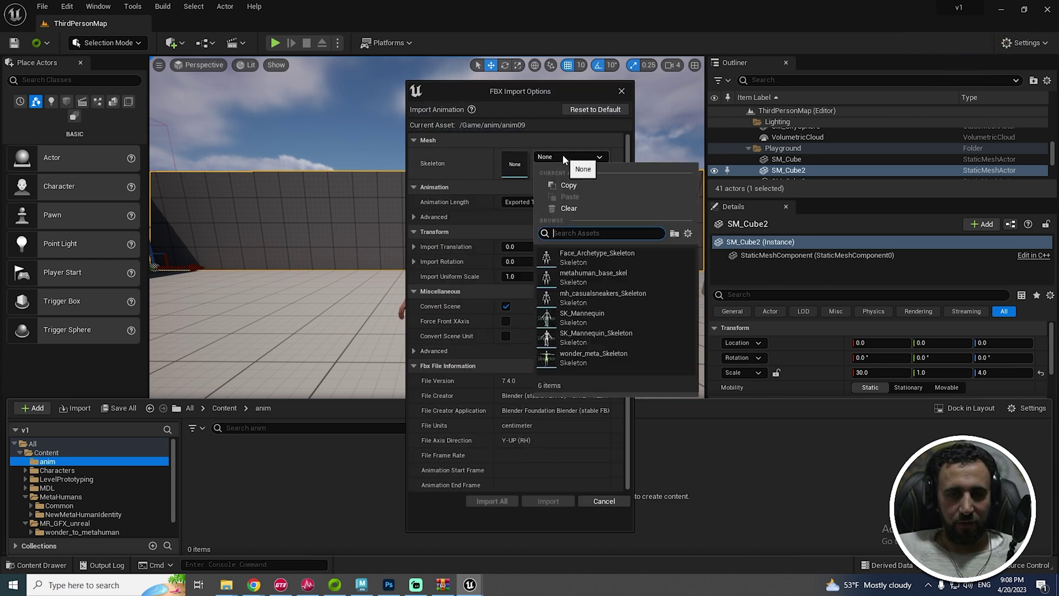
click(584, 356)
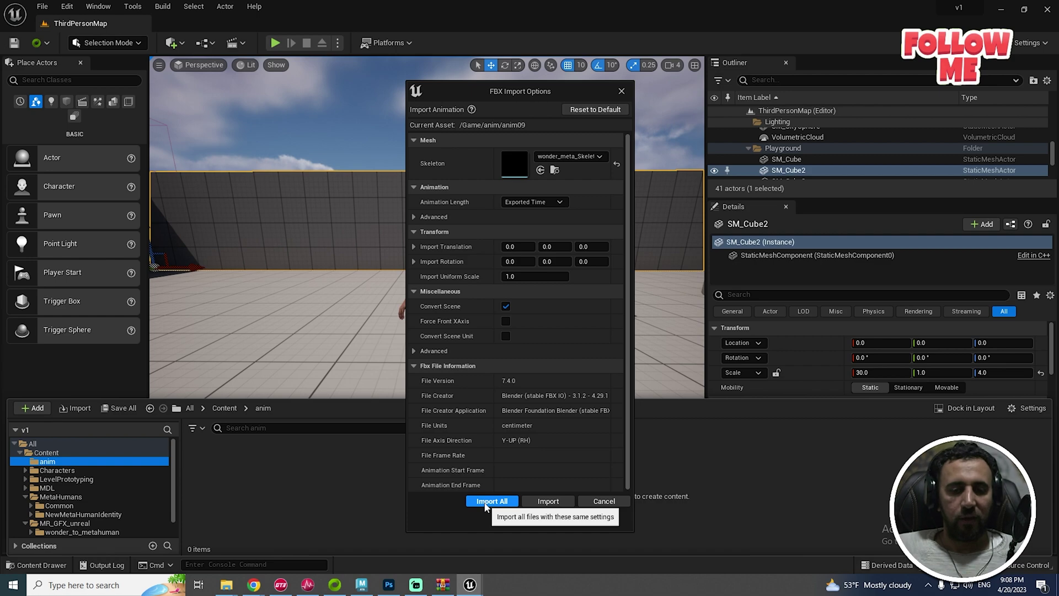
click(485, 502)
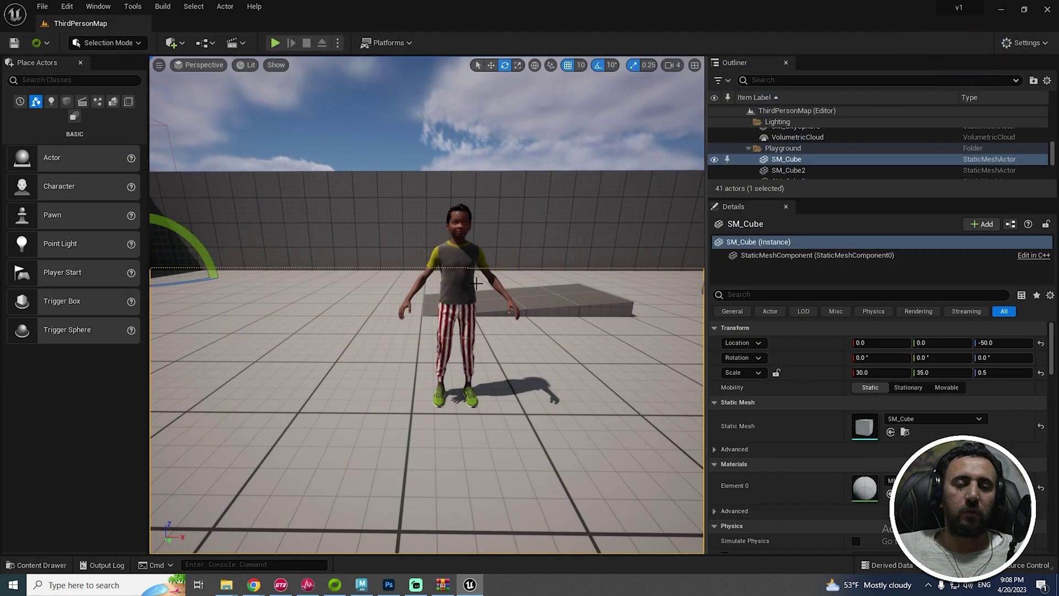
- Duplicate and retarget the imported anim09 animation to the MetaHuman body using the rtg_wonder_to_metahuman IK Retargeter
key(ctrl+space)
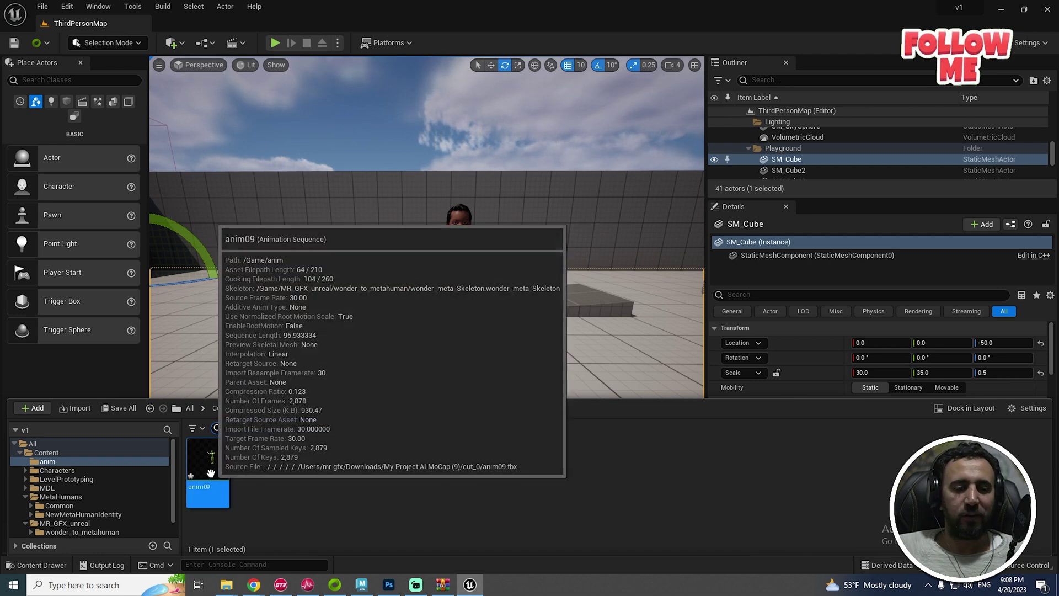
right_click(210, 473)
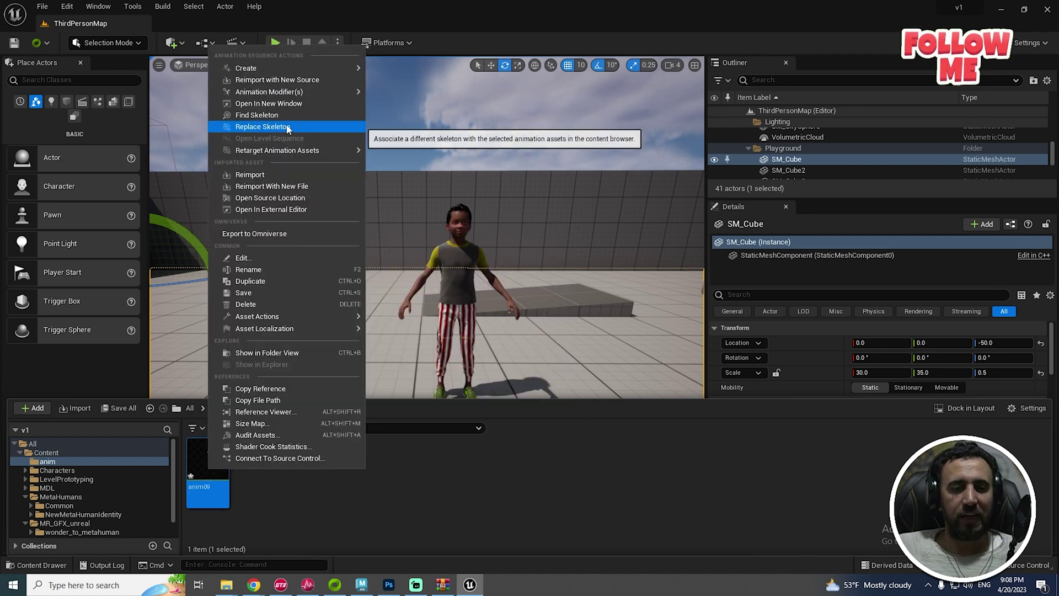
mouse_move(295, 151)
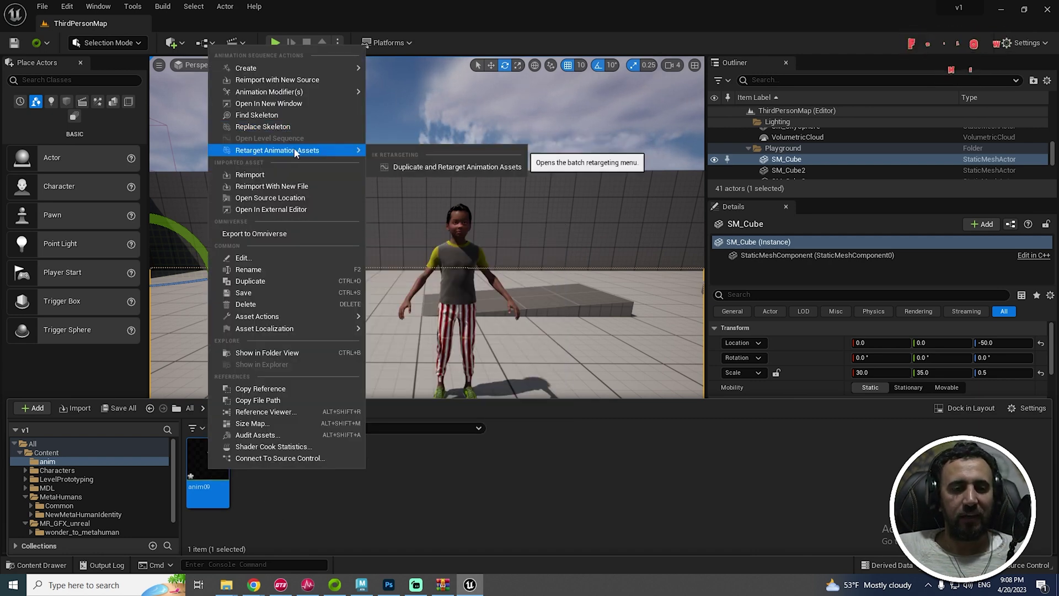
click(444, 167)
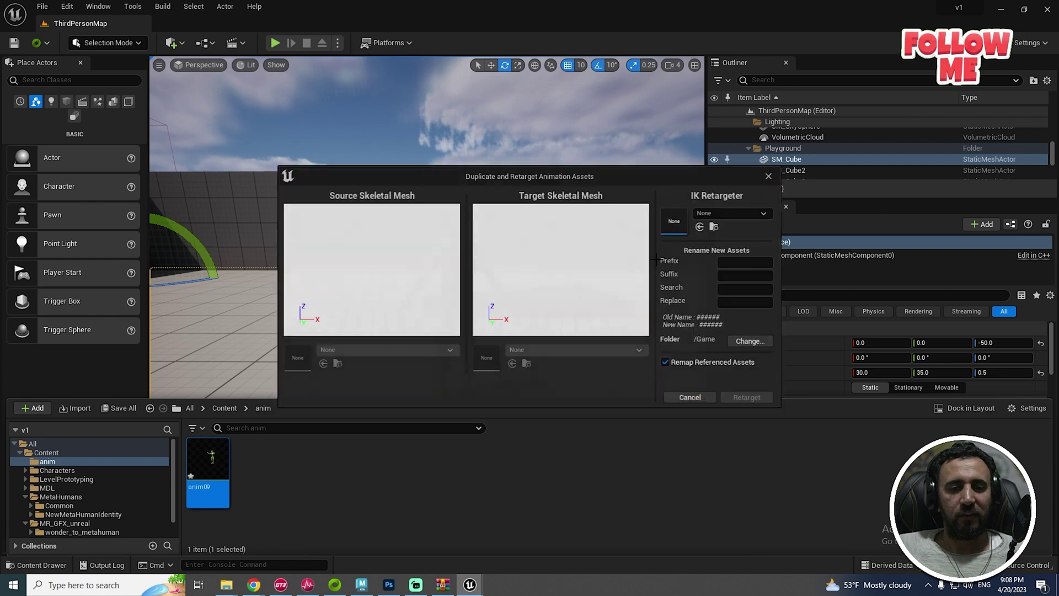
click(733, 213)
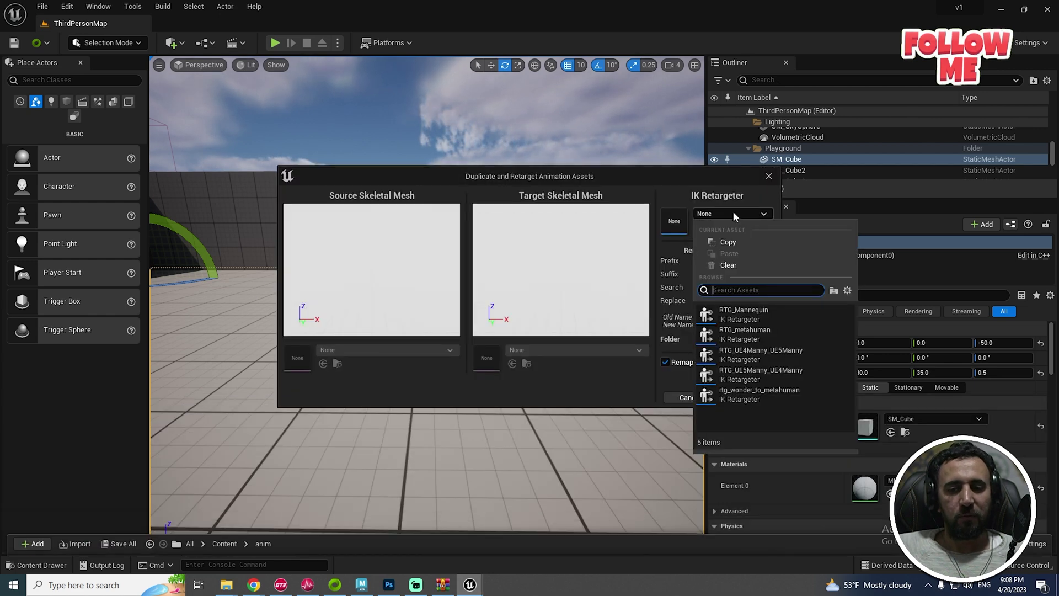
click(759, 393)
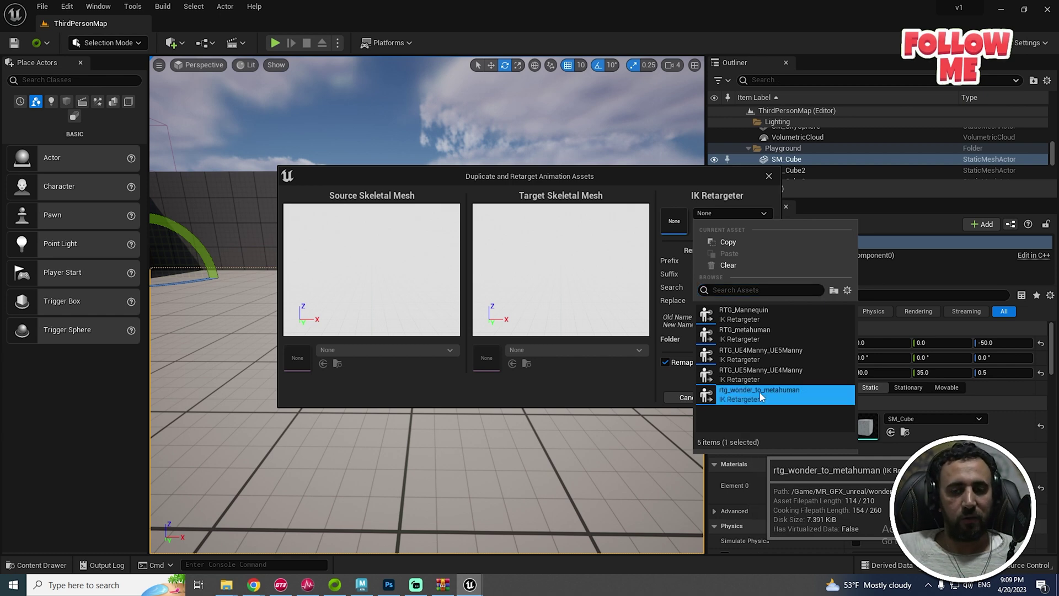
double_click(760, 393)
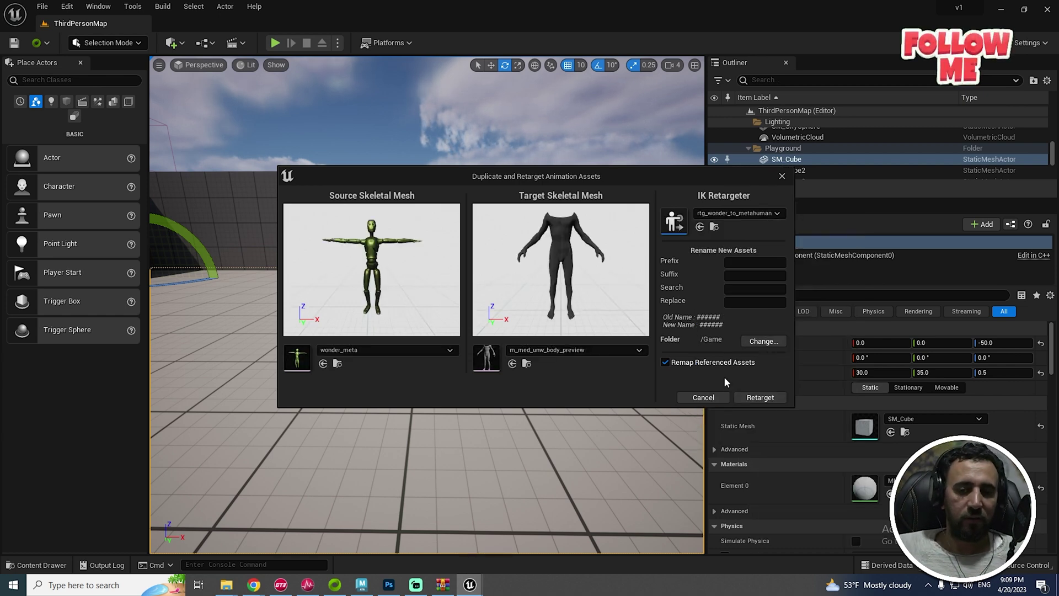
click(760, 398)
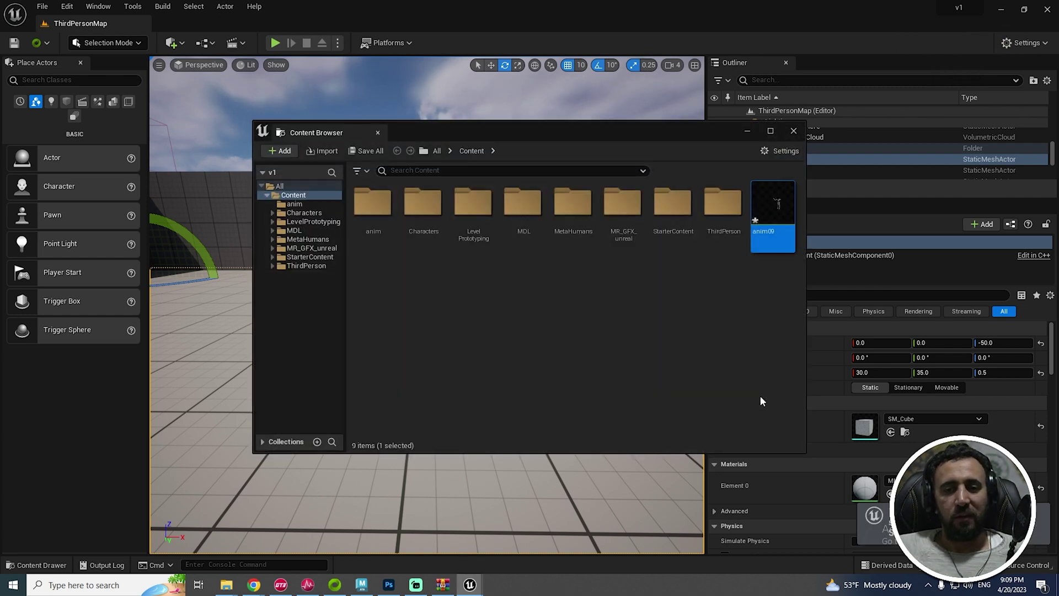
click(793, 131)
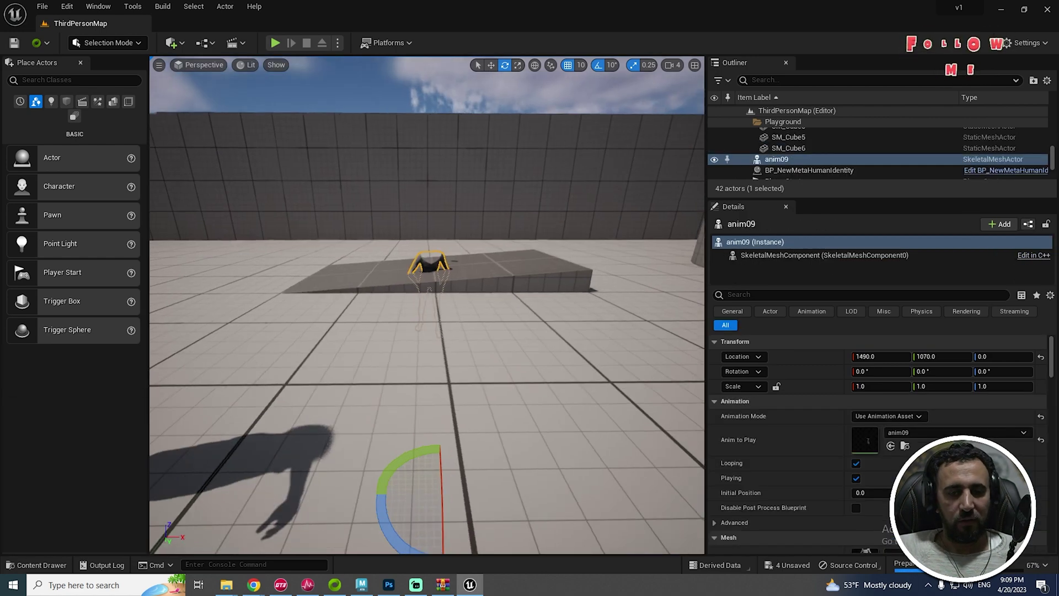
- Place the retargeted anim09 from the Content folder in the level and open it to preview its motion
mouse_move(583, 319)
right_down()
mouse_move(564, 331)
mouse_move(584, 319)
right_up()
key(ctrl+space)
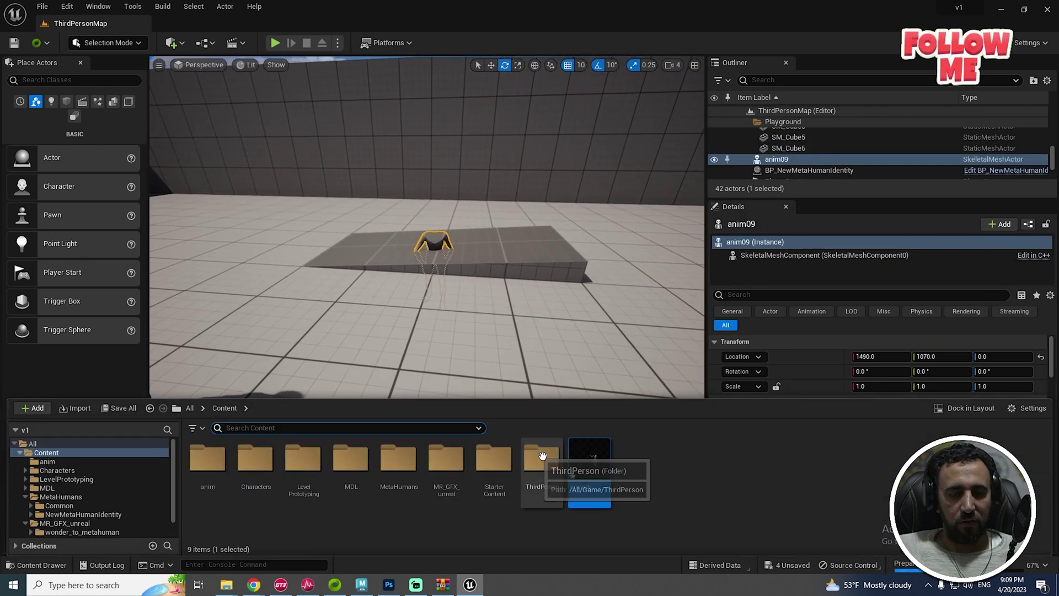
double_click(589, 466)
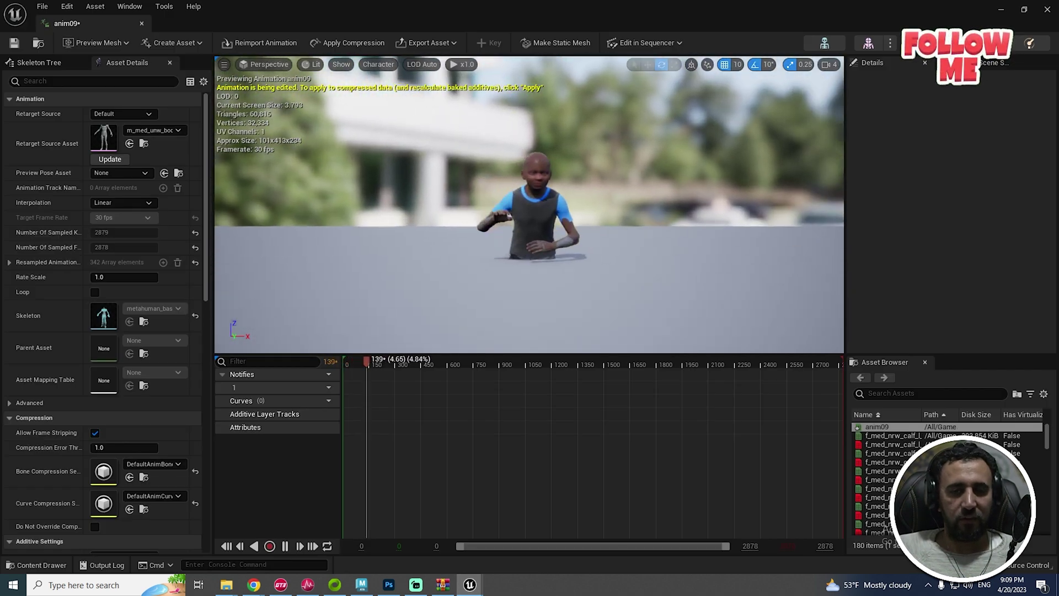
right_drag(565, 199, 575, 213)
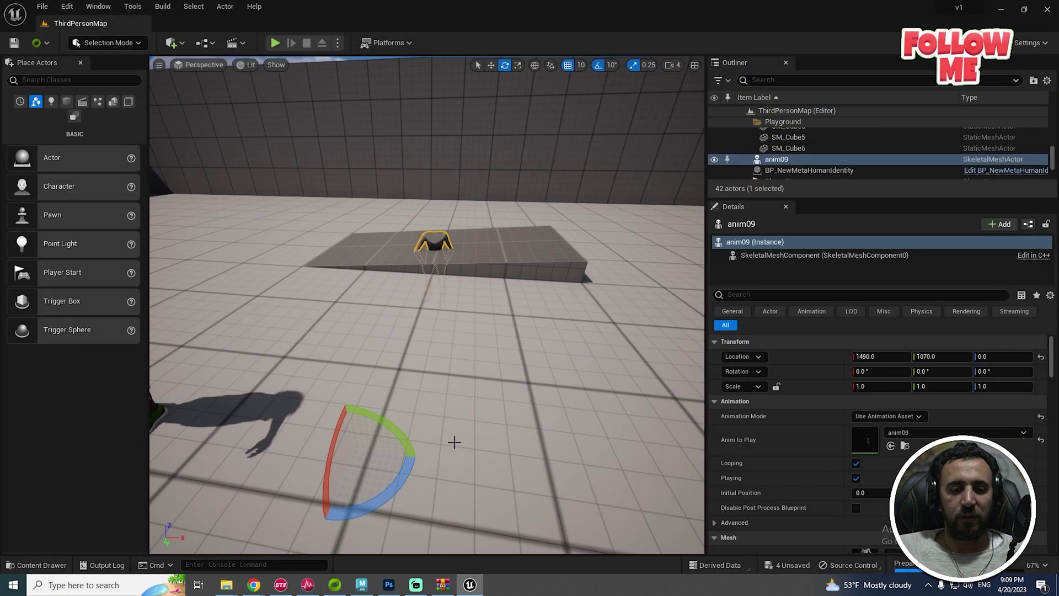
- Create a Level Sequence in the Content folder and place it in the level on the floor near the MetaHuman
key(ctrl+space)
click(522, 356)
right_drag(523, 355, 294, 239)
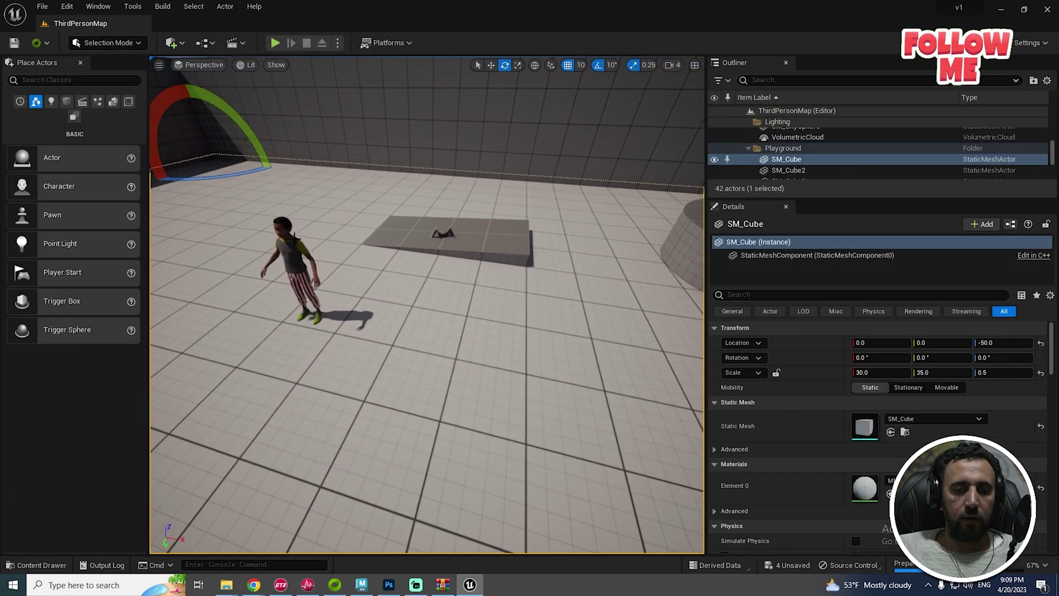
key(ctrl+space)
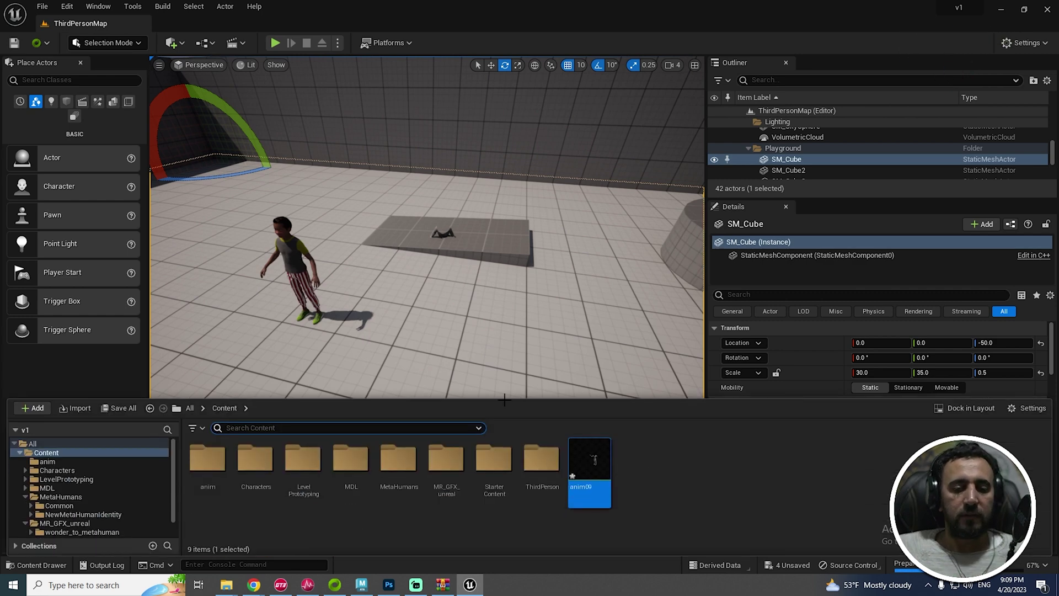
right_click(769, 531)
mouse_move(835, 341)
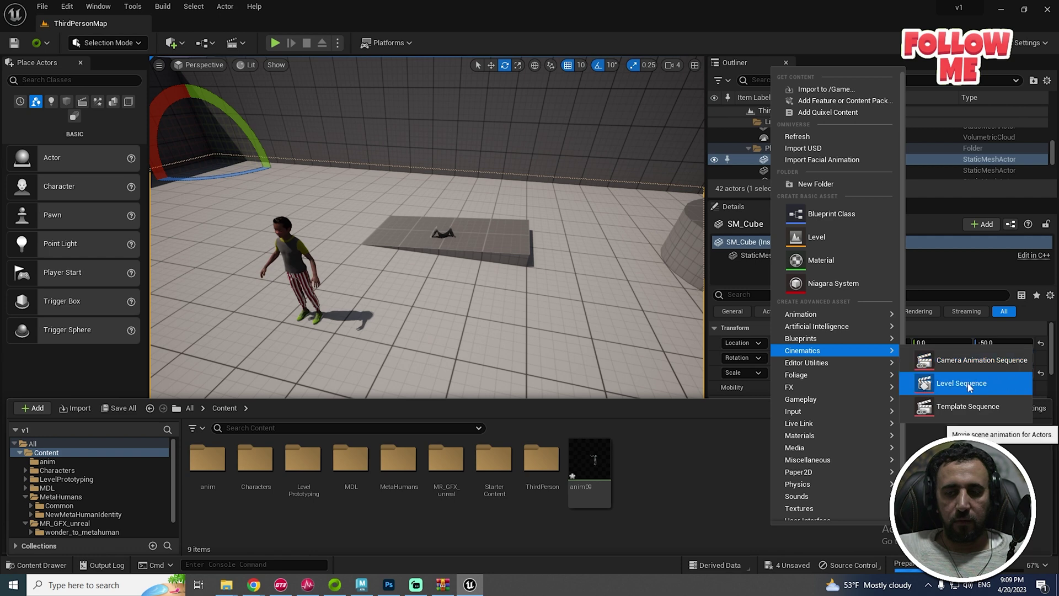
click(971, 385)
drag(644, 458, 499, 325)
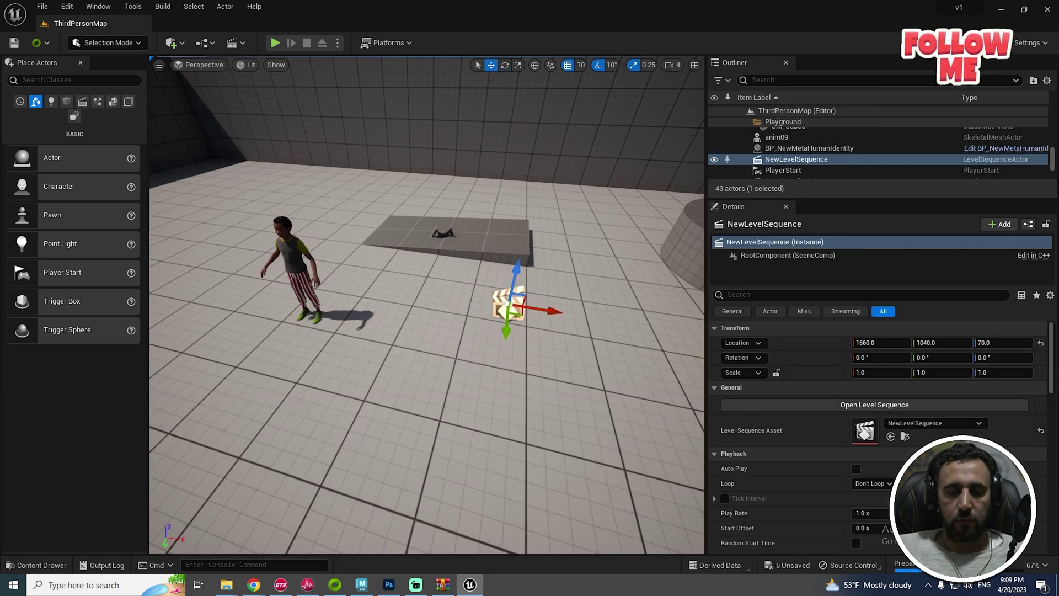
- Open the placed level sequence in Sequencer and add the BP_NewMetaHumanIdentity actor to it
click(559, 243)
click(513, 297)
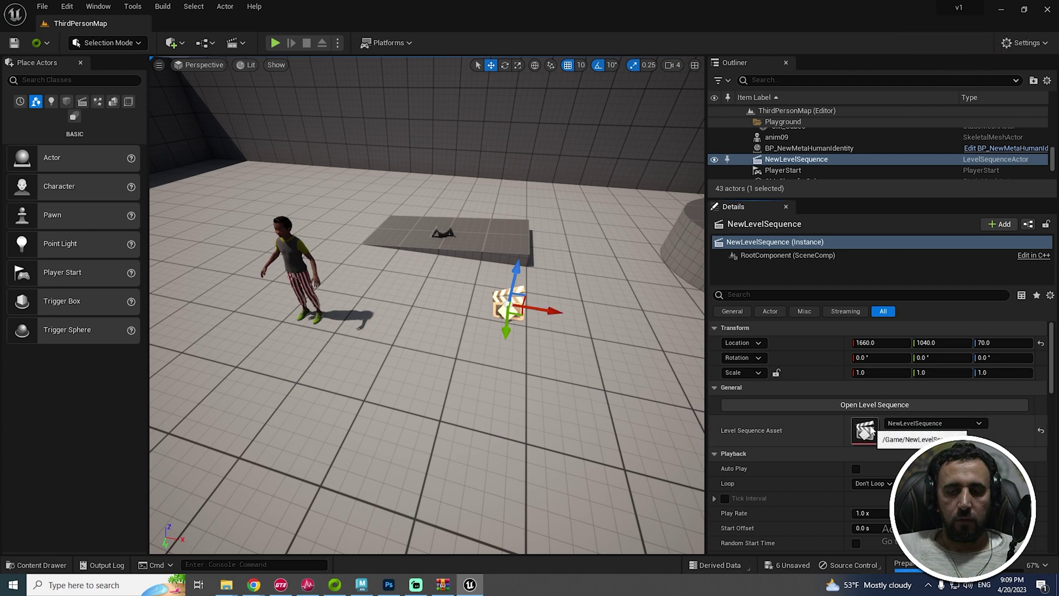
click(874, 404)
drag(428, 130, 557, 251)
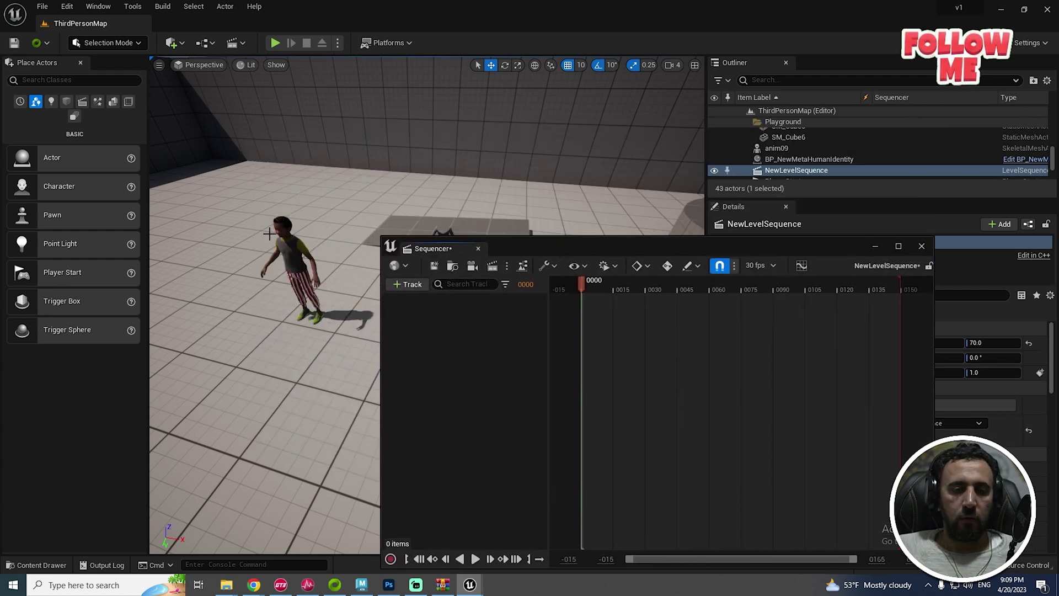
click(290, 247)
click(408, 284)
mouse_move(443, 301)
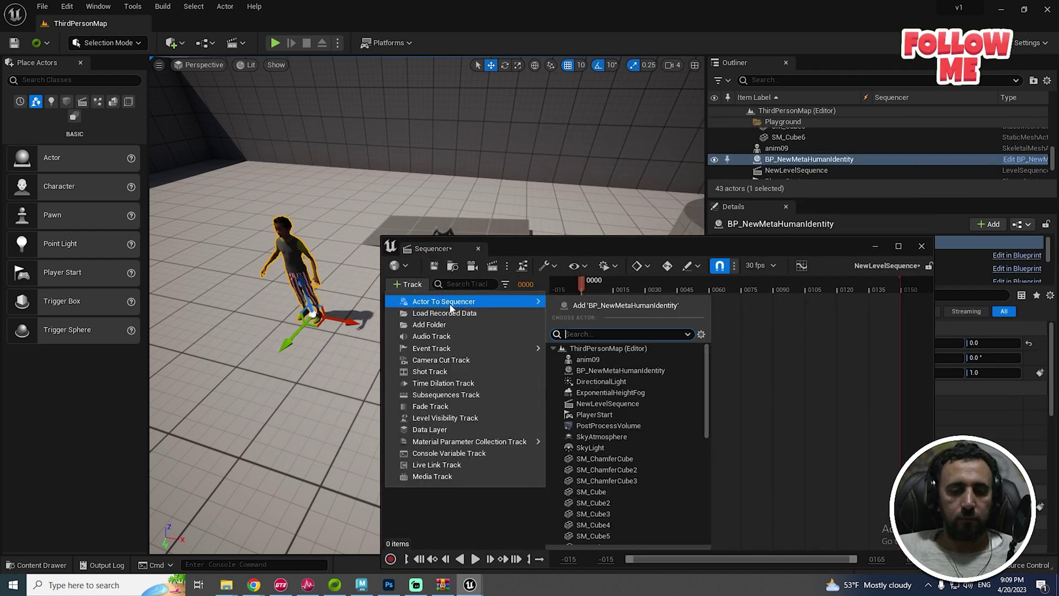
click(614, 307)
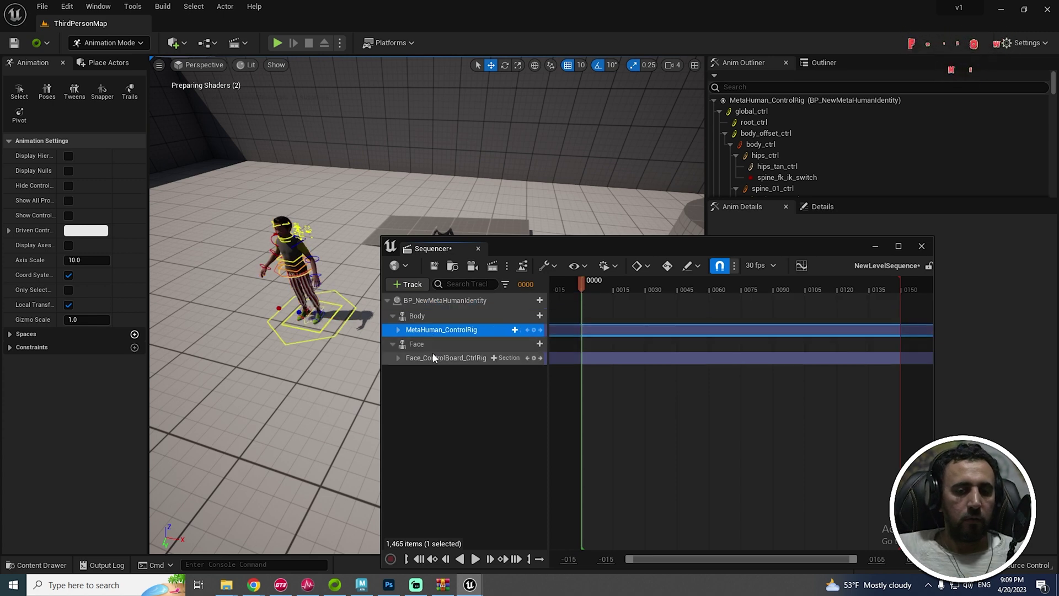
- Delete the MetaHuman_ControlRig and Face_ControlBoard_CtrlRig tracks, keeping only the Body and Face components in the sequence
key(Delete)
click(429, 349)
key(Delete)
click(418, 316)
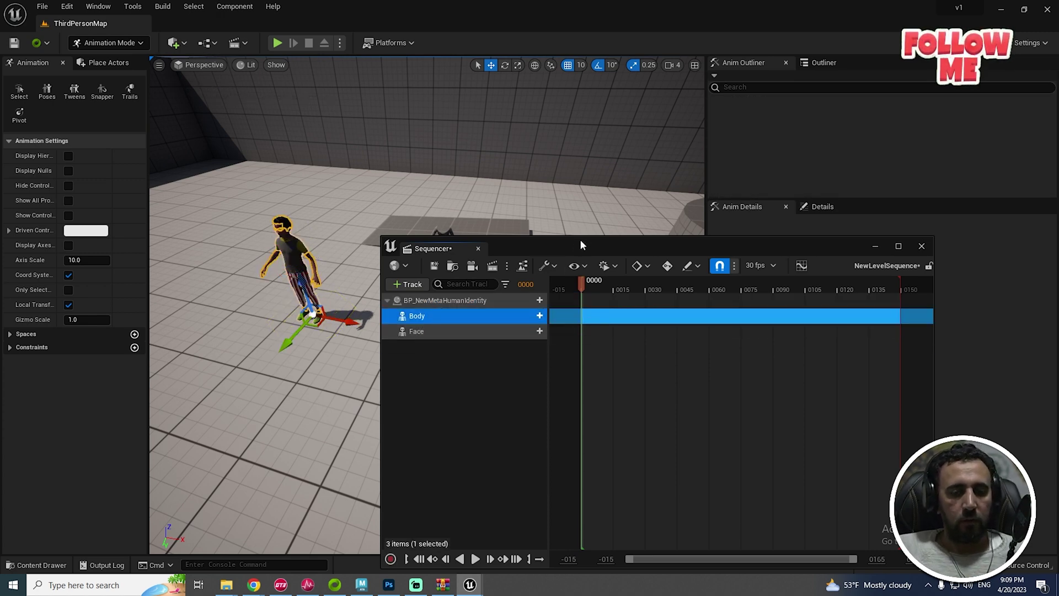
drag(580, 240, 722, 226)
click(323, 293)
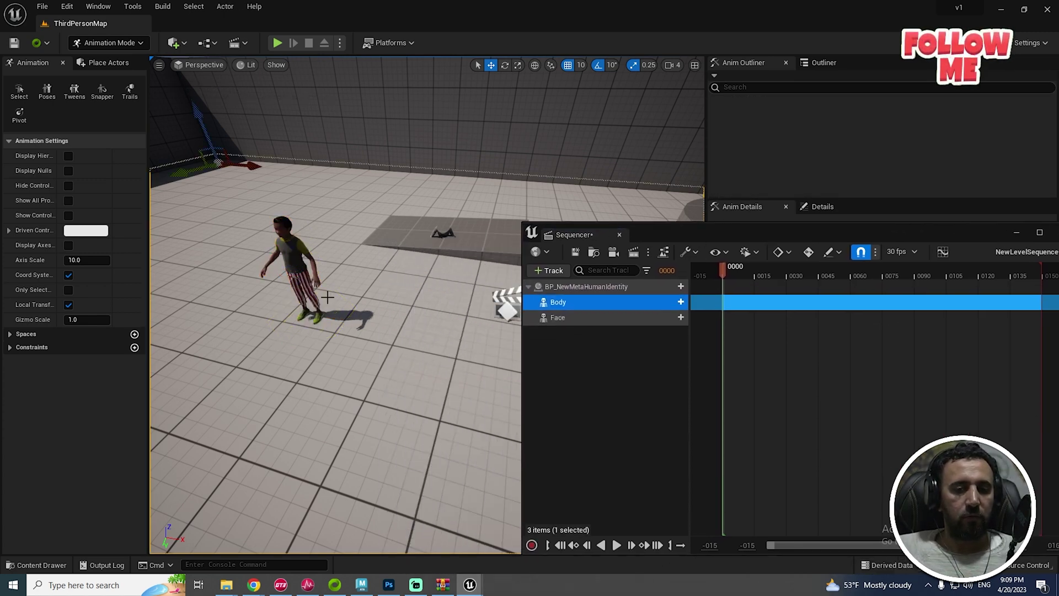
click(584, 302)
click(674, 302)
mouse_move(741, 150)
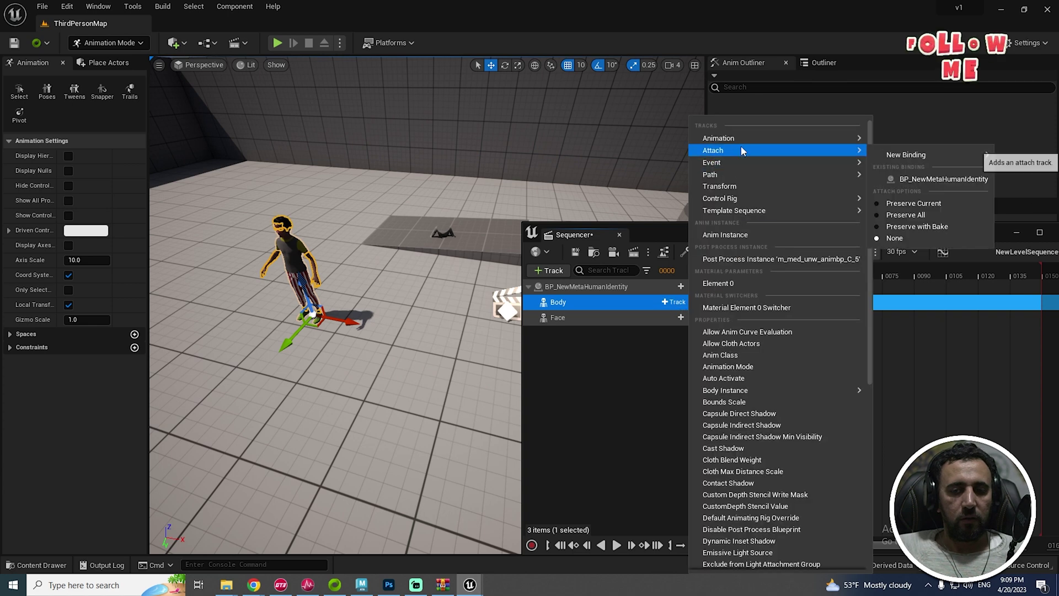
mouse_move(733, 210)
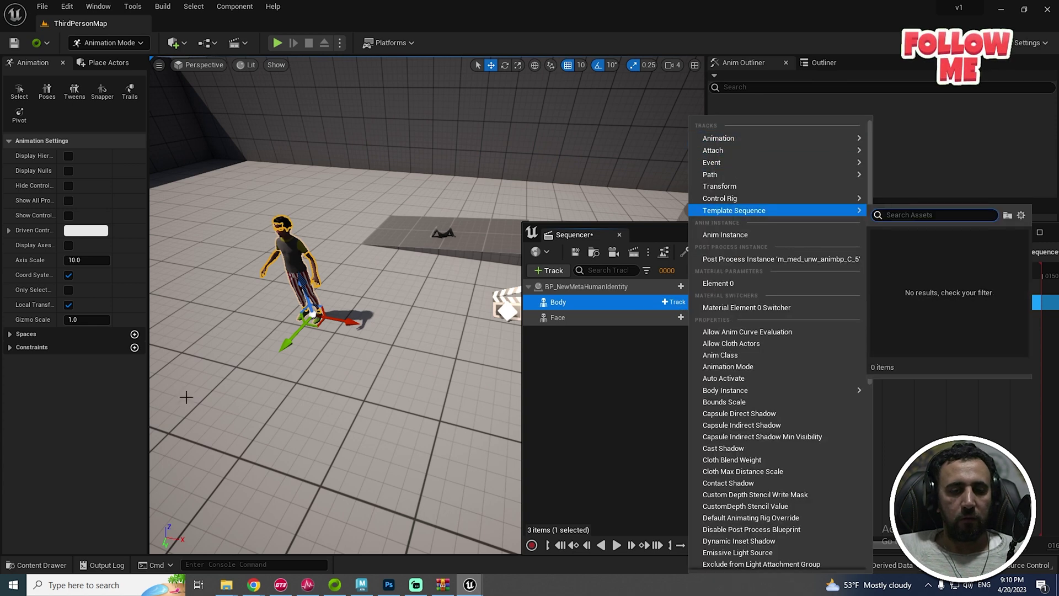
click(186, 397)
- Find the retargeted anim09 in the Content folder and add it as an animation track on the MetaHuman's Body
key(ctrl+space)
click(39, 461)
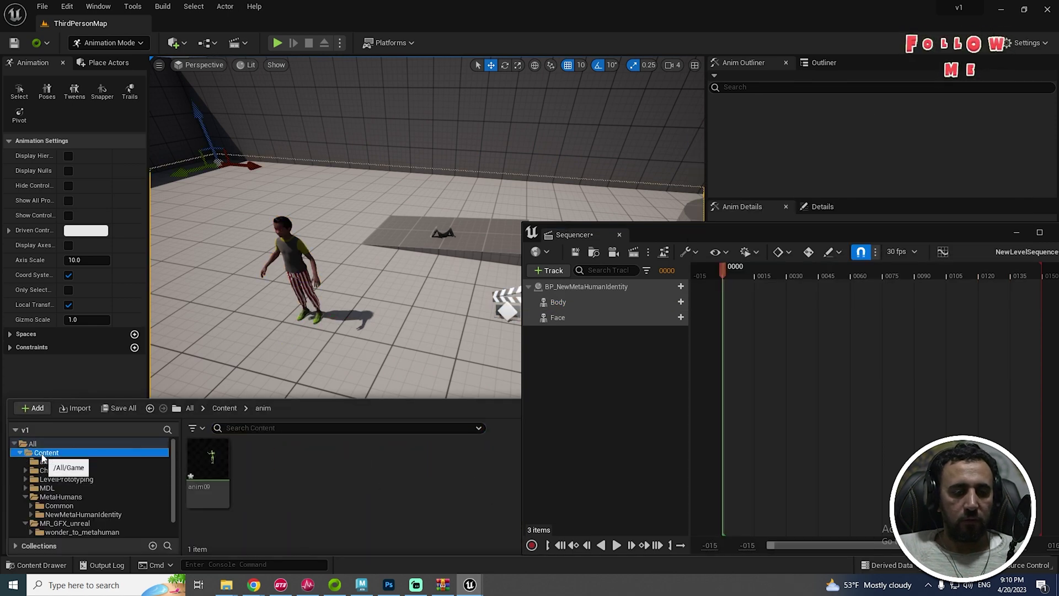
click(46, 452)
drag(737, 243, 949, 241)
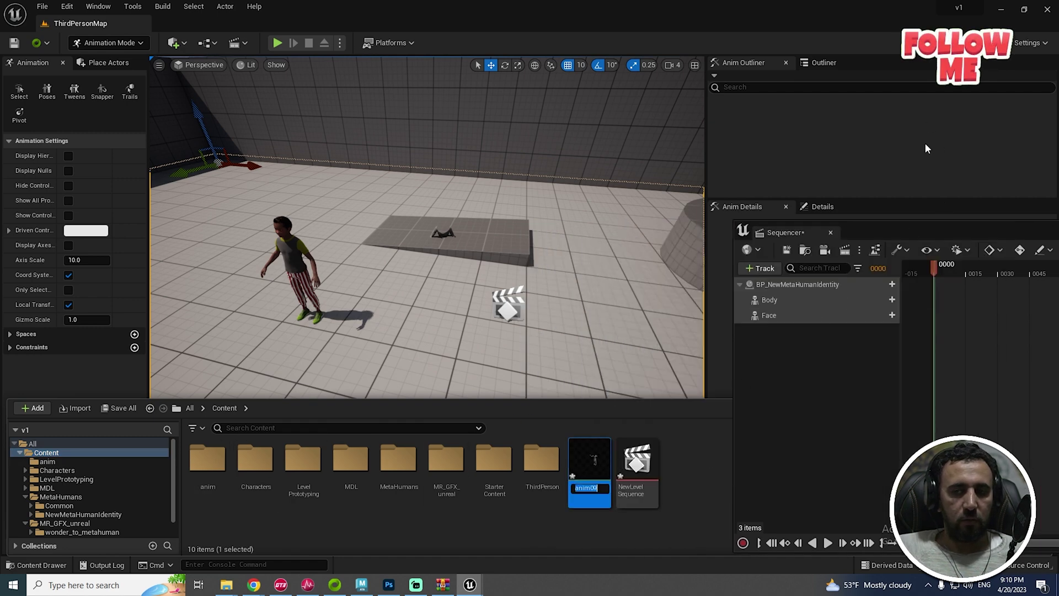
drag(967, 244, 495, 176)
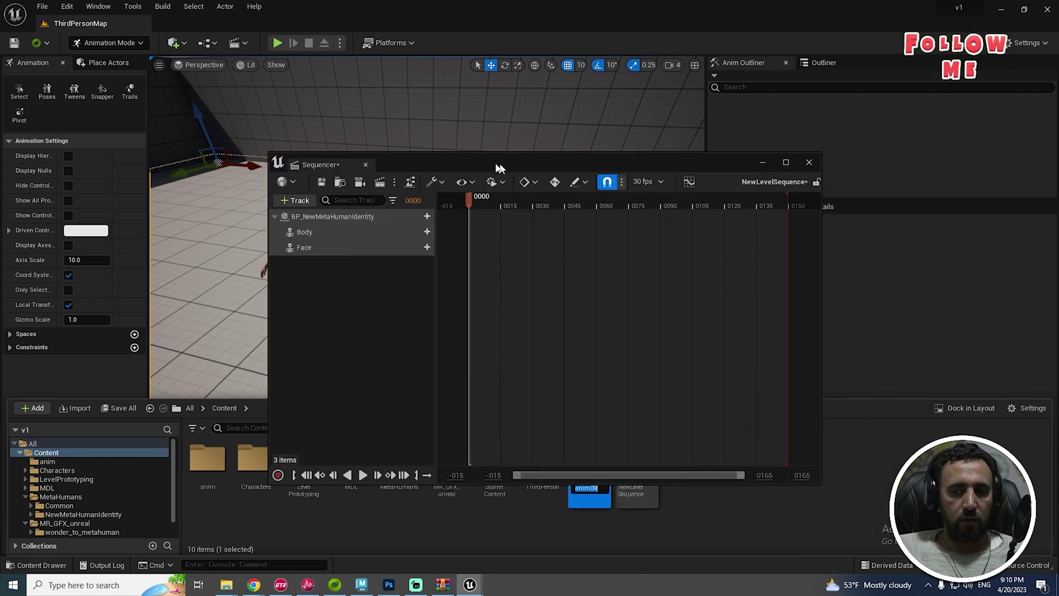
click(414, 231)
mouse_move(489, 138)
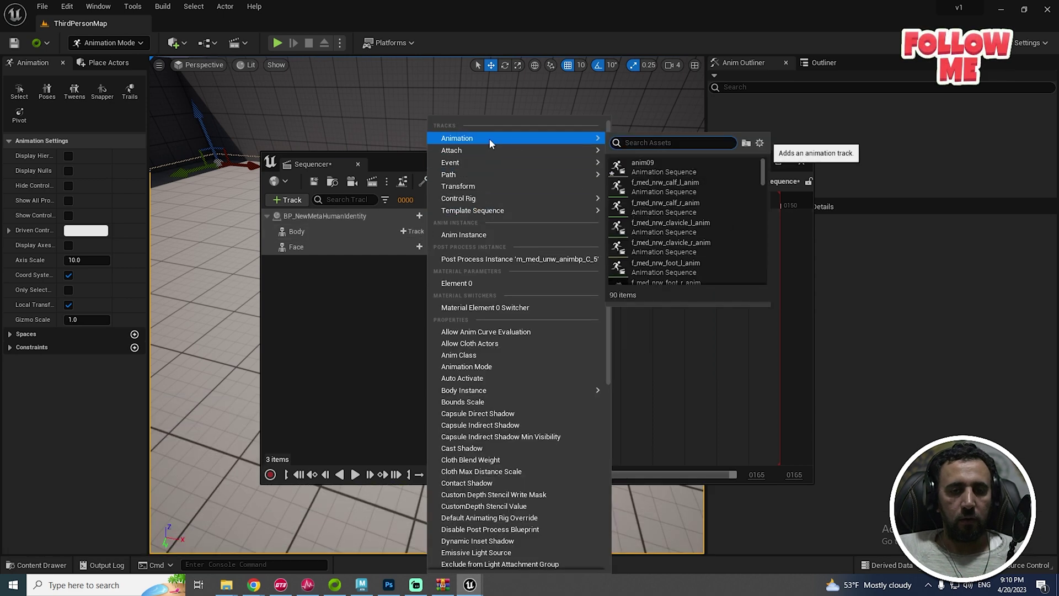
text(anim09)
click(635, 163)
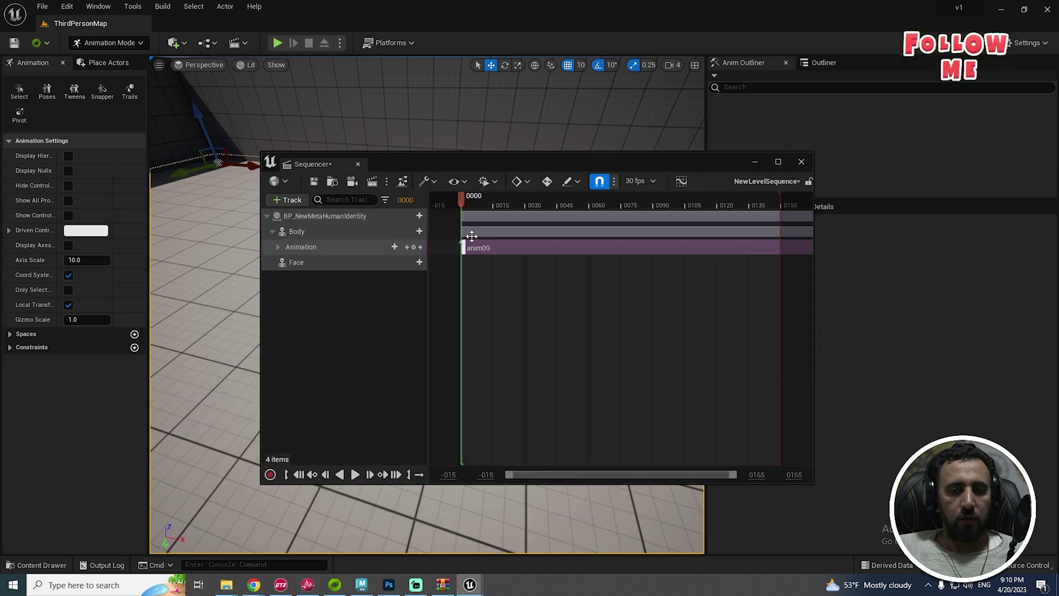
- Scrub through the sequence, then raise the MetaHuman actor and shift it across the floor, checking its placement at another frame
drag(504, 204, 773, 213)
click(401, 221)
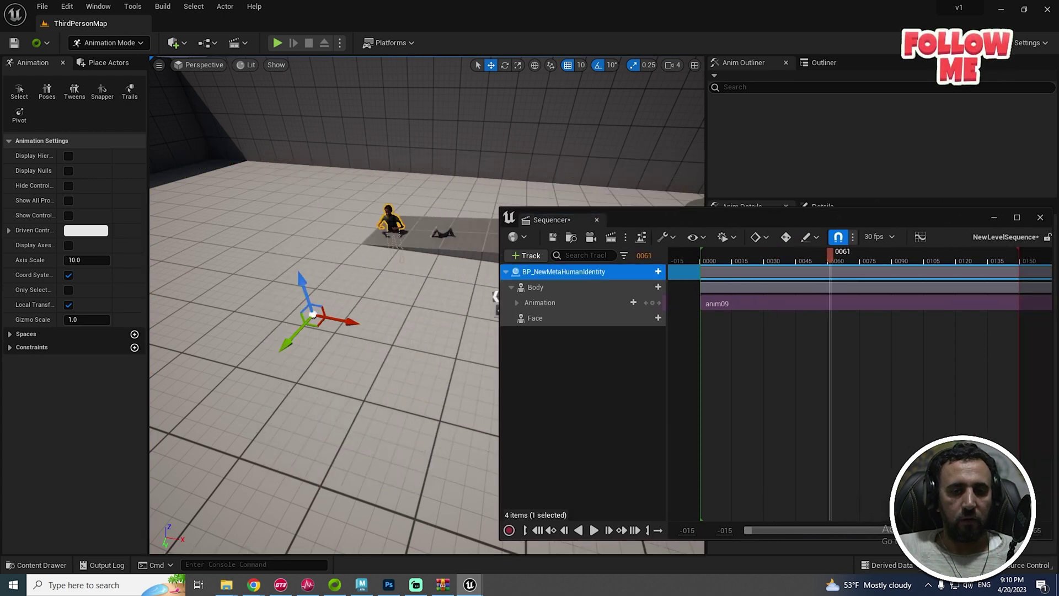
drag(300, 282, 285, 213)
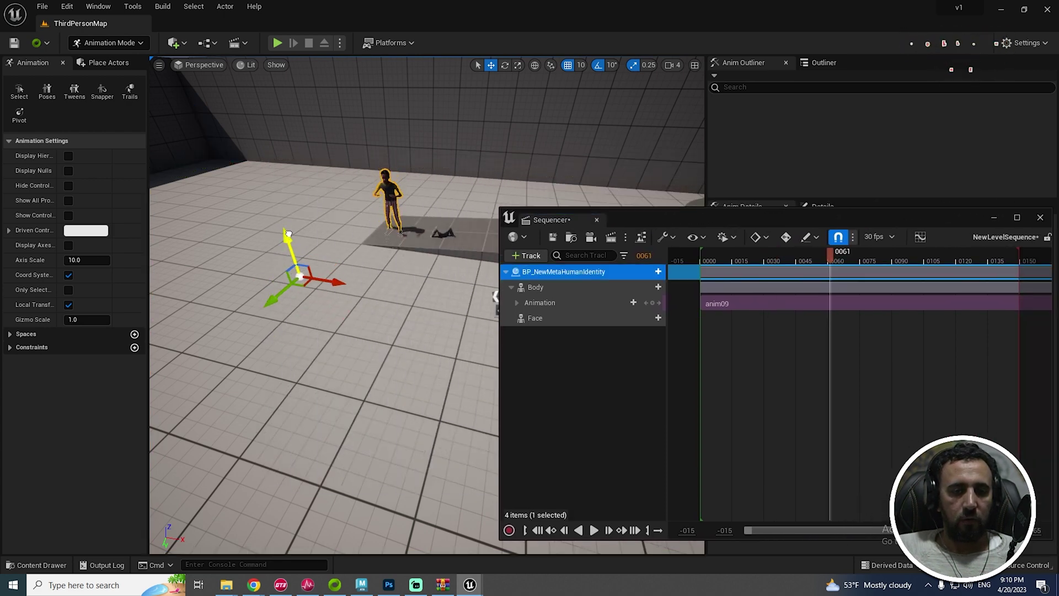
drag(277, 296, 148, 453)
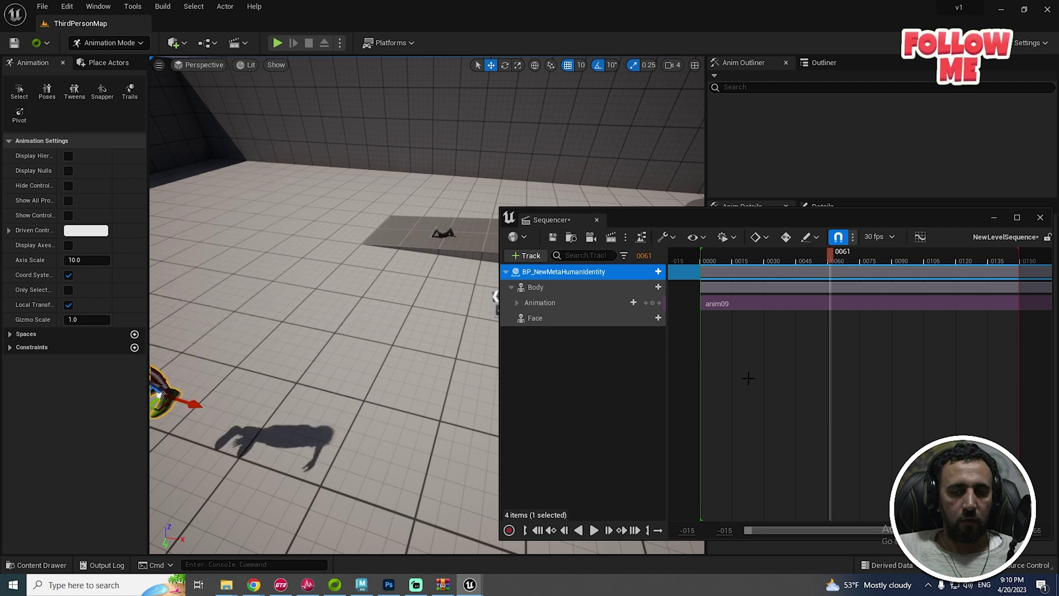
click(755, 261)
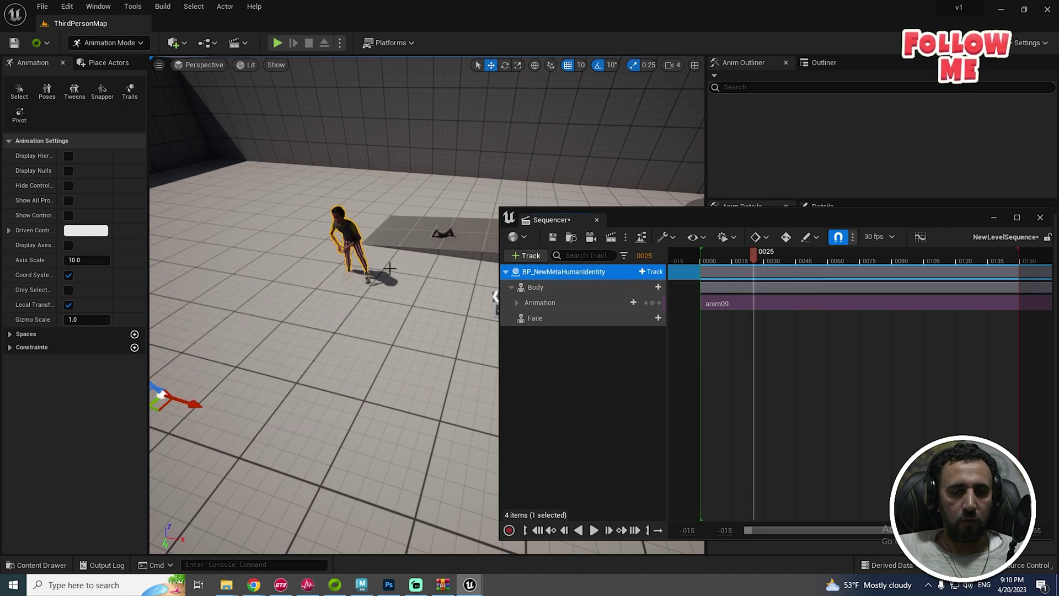
right_drag(342, 342, 309, 341)
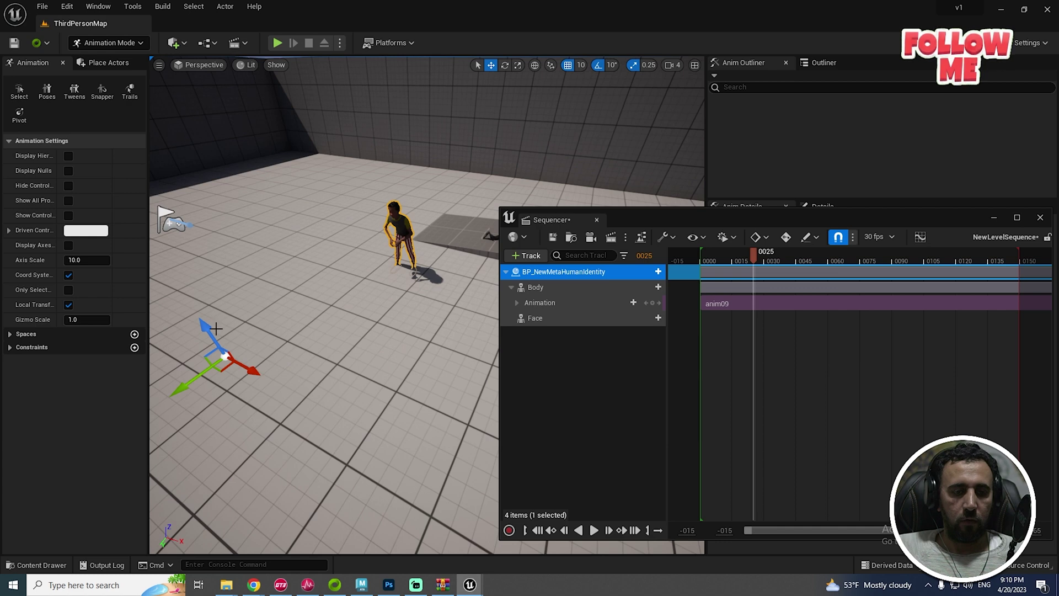
click(199, 318)
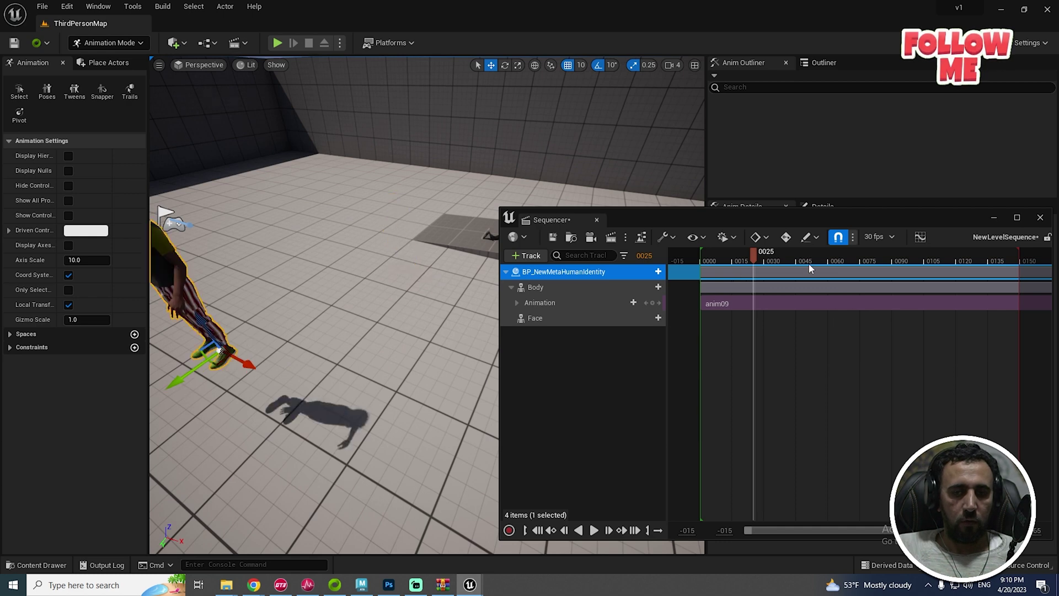
- Play the sequence on the MetaHuman, then enlarge the Sequencer window and extend the sequence's playback end to frame 1732
key(space)
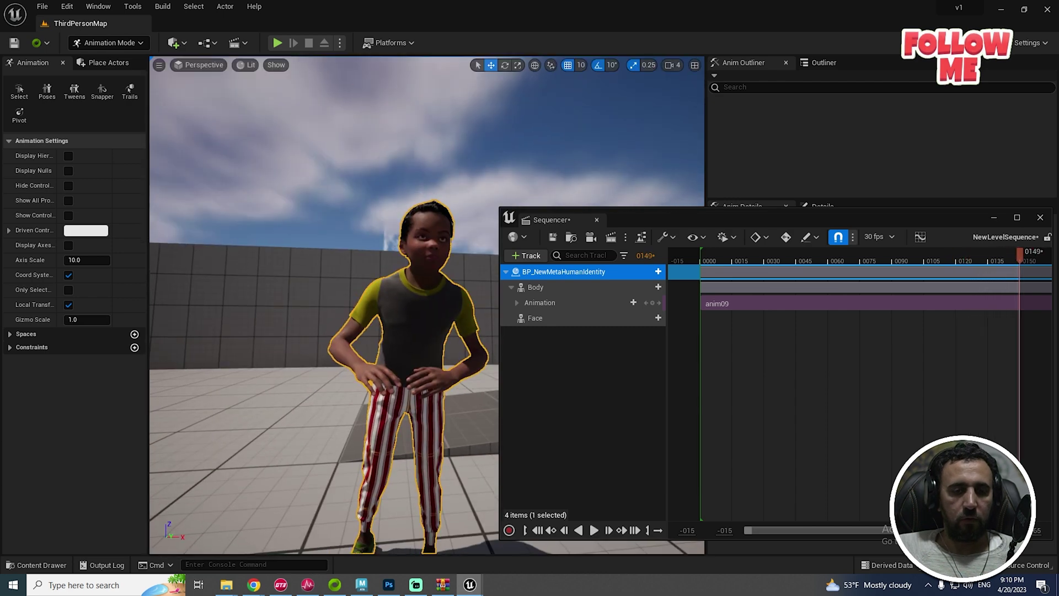
right_drag(386, 287, 395, 290)
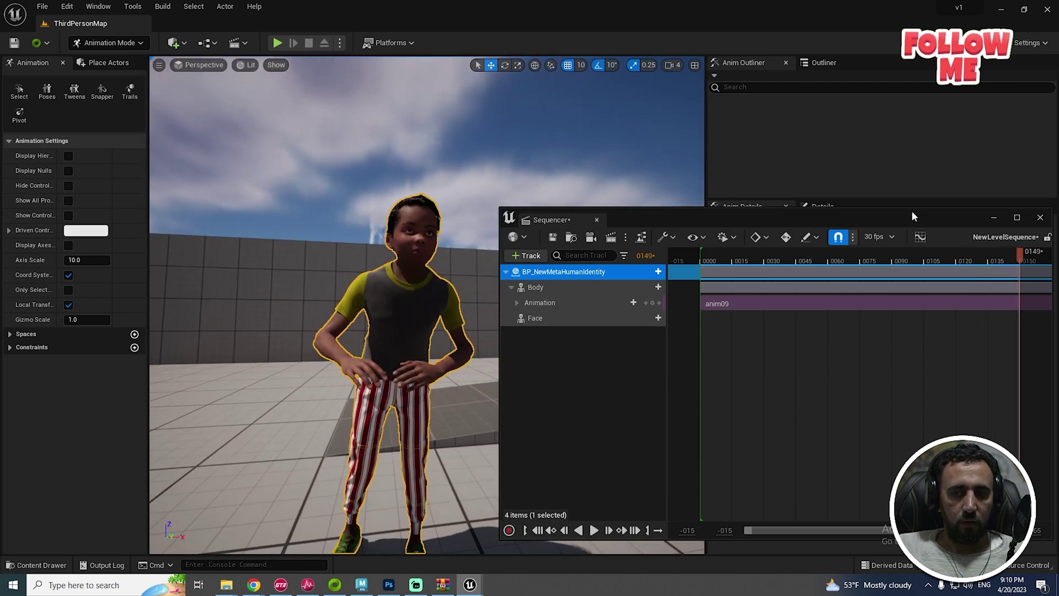
drag(912, 215, 710, 220)
double_click(710, 220)
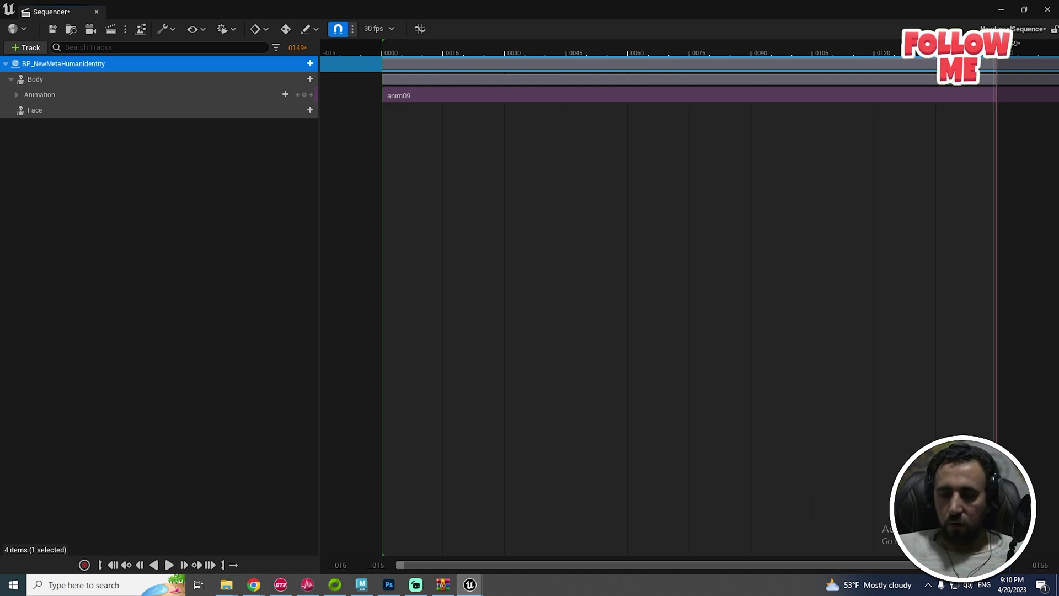
ctrl+scroll(721, 364, up, 4)
ctrl+scroll(717, 361, down, 14)
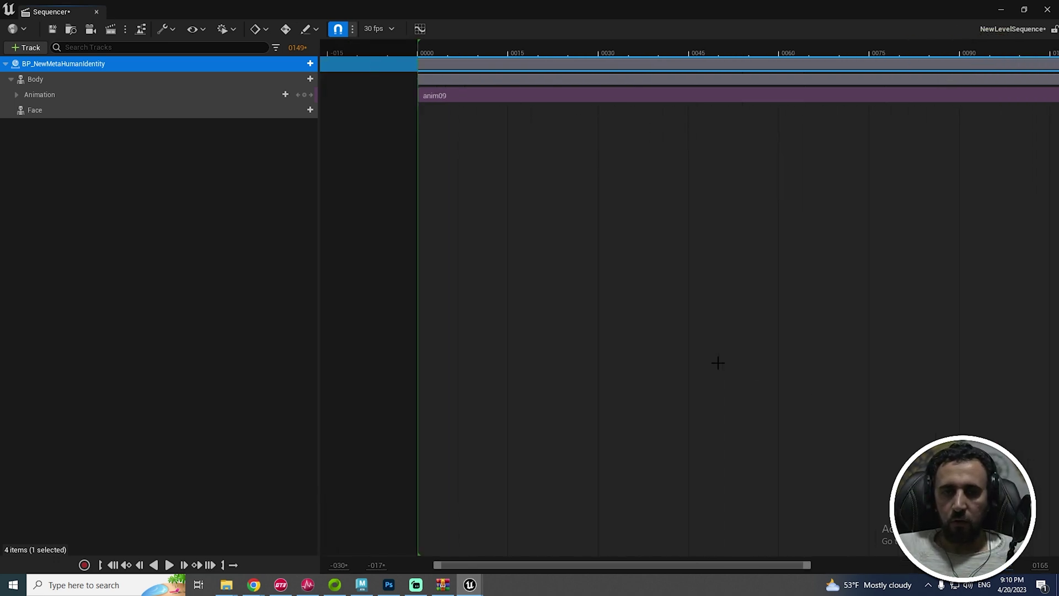
ctrl+scroll(715, 355, down, 5)
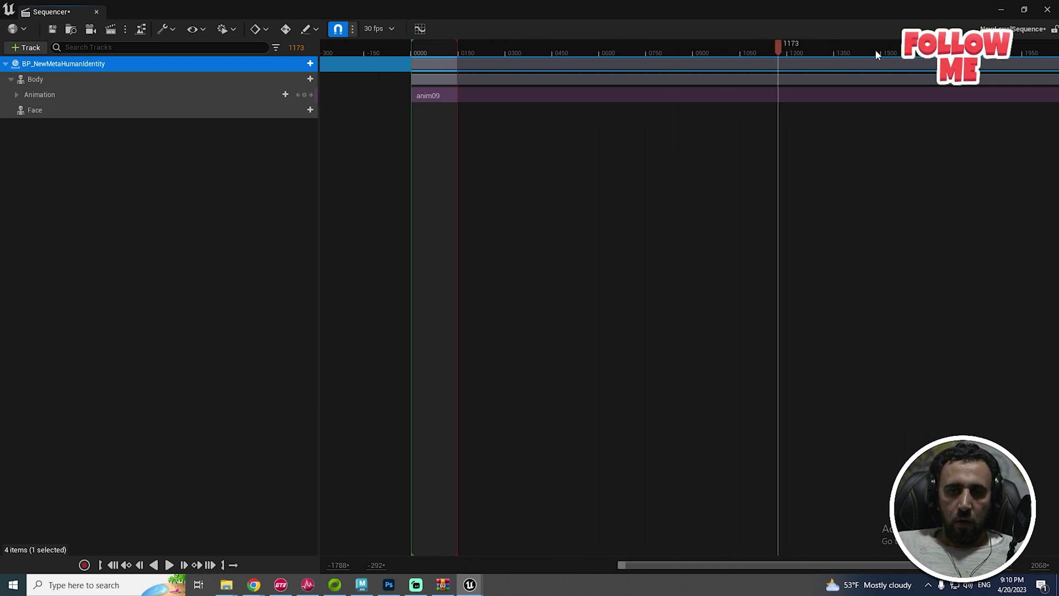
click(954, 53)
key(])
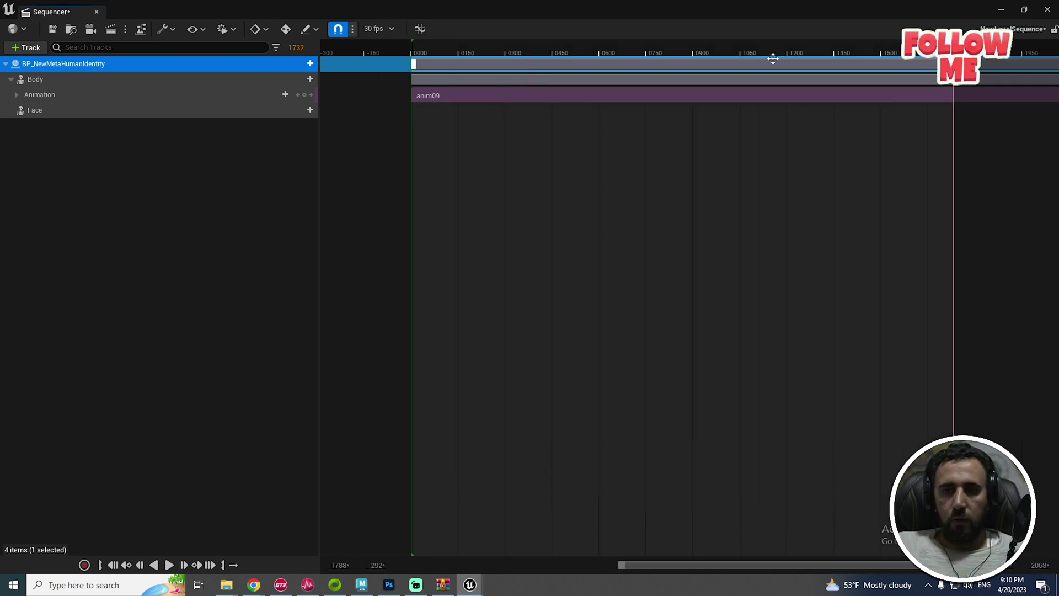
- Restore the Sequencer window to its smaller size and move it aside to uncover the viewport
double_click(800, 12)
drag(644, 220, 943, 367)
click(764, 405)
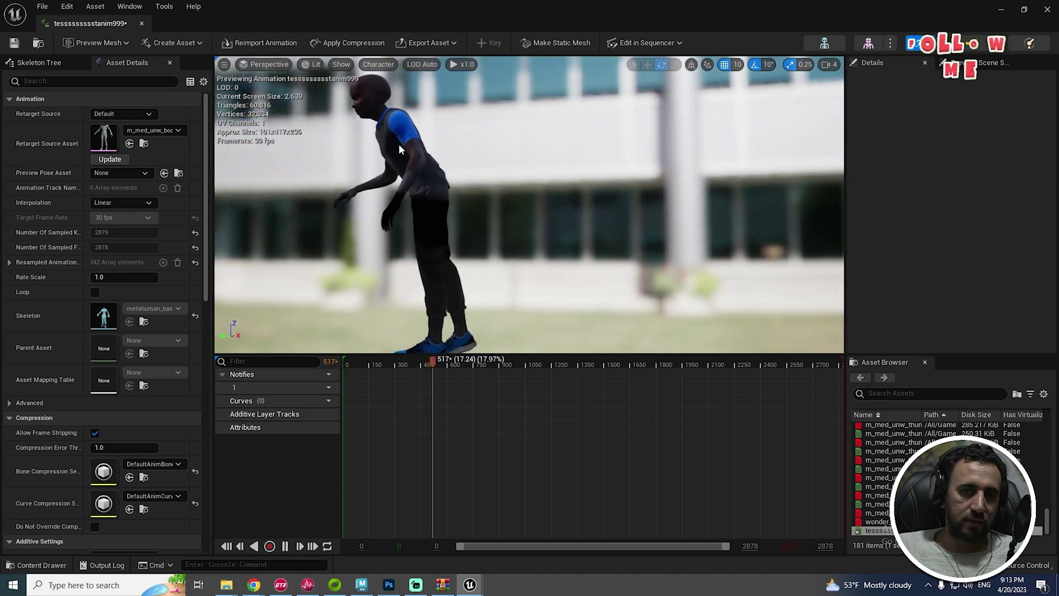
- Close the animation preview and open the rtg_wonder_to_metahuman IK Retargeter from the MR_GFX_unreal/wonder_to_metahuman/rtg folder
click(1046, 10)
click(37, 565)
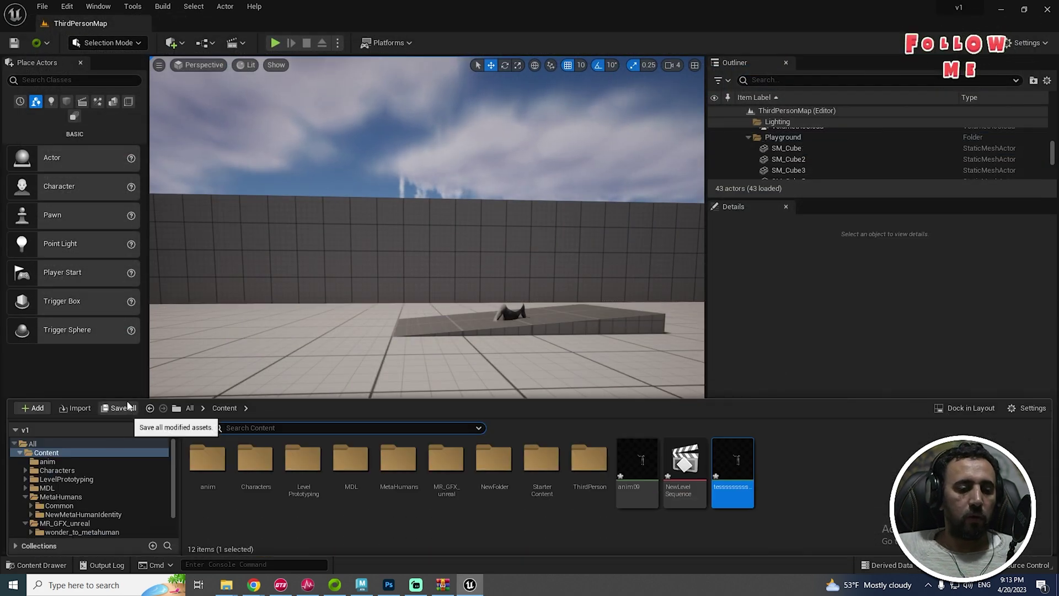
drag(127, 397, 127, 319)
click(66, 451)
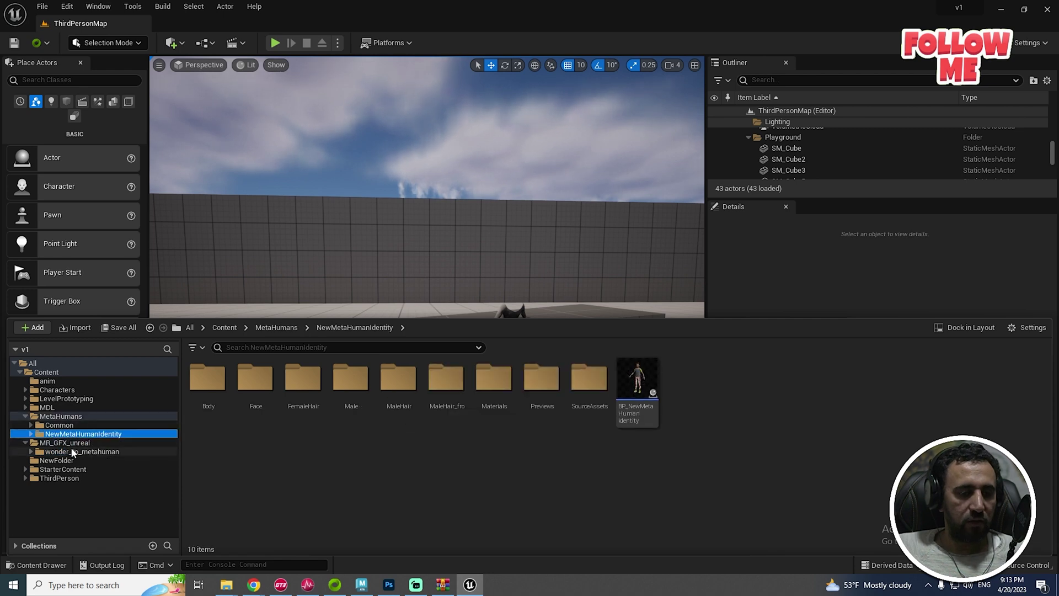
click(61, 442)
click(42, 452)
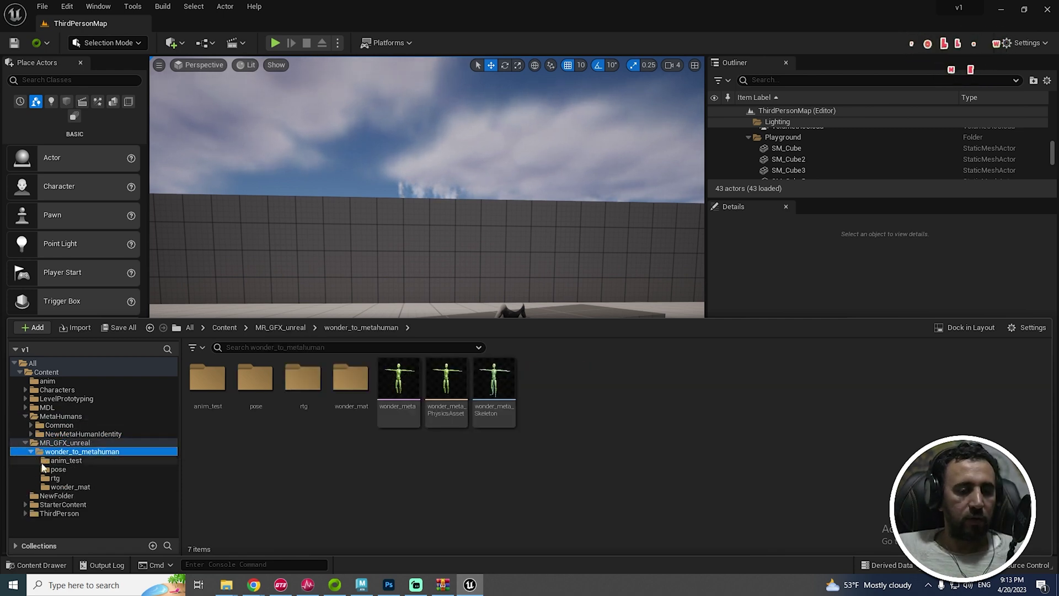
click(55, 478)
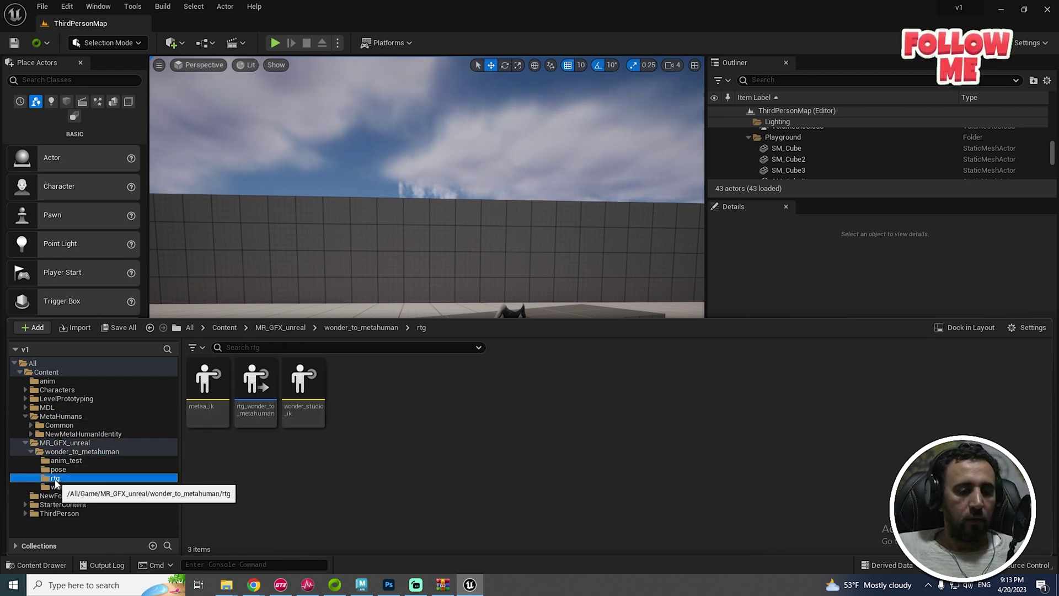
double_click(256, 384)
- Preview the talk_test animation on the source and target meshes in the retargeter
right_drag(495, 253, 565, 278)
key(w)
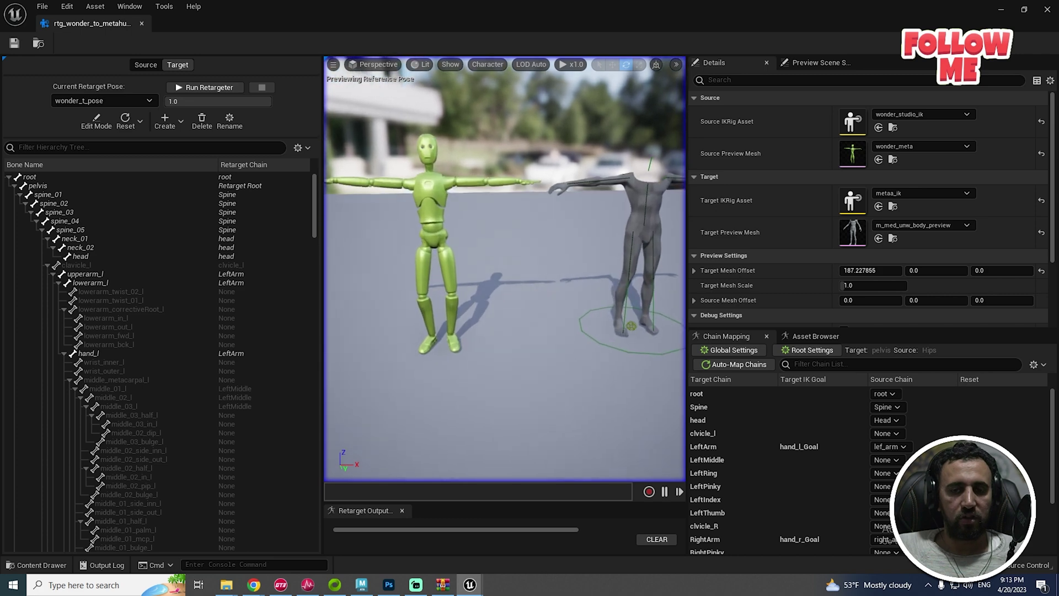
click(816, 336)
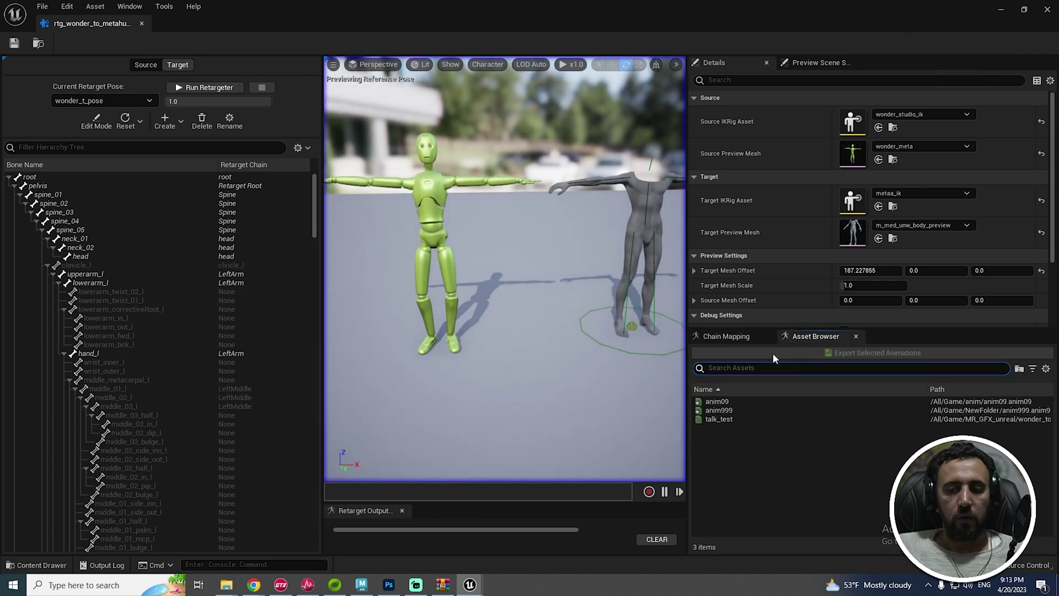
click(726, 419)
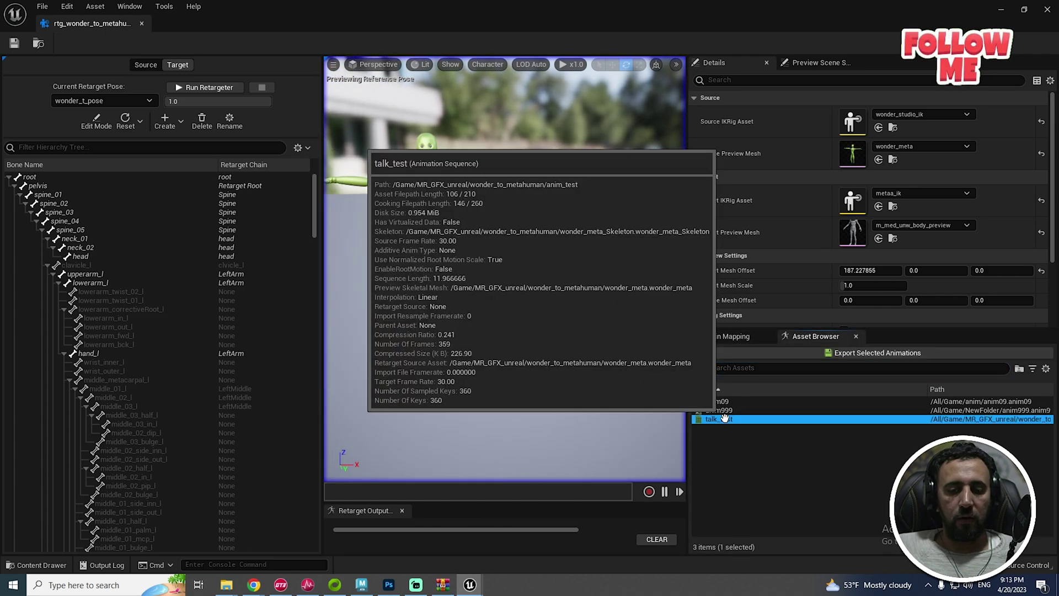
double_click(724, 419)
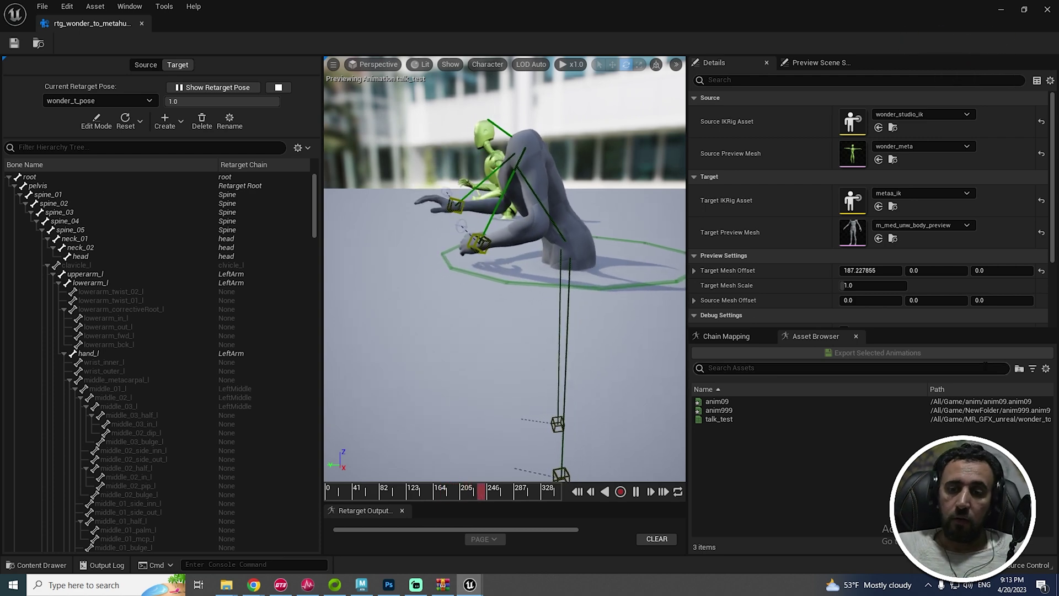
- Set the Spine chain's FK Rotation Alpha to 0.312 while previewing anim09, and save the retargeter
click(726, 336)
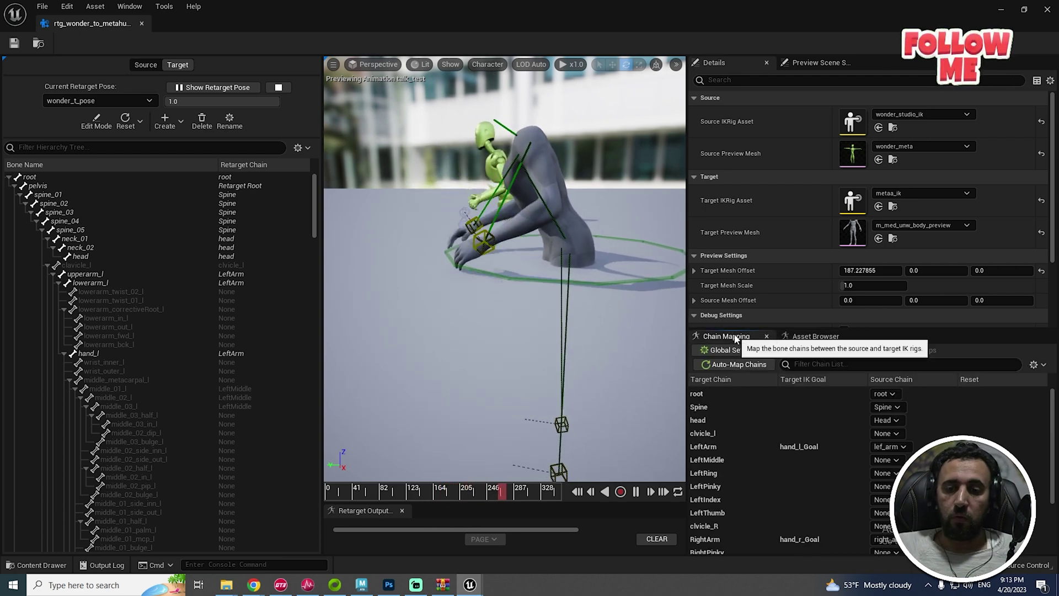
click(714, 406)
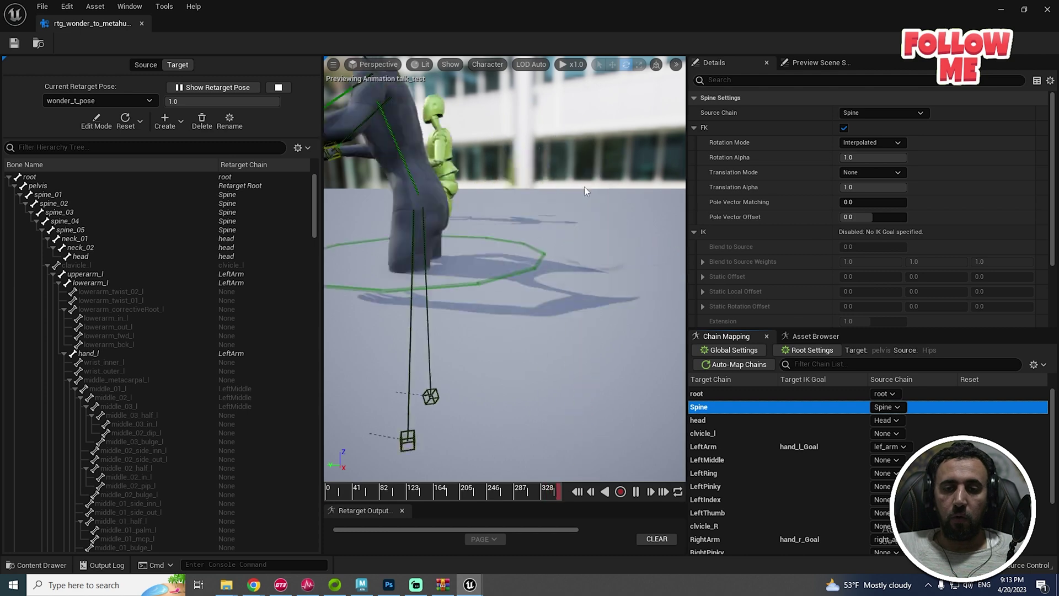
mouse_move(590, 244)
right_down()
mouse_move(612, 246)
mouse_move(580, 242)
right_up()
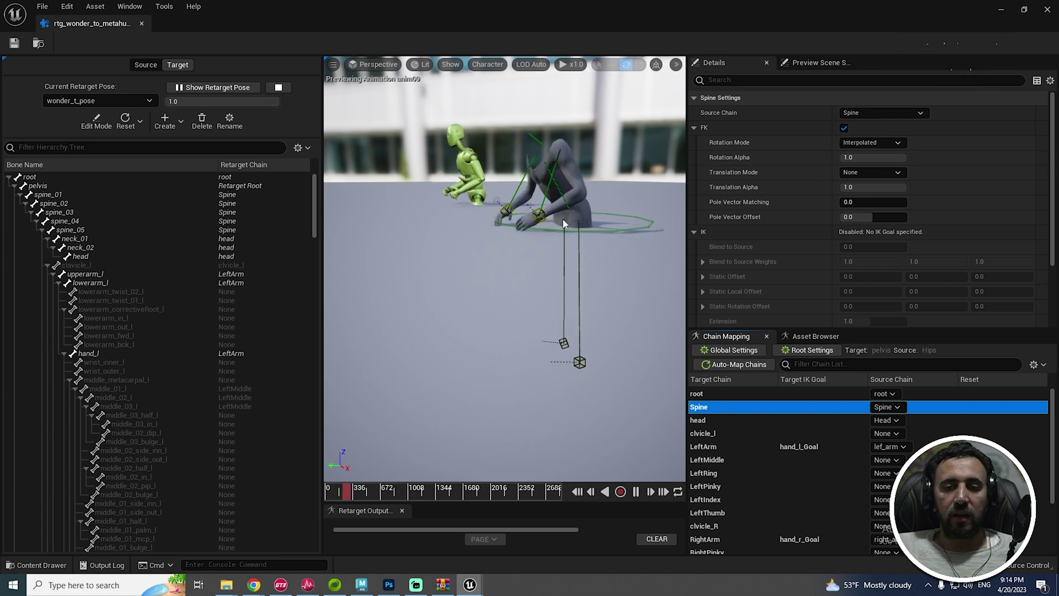
mouse_move(563, 224)
right_down()
mouse_move(625, 226)
mouse_move(557, 223)
right_up()
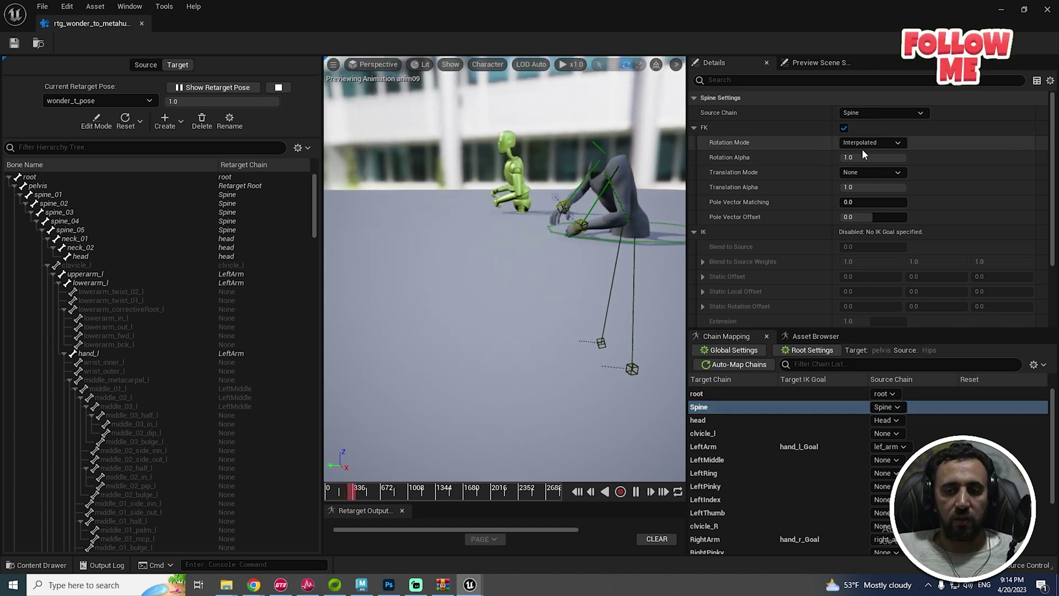
mouse_move(863, 157)
mouse_down()
mouse_move(819, 157)
mouse_move(861, 157)
mouse_up()
mouse_move(585, 237)
alt+mouse_down()
mouse_move(524, 240)
mouse_move(587, 237)
alt+mouse_up()
mouse_move(863, 157)
mouse_down()
mouse_move(852, 157)
mouse_move(861, 157)
mouse_up()
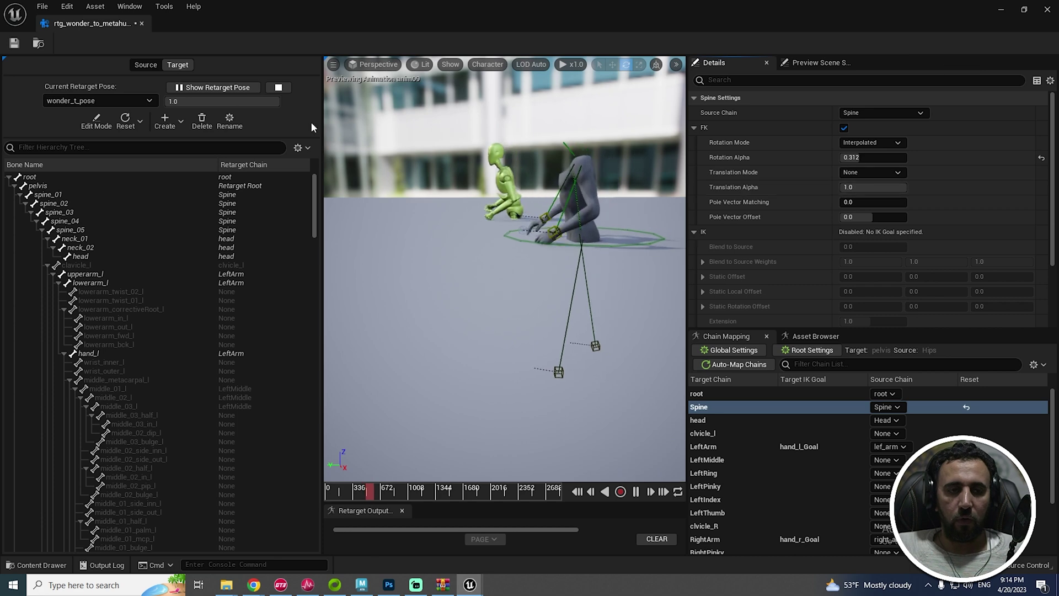
click(14, 43)
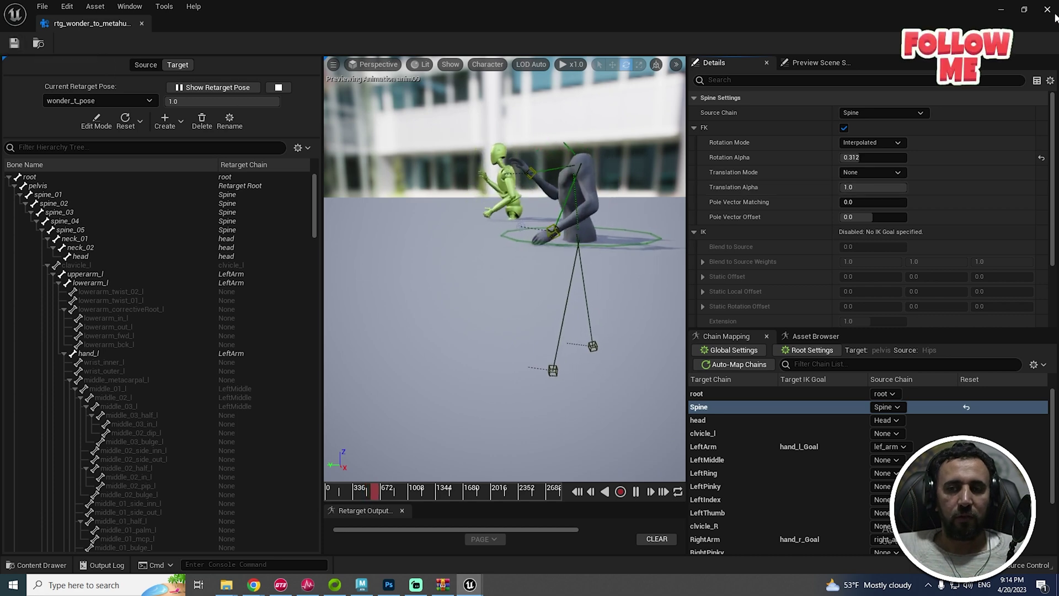
- Export the retargeted anim09 to the Content folder with the prefix dfsdfsdf, then close the retargeter and the Content Browser window
click(812, 337)
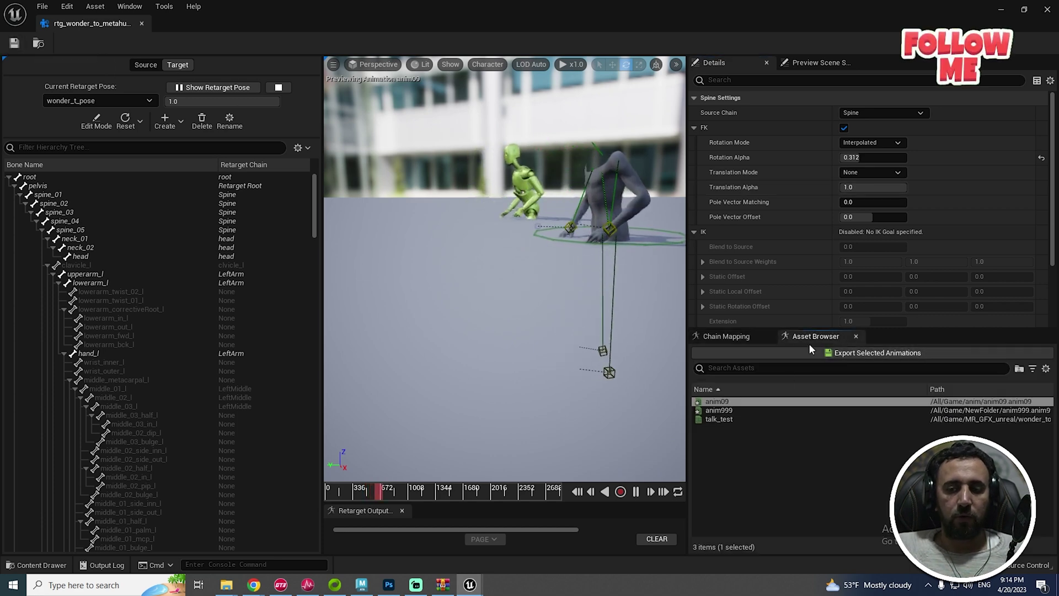
click(877, 355)
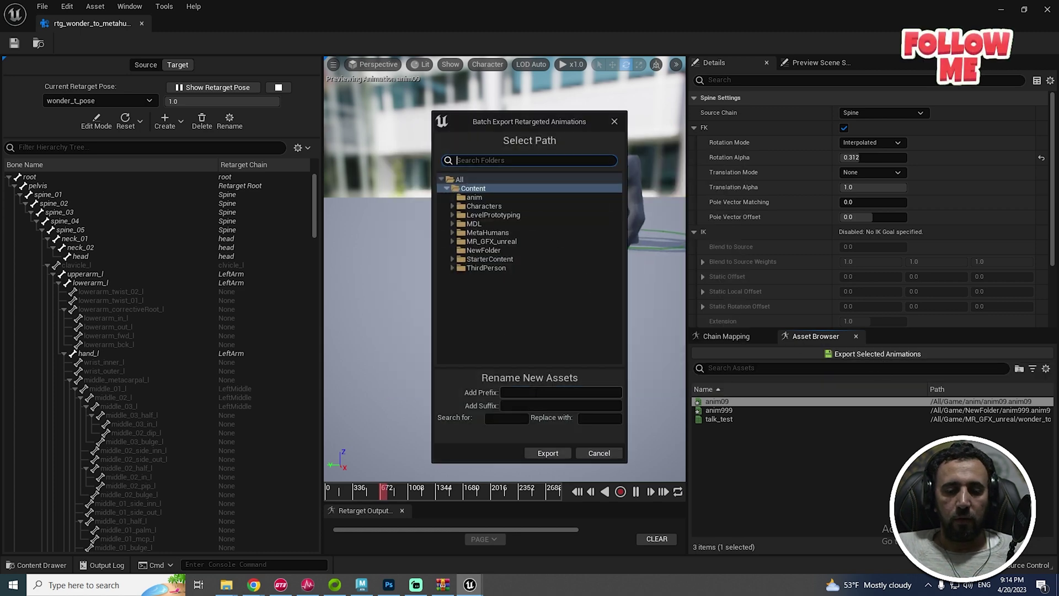
click(534, 392)
text(dfsdfsdf)
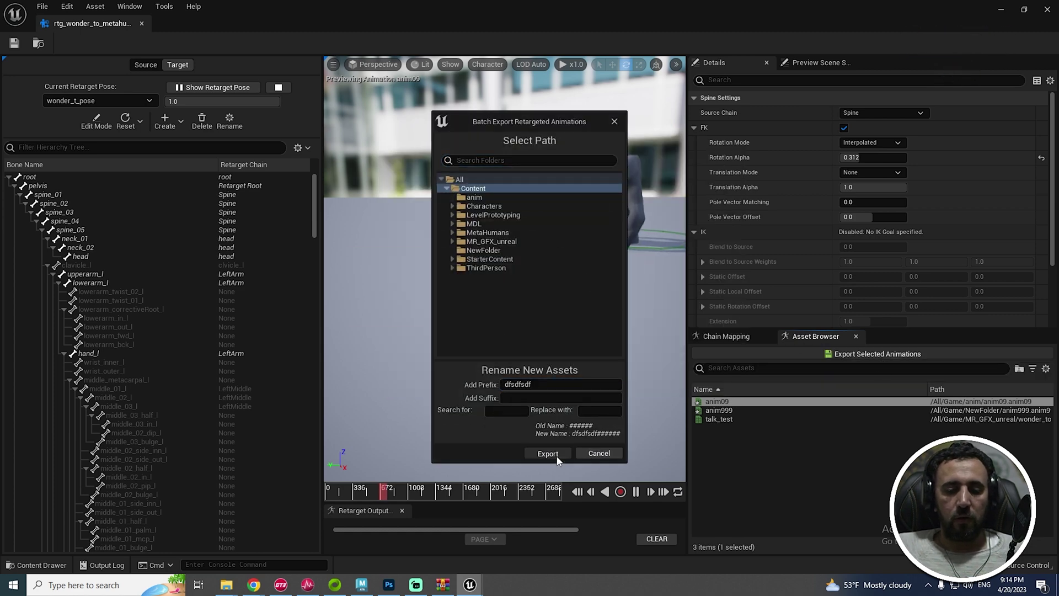
click(555, 456)
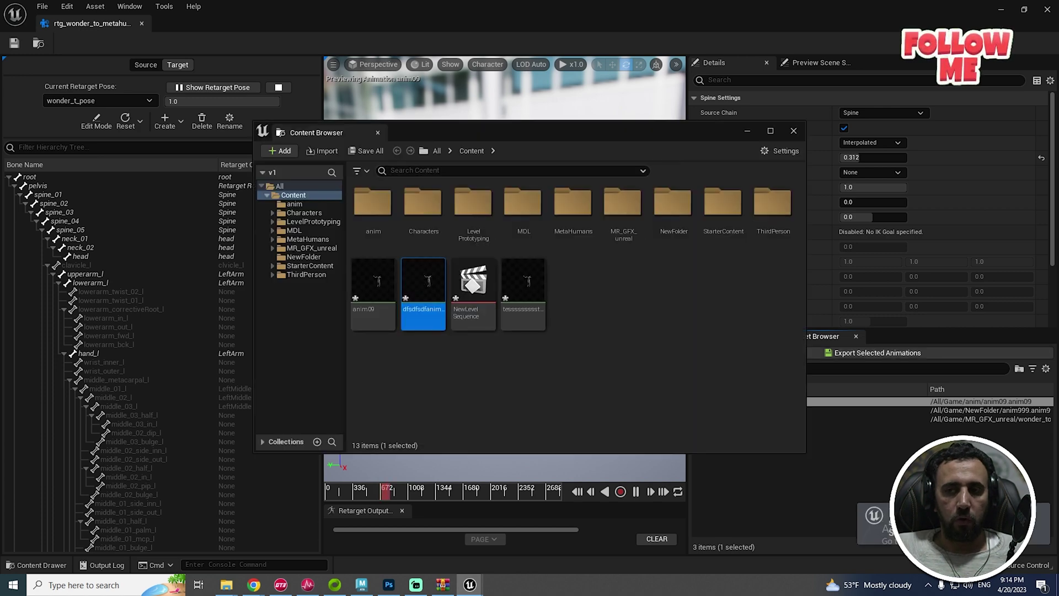
click(1048, 10)
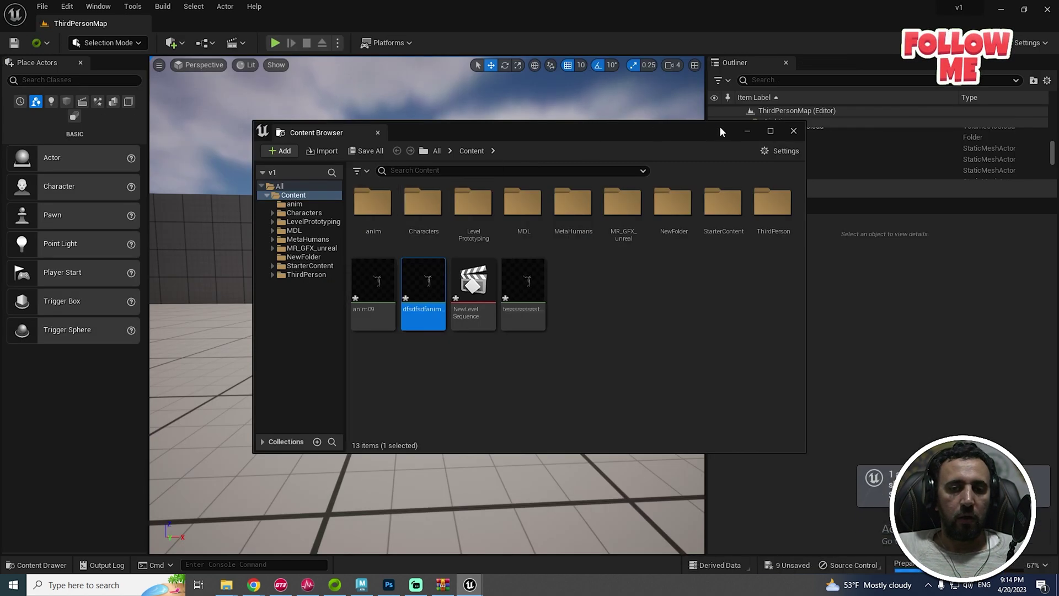
click(799, 132)
- Duplicate and retarget anim09 from the anim folder using rtg_wonder_to_metahuman, with a prefix of repeated letter i
key(ctrl+space)
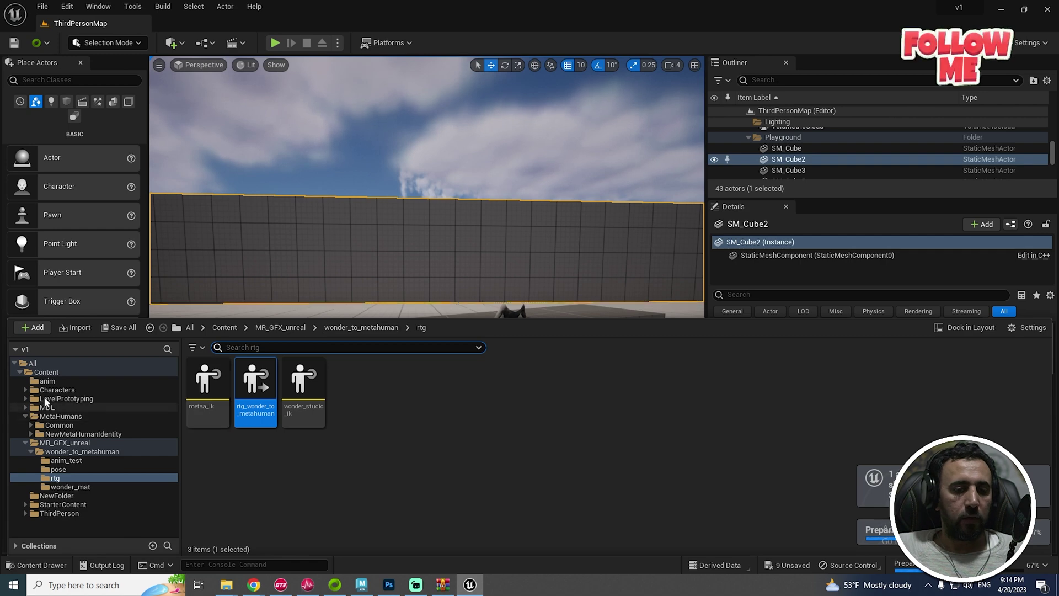
click(47, 381)
right_click(207, 381)
mouse_move(299, 199)
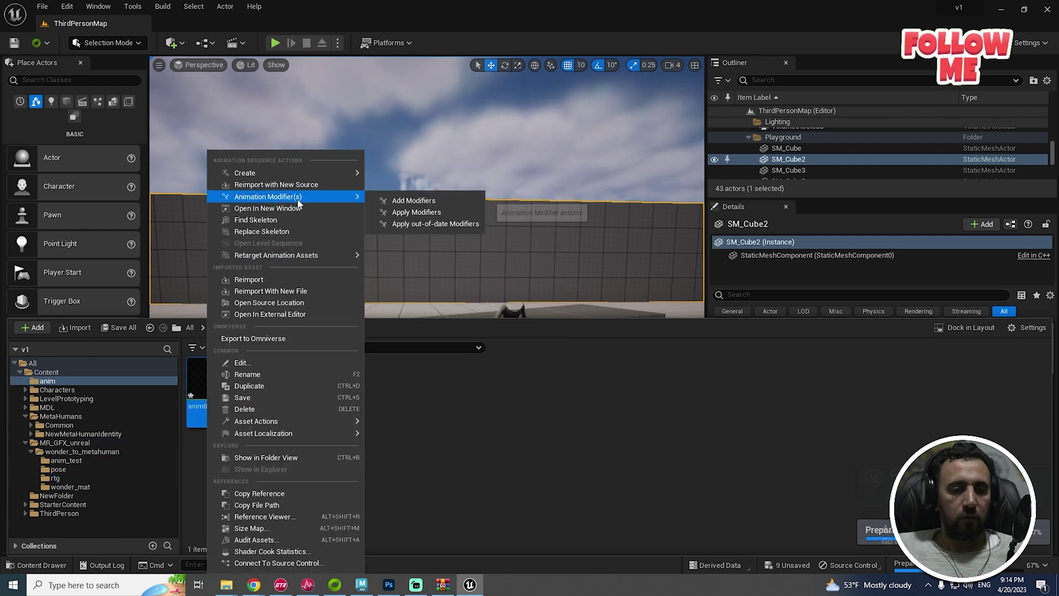
mouse_move(309, 255)
click(469, 268)
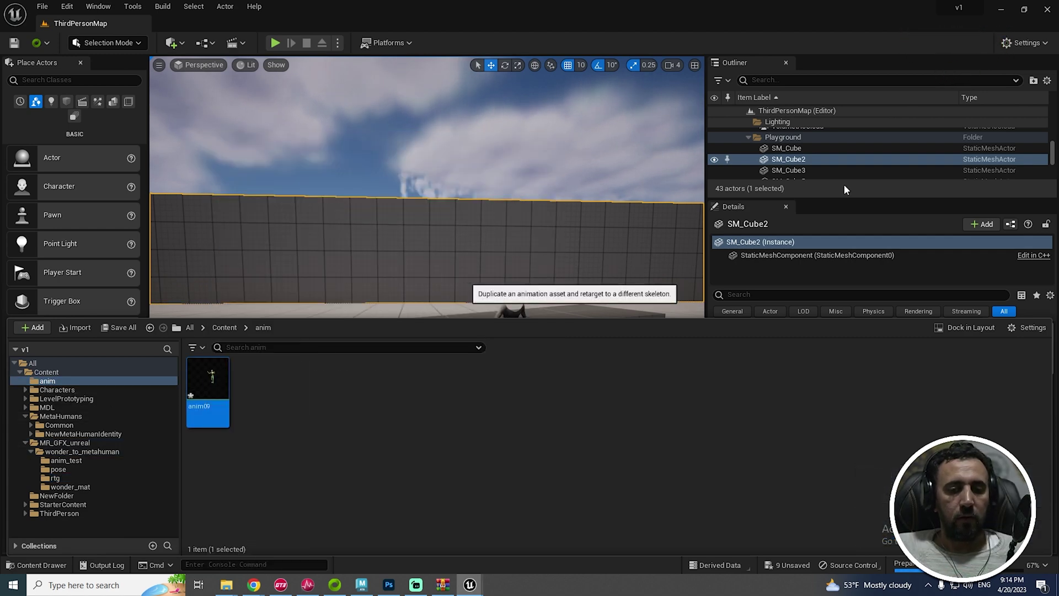
click(722, 213)
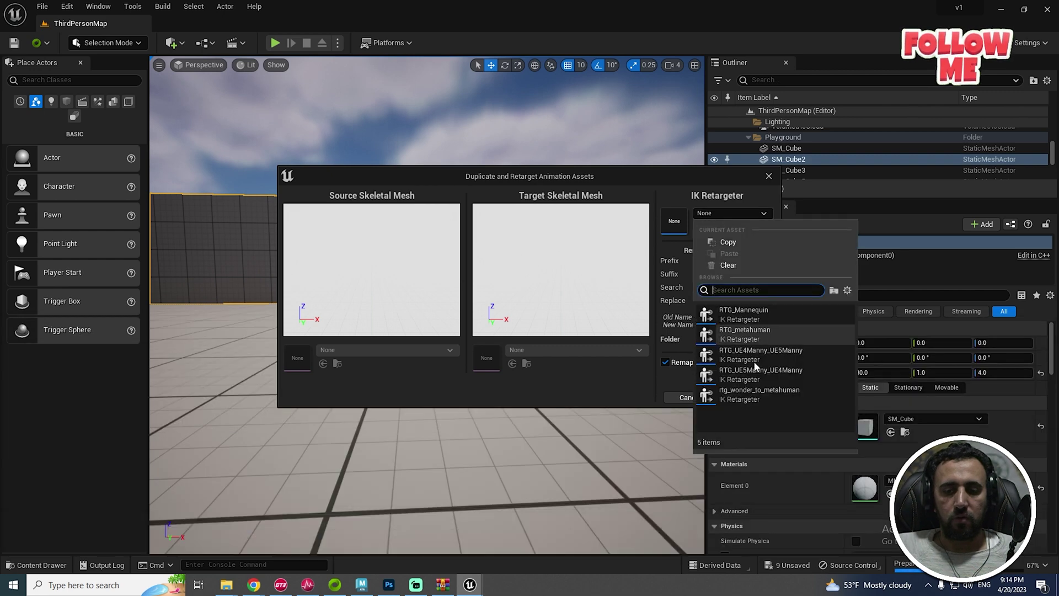
click(759, 393)
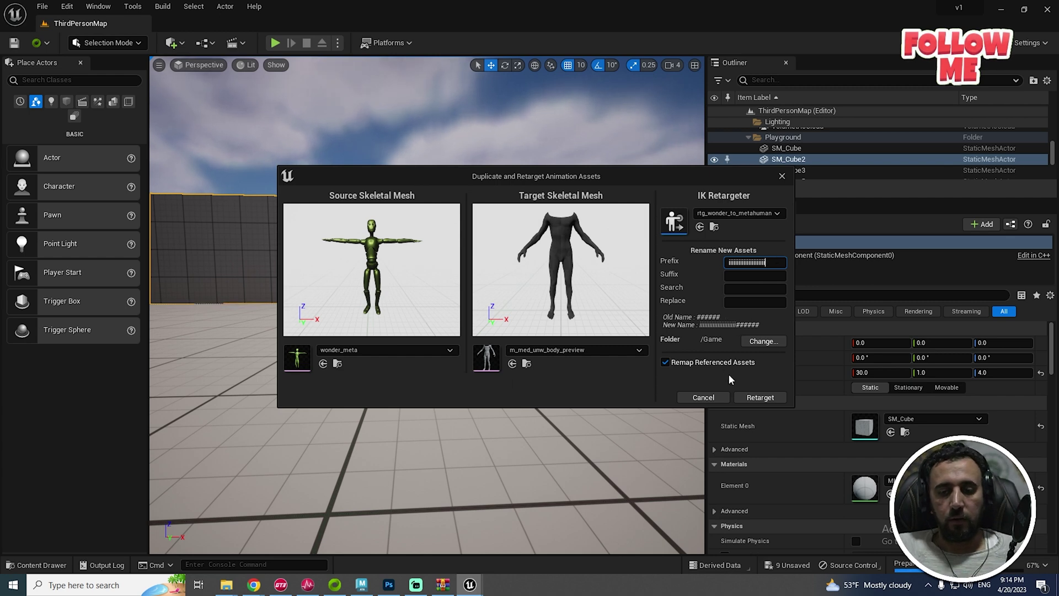
click(759, 397)
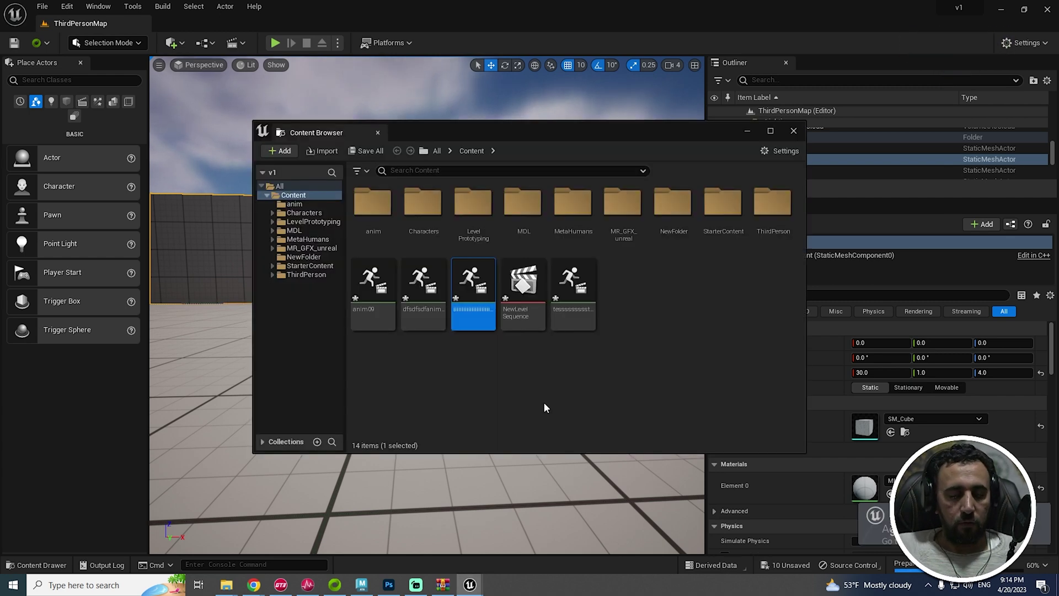
- Open the newly retargeted i-prefixed anim09 and inspect the spine motion on the preview character, then close it
double_click(468, 277)
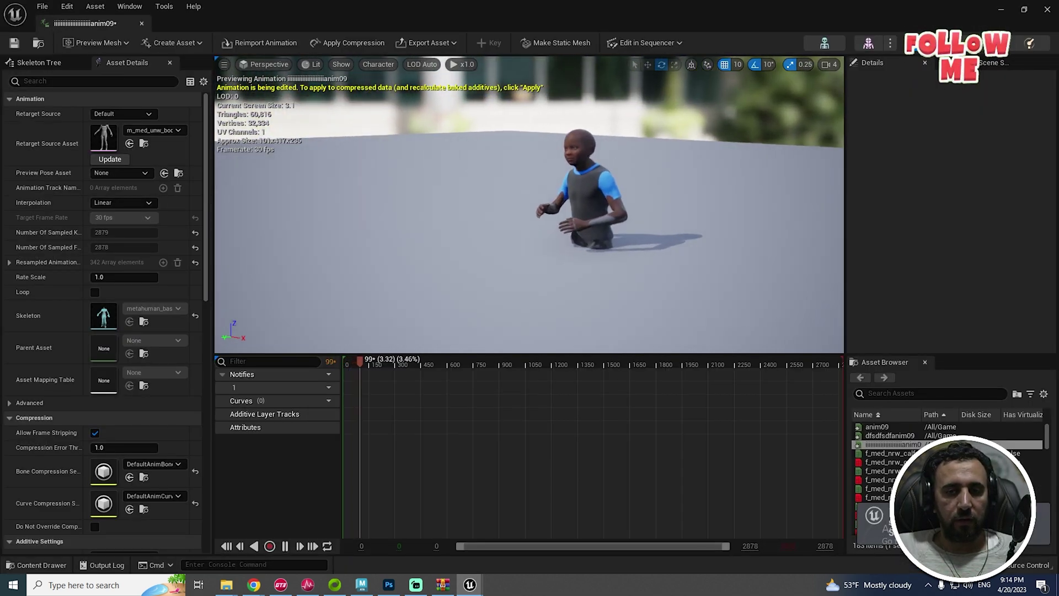
right_drag(657, 168, 623, 174)
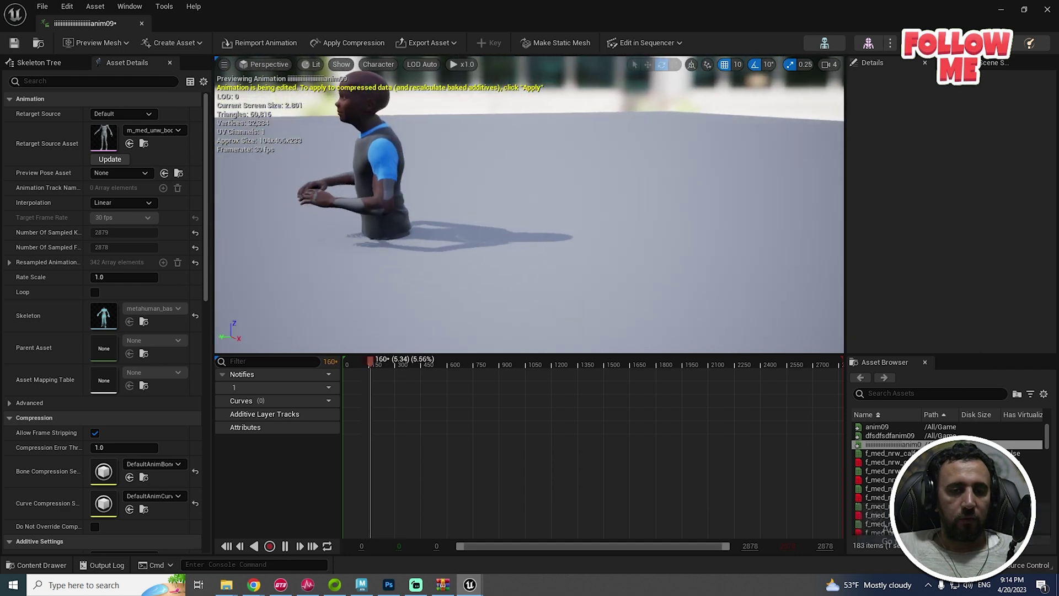
scroll(656, 169, down, 3)
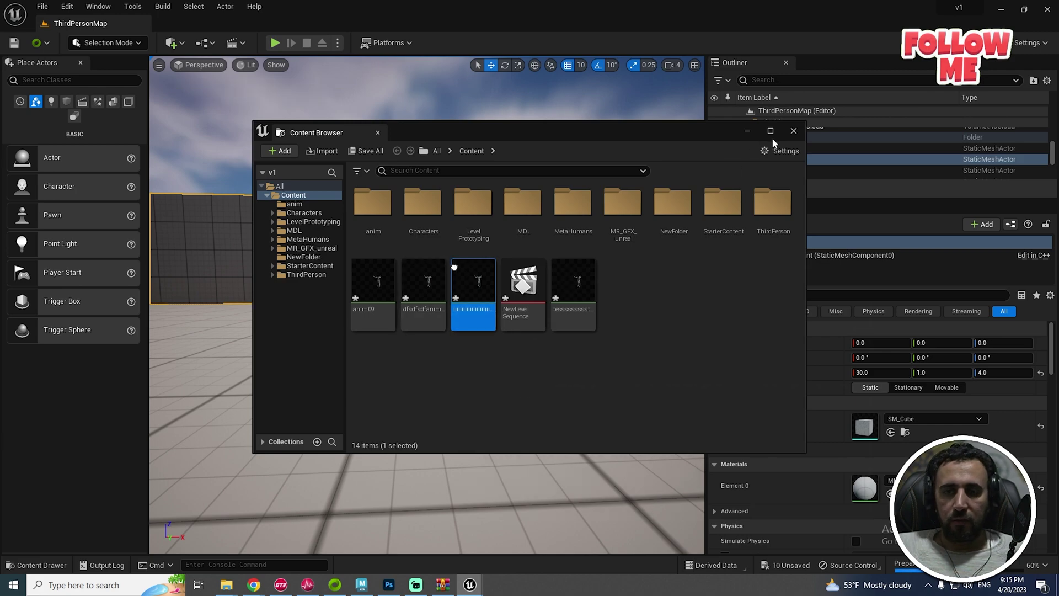
- Close the Content Browser window and open the level's NewLevelSequence in Sequencer
click(793, 131)
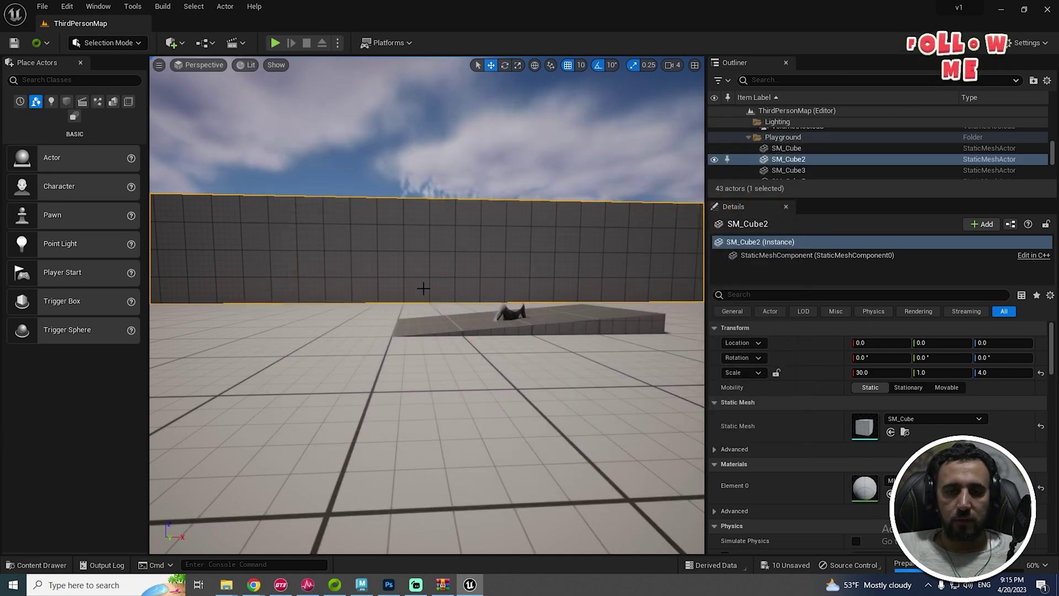
right_drag(409, 319, 408, 319)
click(430, 313)
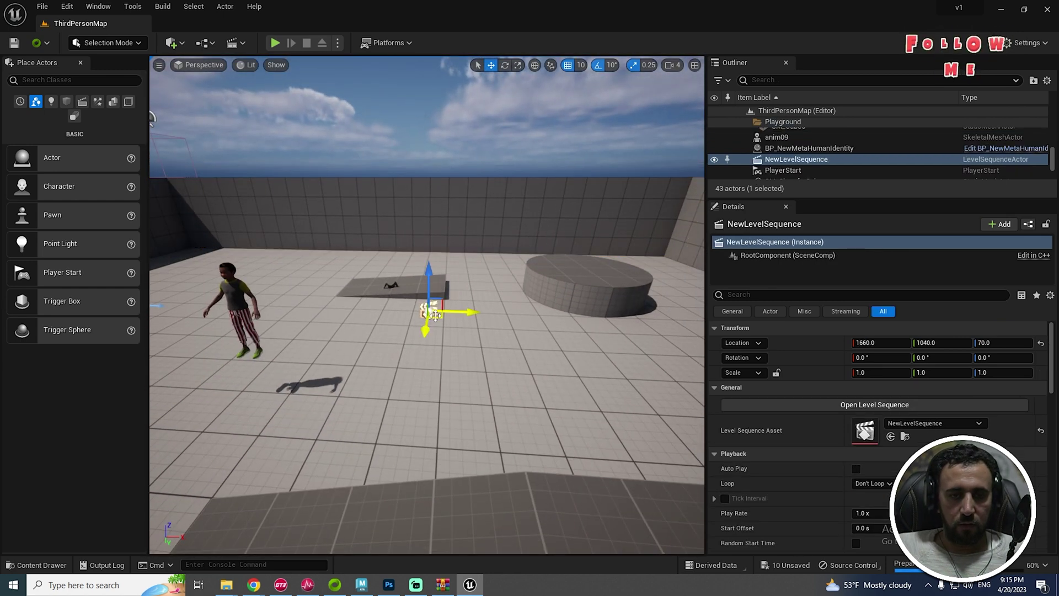
double_click(865, 431)
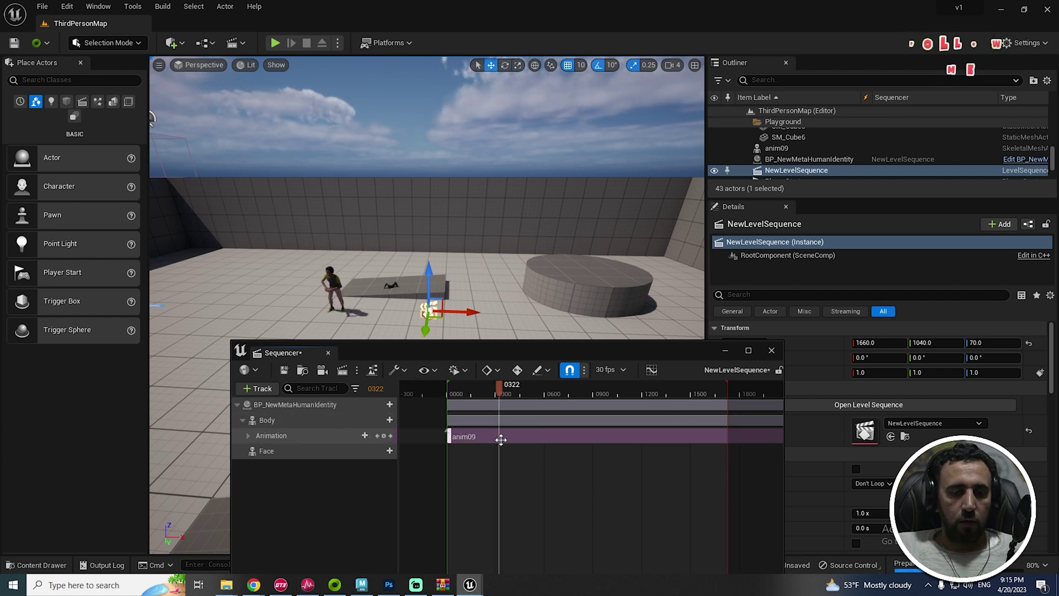
- Add the i-prefixed anim09 to the MetaHuman's Body animation track at frame 0536, and shift the old anim09 clip beyond the playback end
drag(501, 439, 627, 439)
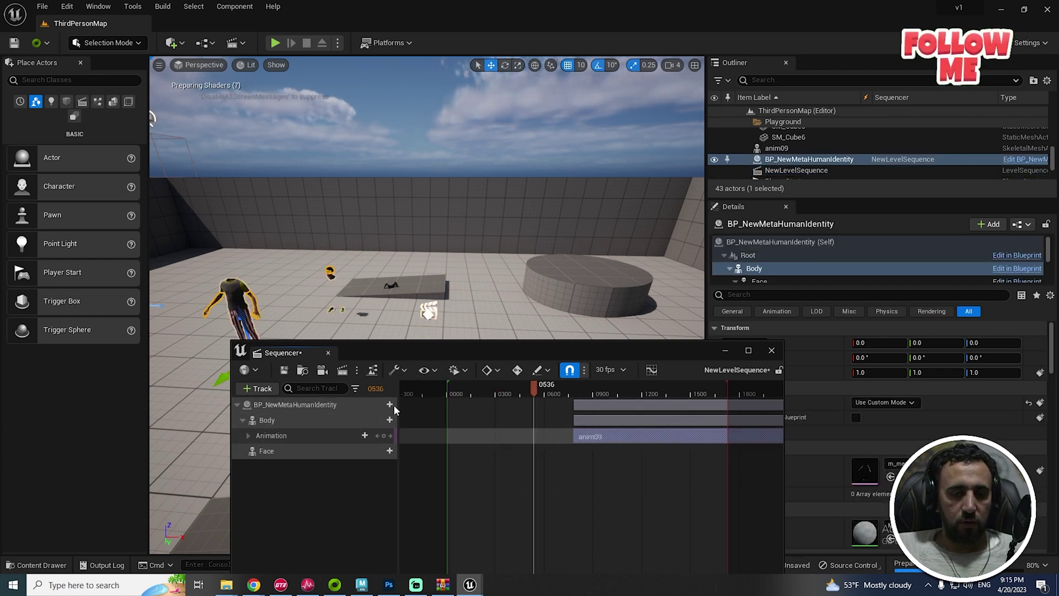
click(369, 435)
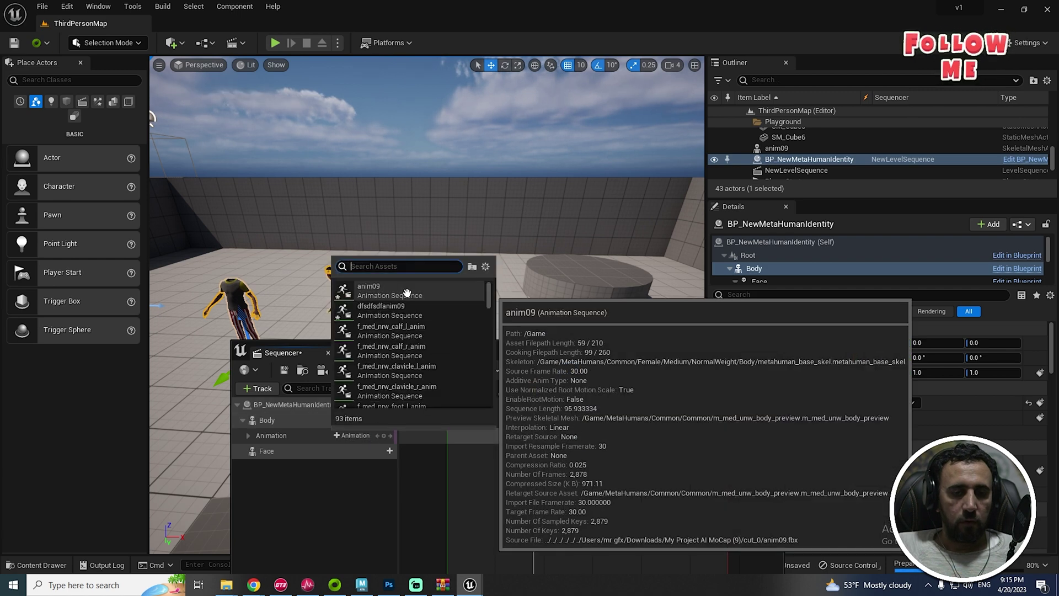
text(iiii)
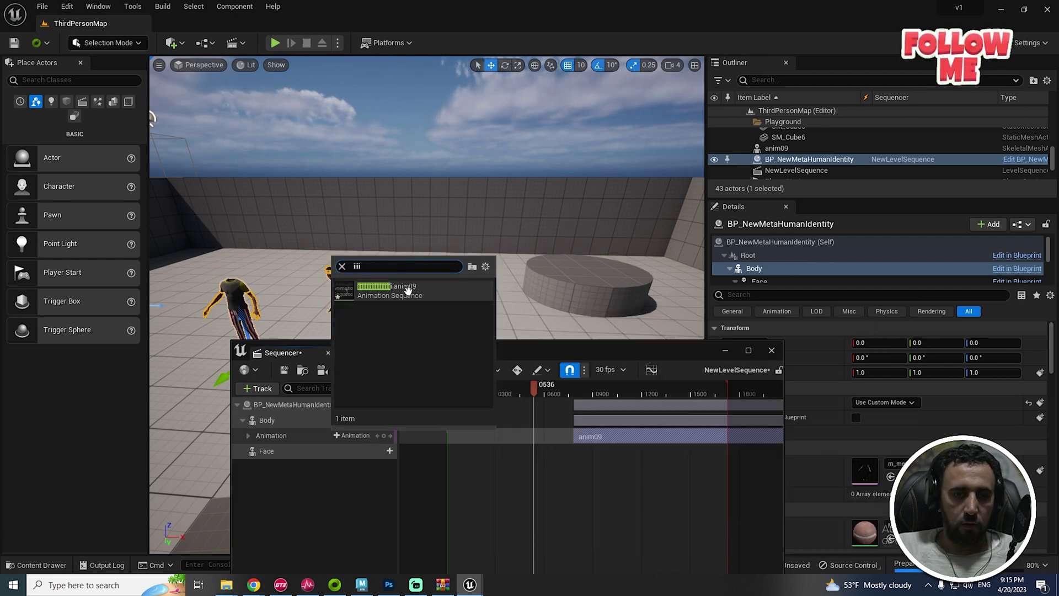
click(407, 290)
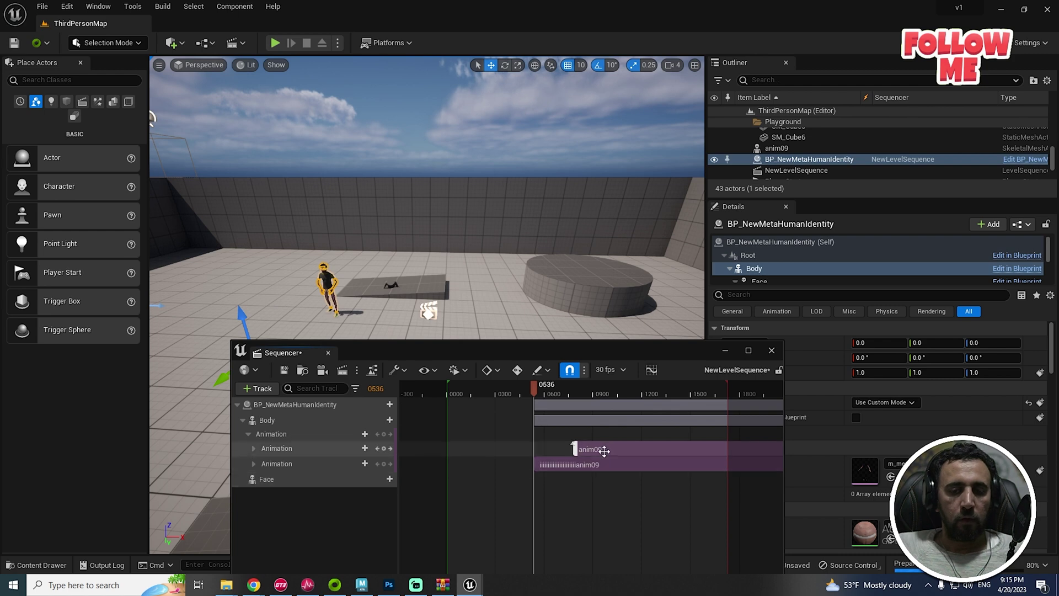
drag(607, 448, 761, 449)
- Play the sequence from about frame 0681 and examine the MetaHuman's spine and body motion up close from several angles
click(564, 395)
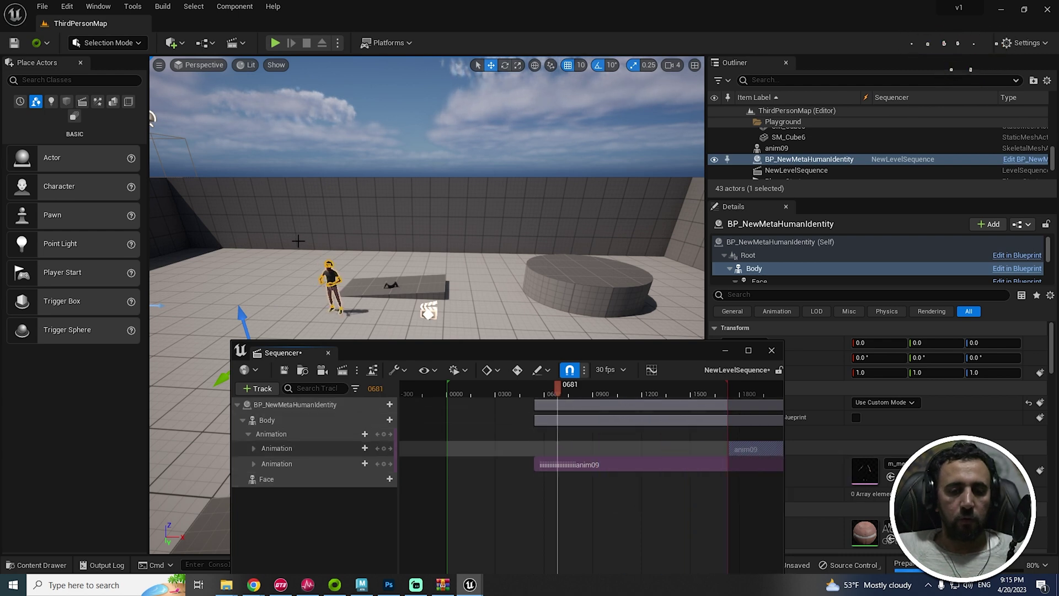
key(space)
key(w)
right_drag(298, 241, 340, 338)
key(w)
key(s)
drag(432, 352, 412, 468)
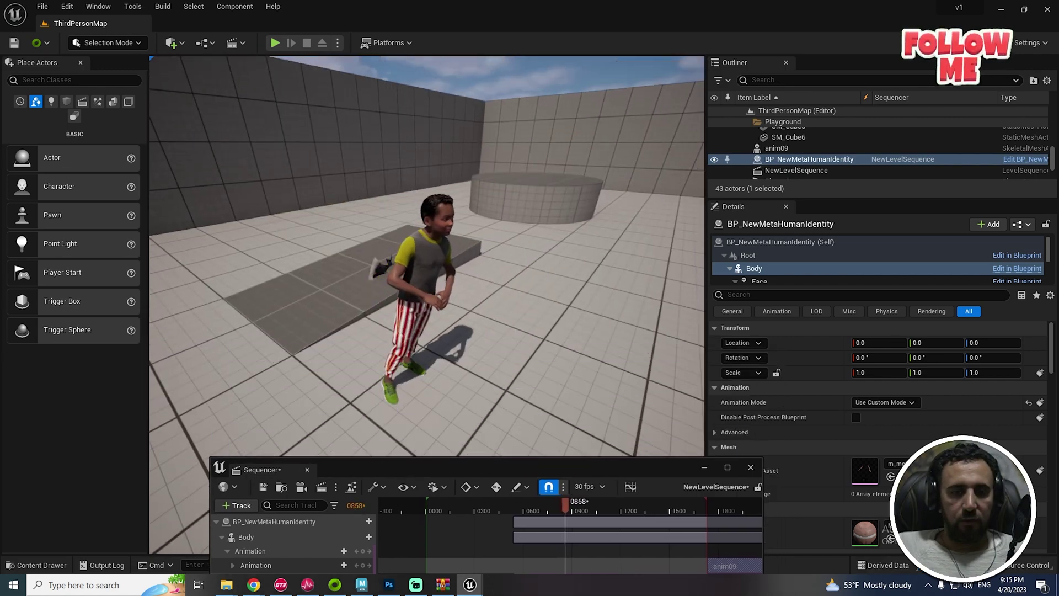
key(w)
right_drag(400, 353, 394, 285)
key(s)
key(w)
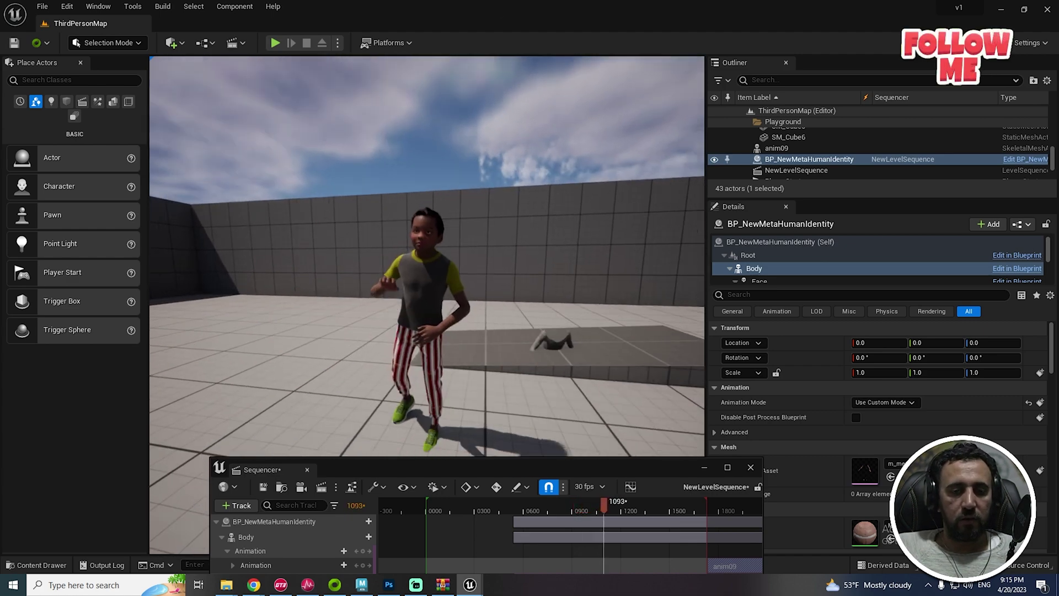
right_drag(394, 286, 441, 287)
key(a)
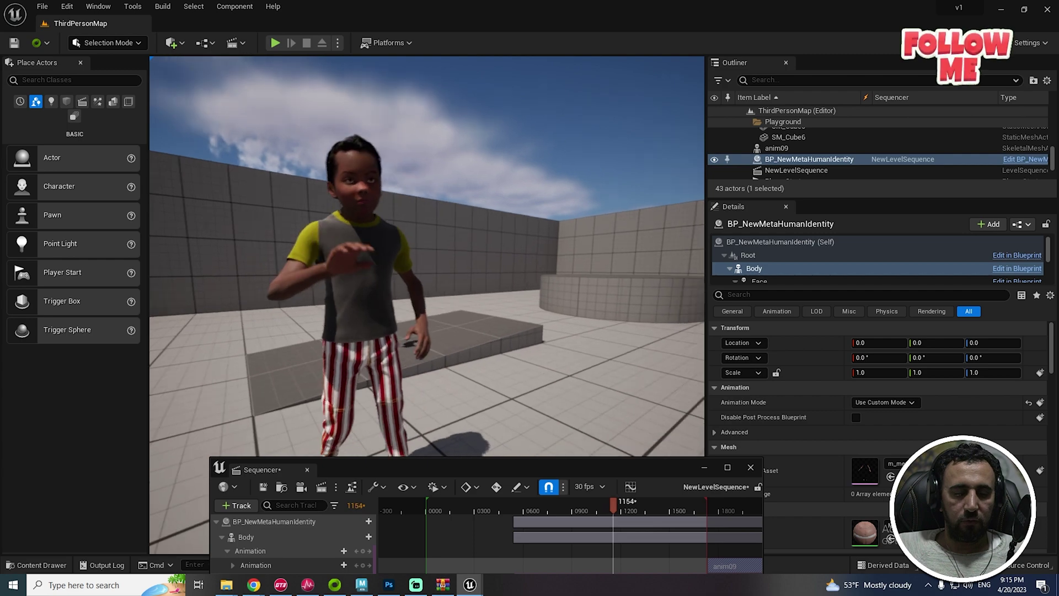